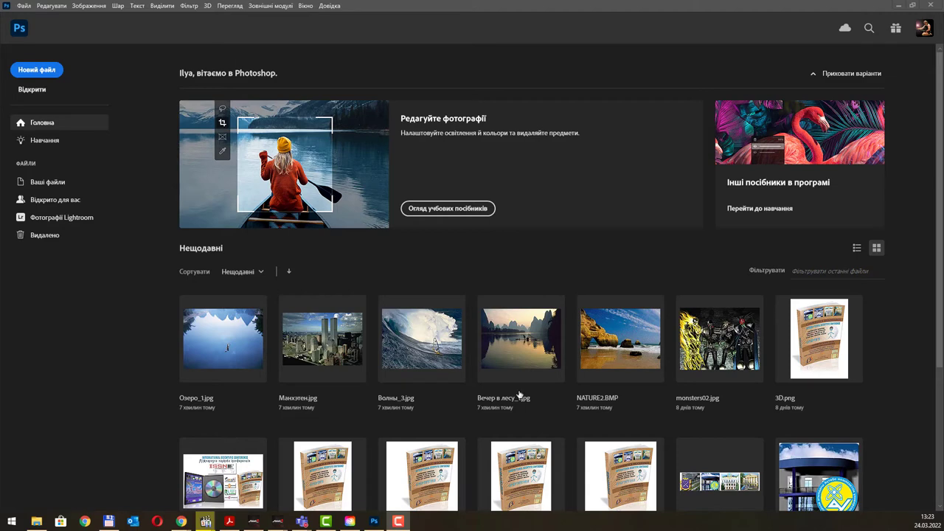
Switch to File Explorer and open the five selected images from the Загрузки folder in Photoshop.
key(alt+Tab)
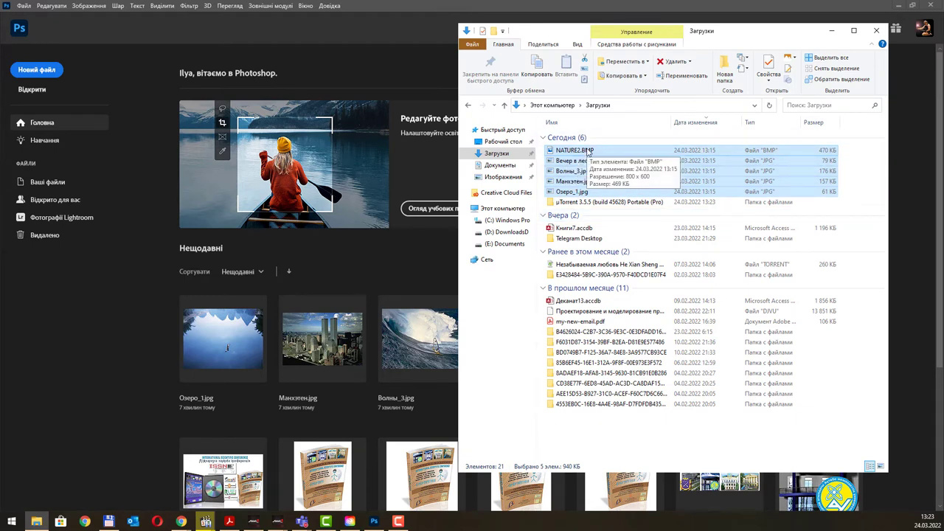
drag(579, 159, 327, 83)
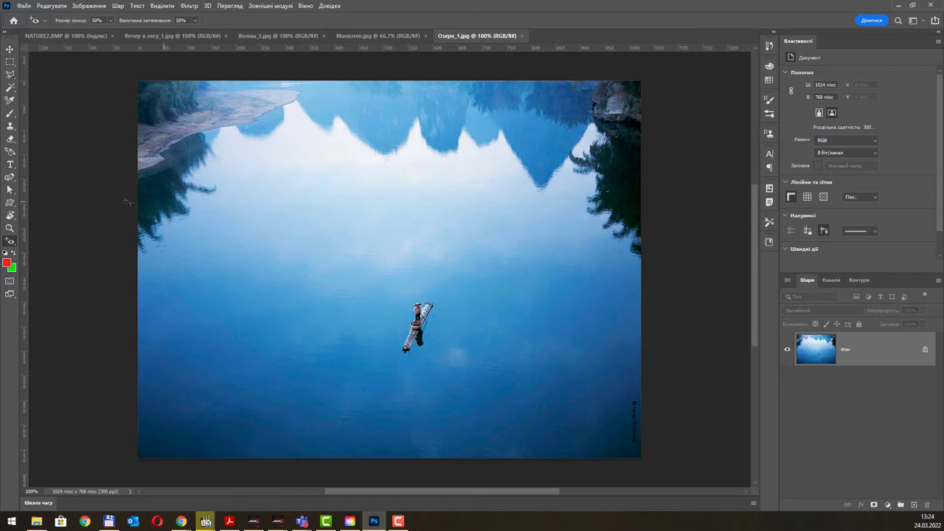
Choose the Clone Stamp tool and set its brush size to 111 px for the lake photo.
click(10, 126)
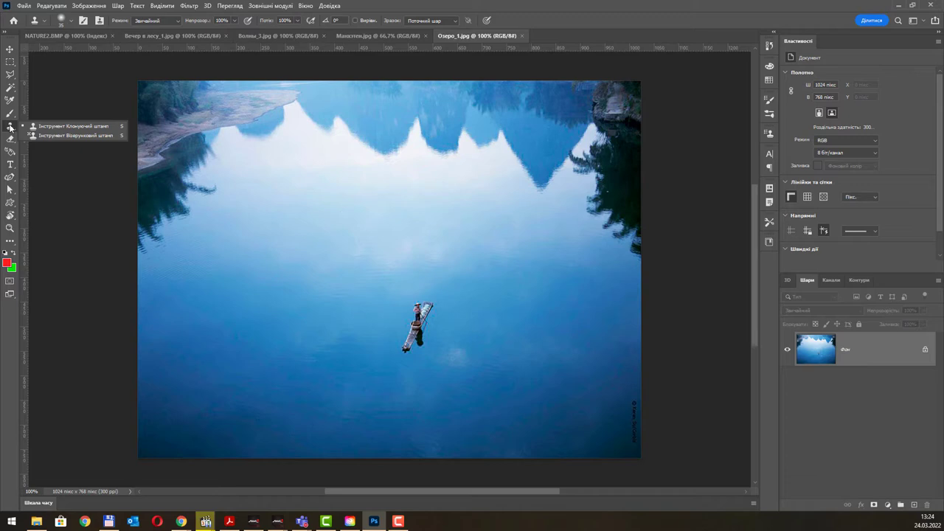
click(49, 126)
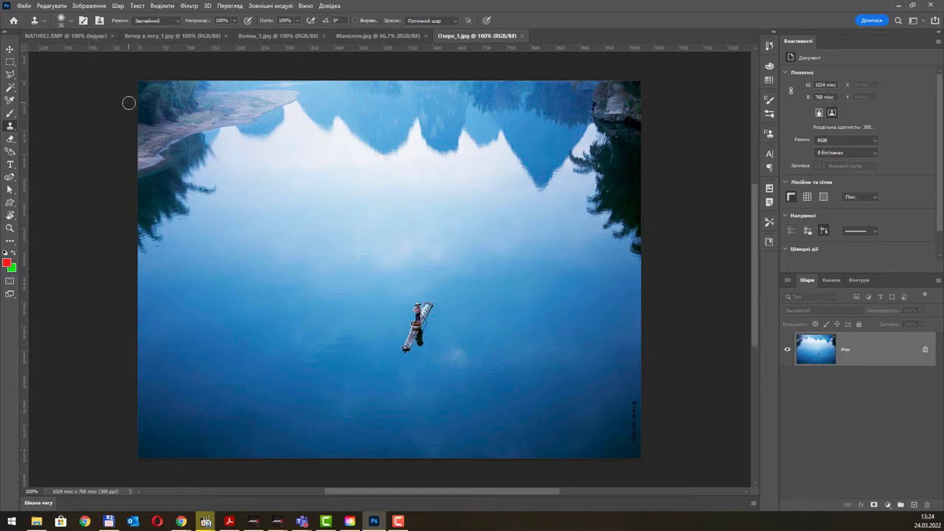
right_click(338, 197)
drag(406, 172, 417, 173)
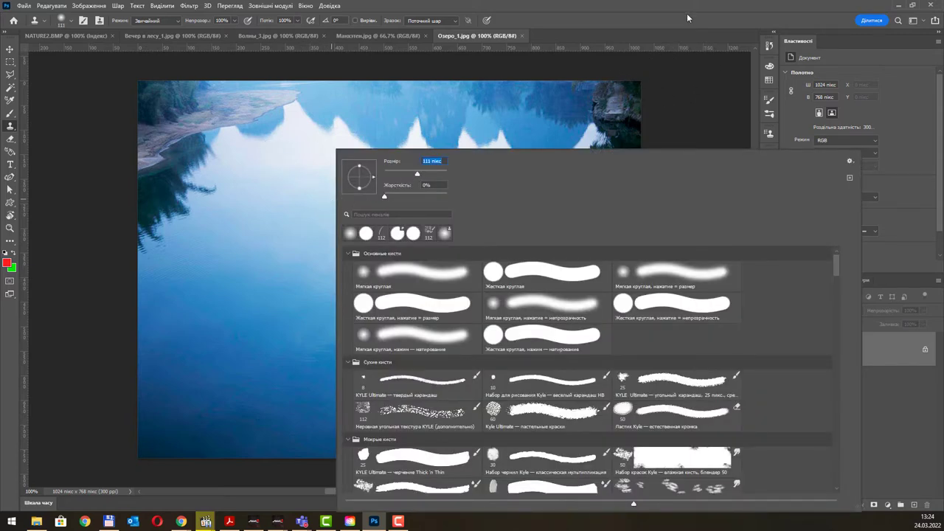
key(Return)
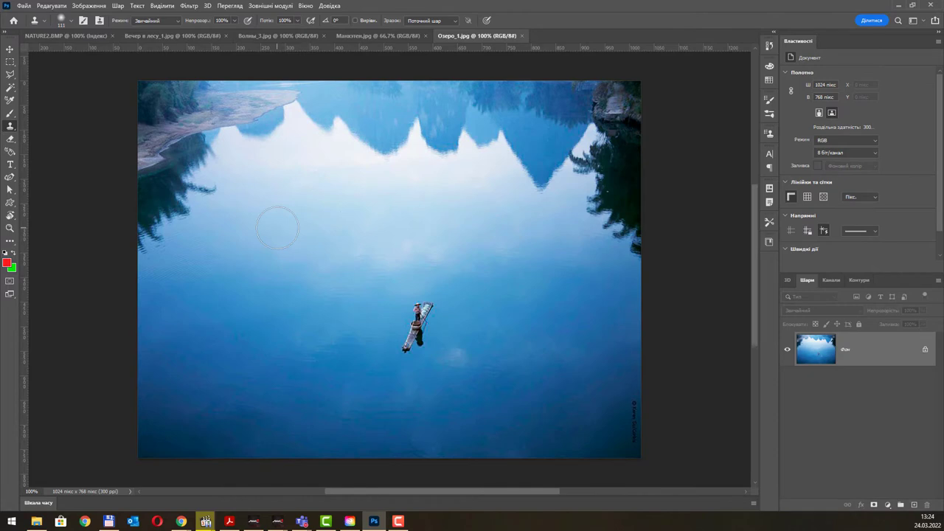
Set the Clone Stamp brush to 100% hardness and a size of 175 px.
right_click(282, 193)
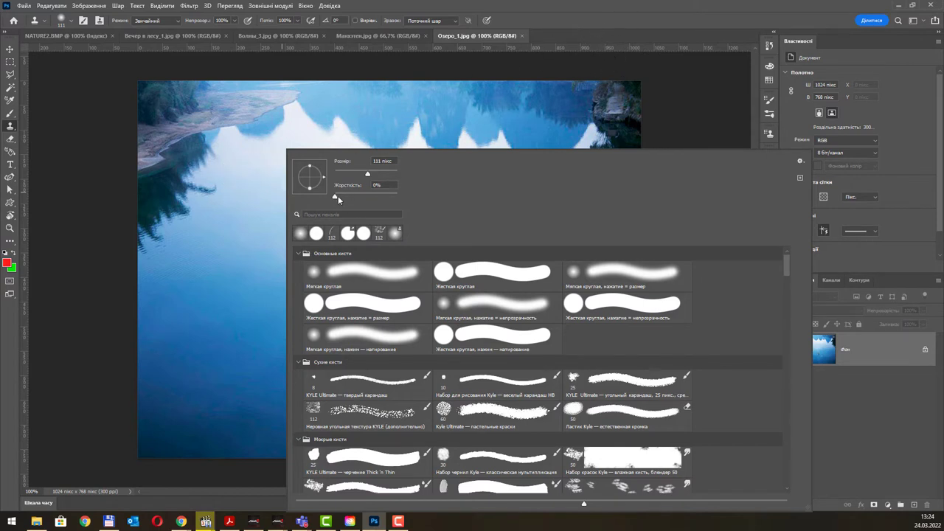
click(592, 20)
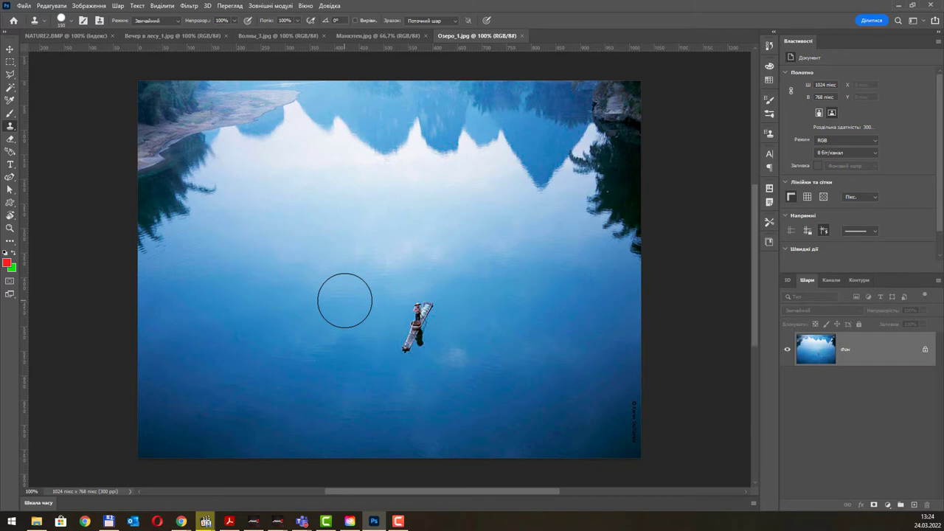
key(bracketright)
key(bracketright)
key(bracketright)
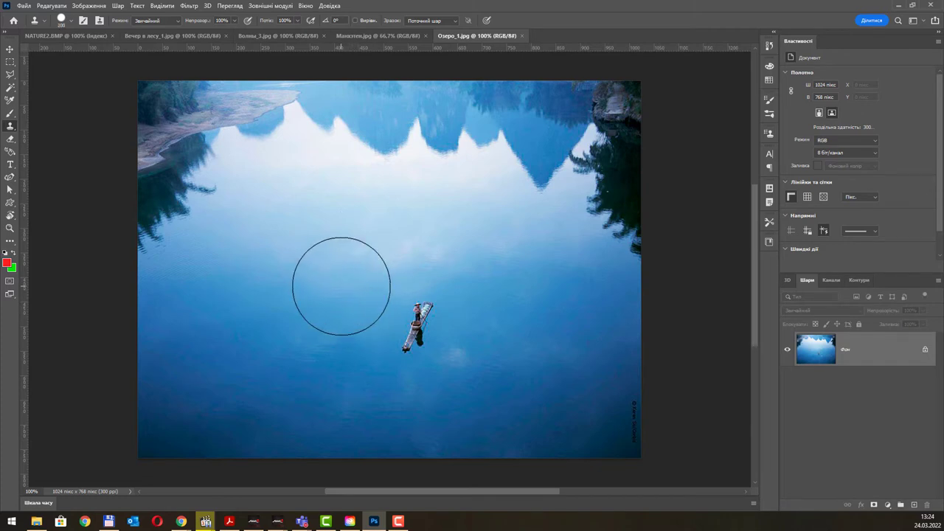
key(bracketright)
key(bracketleft)
key(bracketleft)
key(bracketleft)
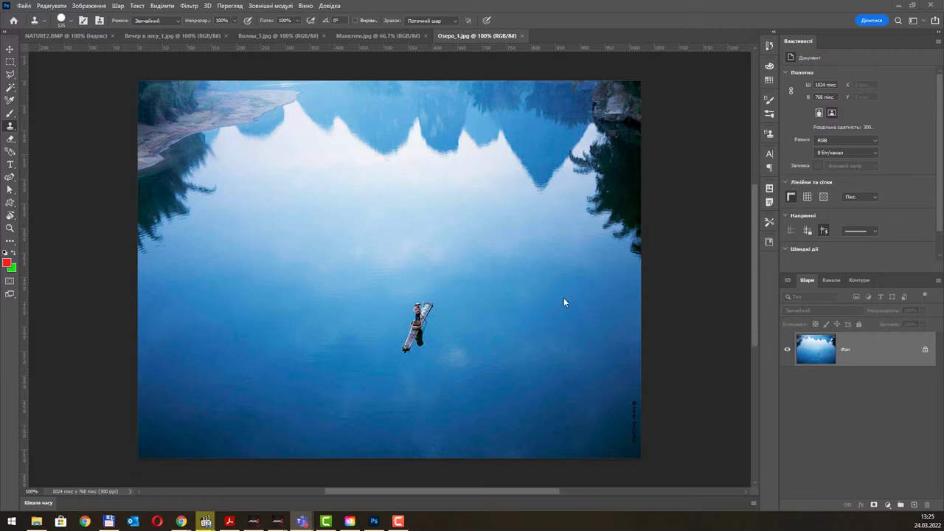
click(563, 5)
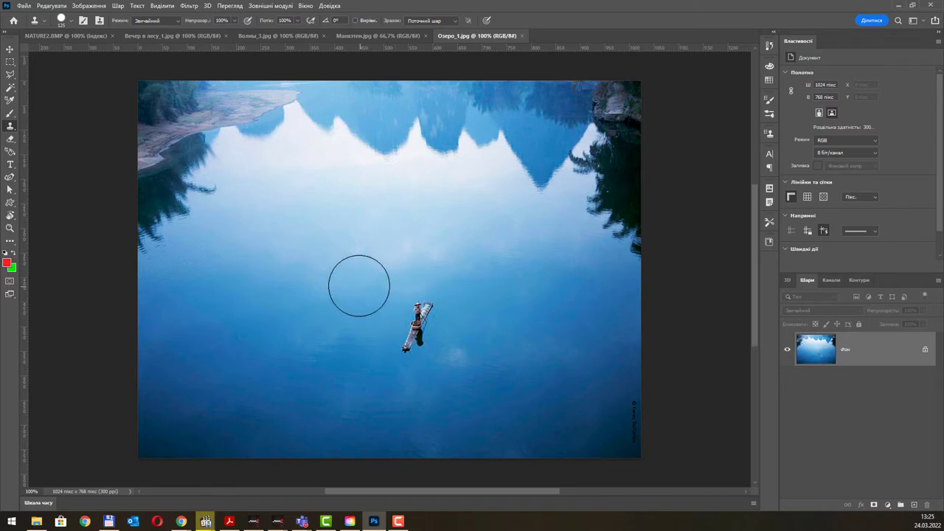
key(bracketright)
key(bracketright)
key(bracketright)
key(bracketleft)
key(bracketleft)
key(bracketleft)
key(bracketleft)
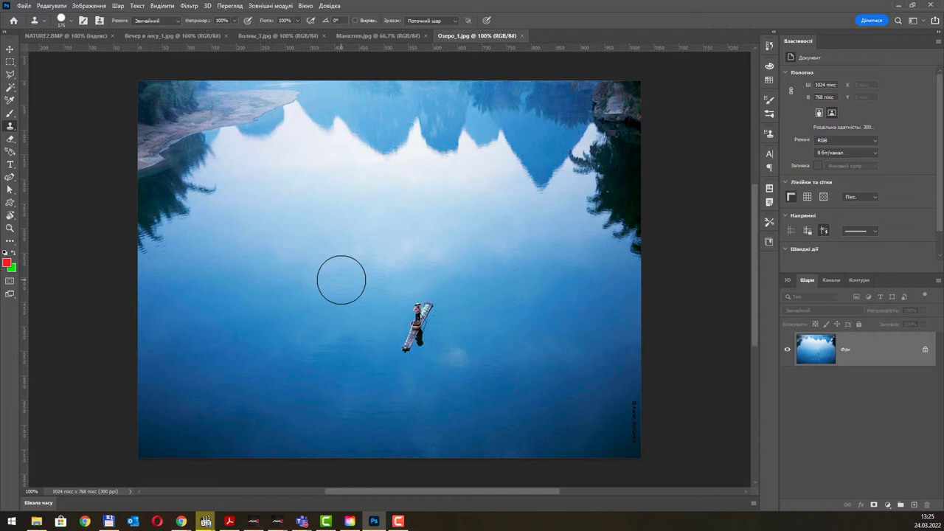
key(bracketright)
key(bracketright)
key(bracketright)
key(bracketright)
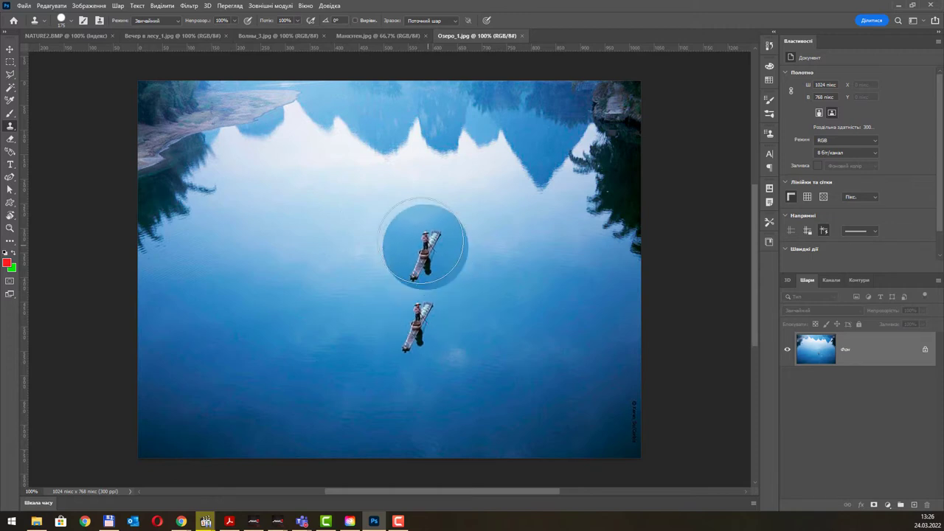
Clone the boat with the hard-edged brush onto the upper-left, lower-left and right areas of the lake.
click(276, 318)
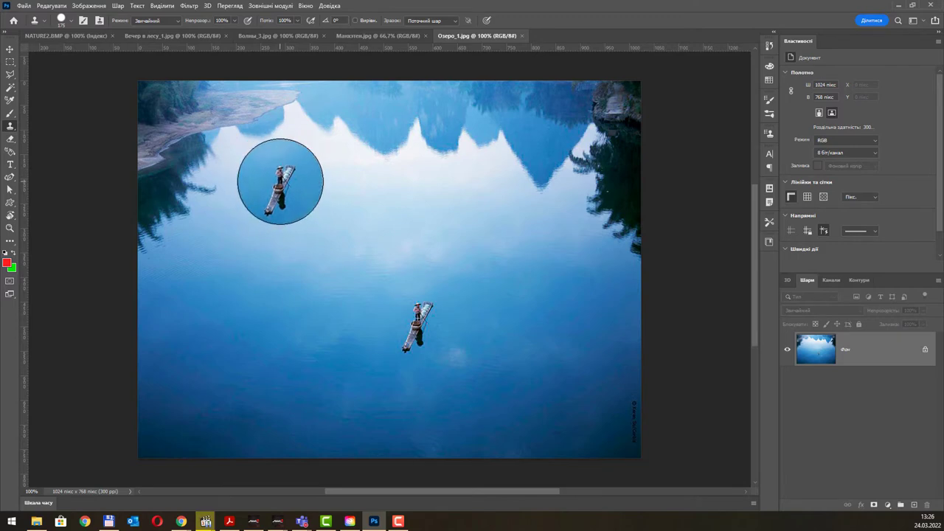
click(284, 176)
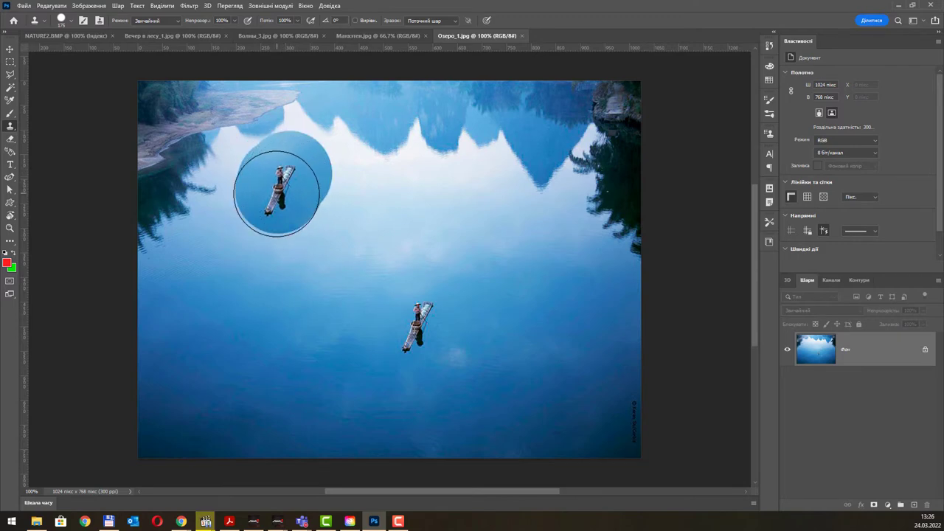
click(277, 204)
click(284, 179)
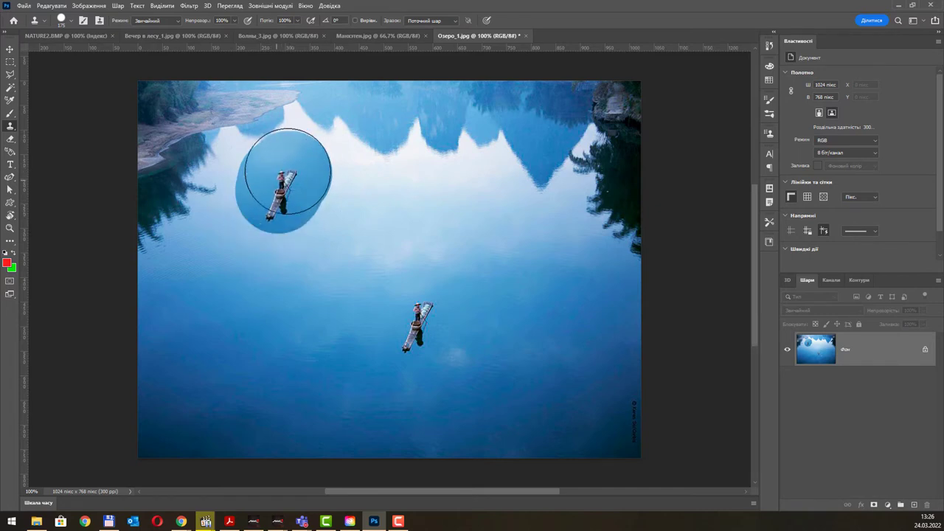
click(261, 250)
drag(213, 378, 212, 356)
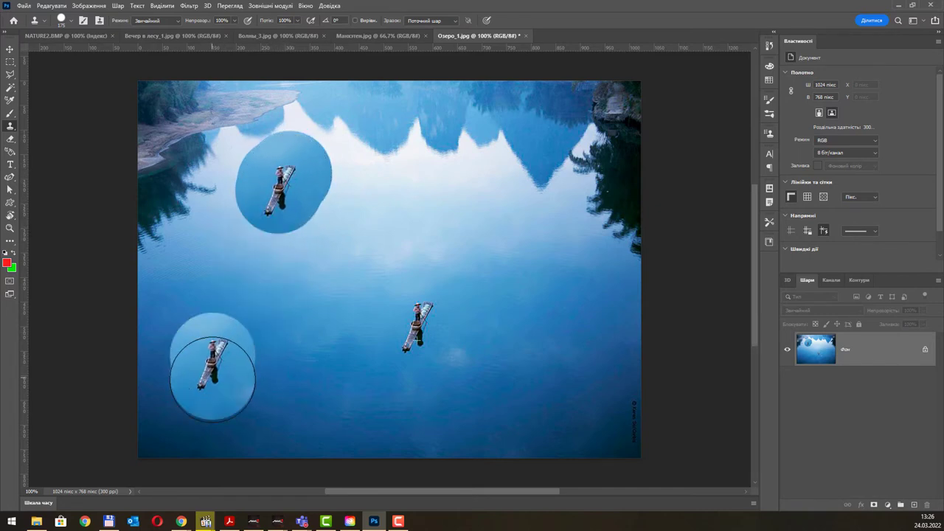
drag(565, 291, 559, 310)
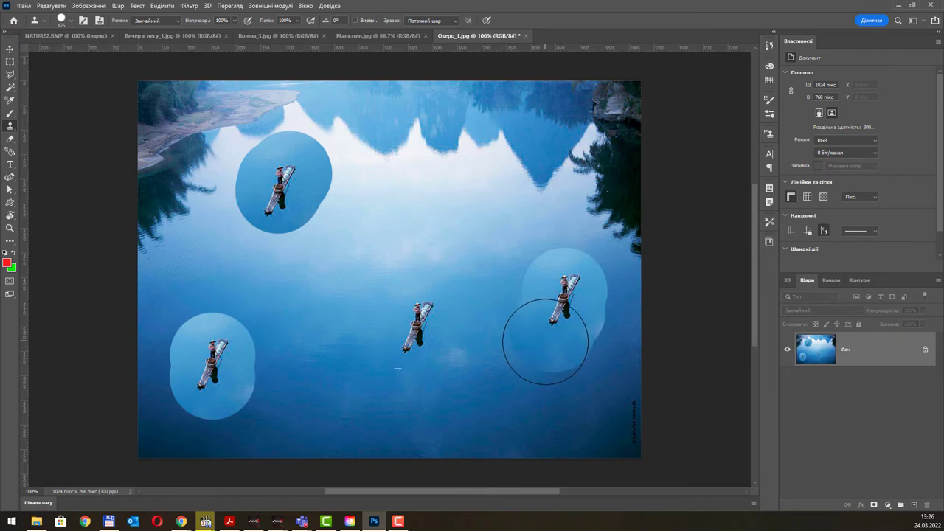
Try cloning the boat at further spots across the right half of the lake, undoing the trial copies.
click(565, 369)
key(ctrl+z)
click(536, 264)
key(ctrl+z)
click(596, 299)
click(590, 375)
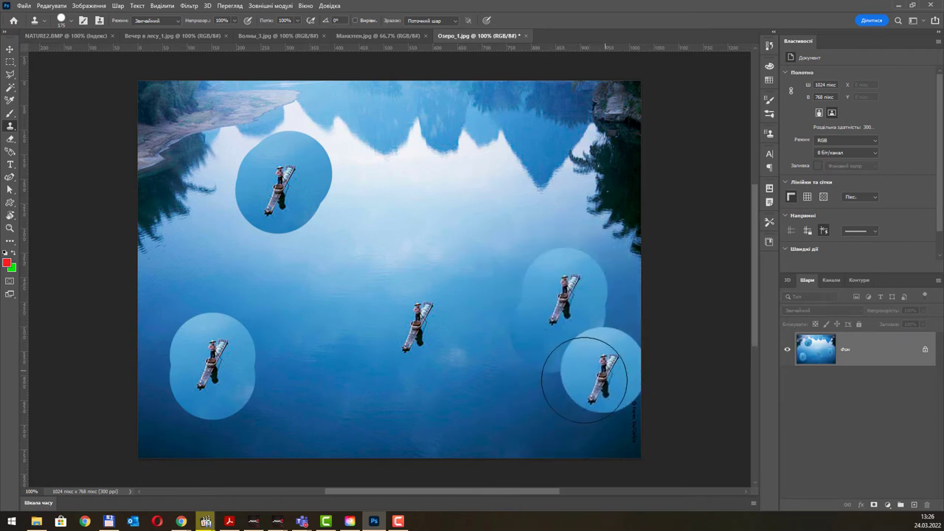
key(ctrl+z)
click(609, 284)
key(ctrl+z)
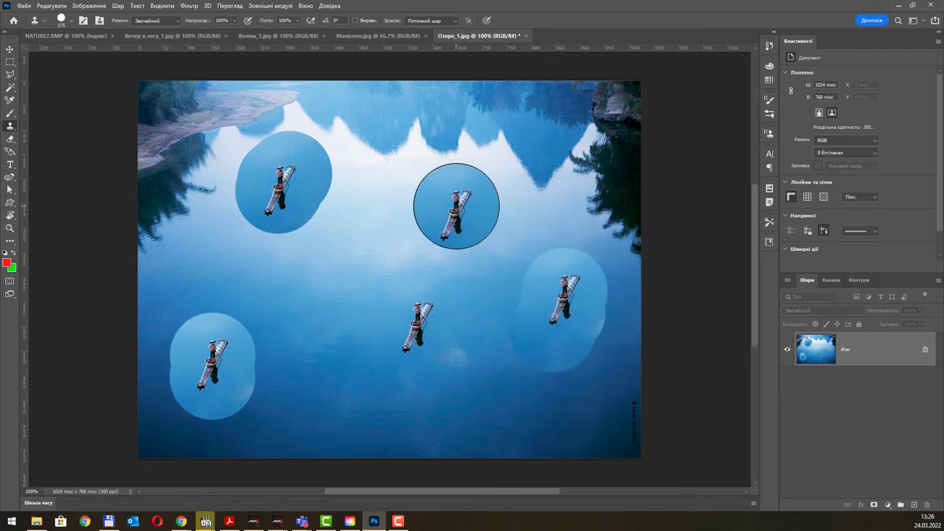
click(518, 218)
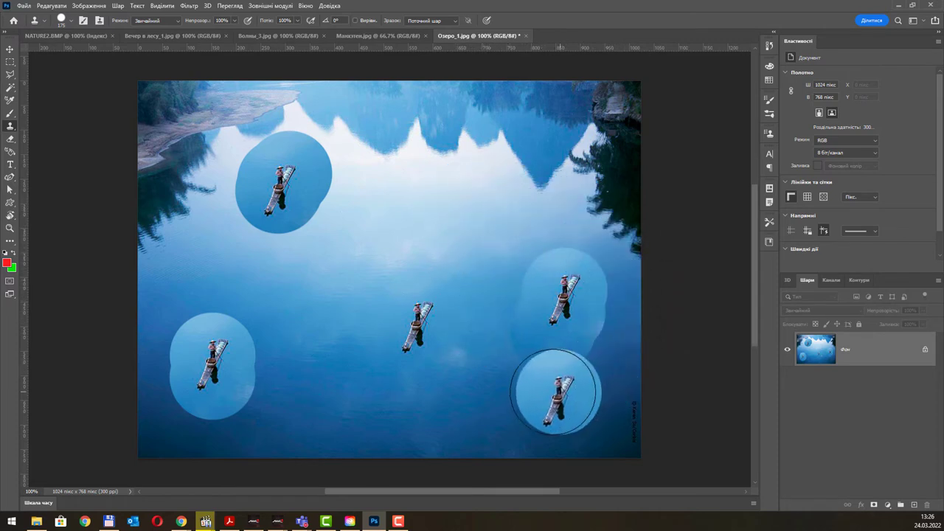
click(484, 304)
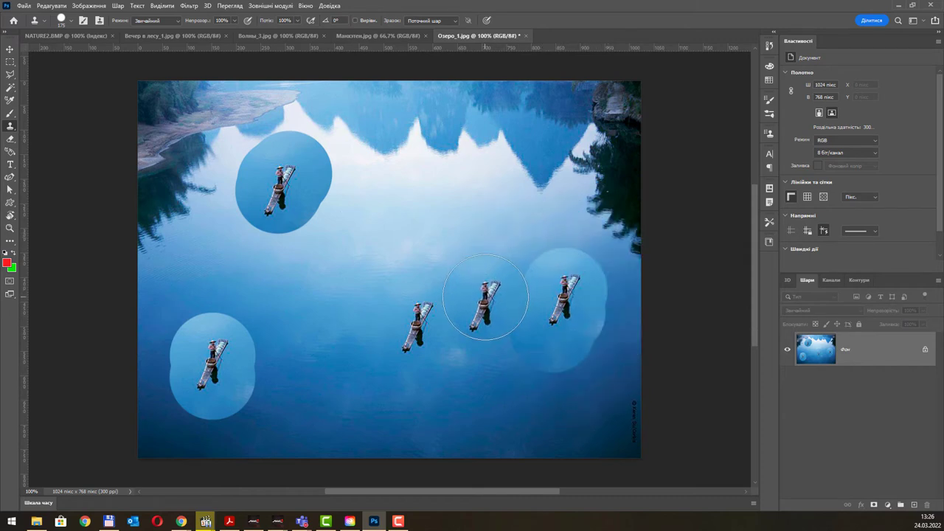
key(ctrl+z)
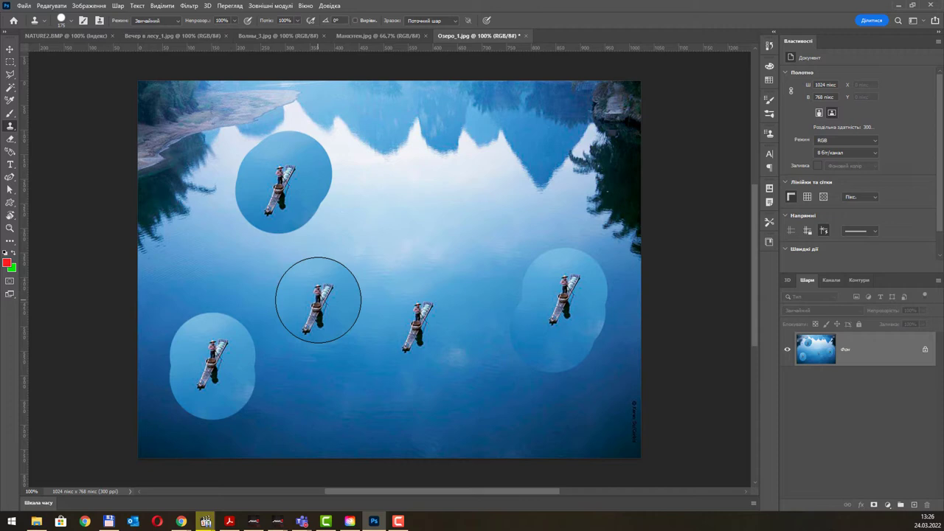
Undo the remaining hard-edged boat copies on the lake.
key(ctrl+z)
key(ctrl+z)
key(ctrl+z)
Set the Clone Stamp brush hardness to 0%.
mouse_move(317, 300)
mouse_down()
mouse_move(347, 251)
mouse_move(415, 196)
mouse_up()
right_click(413, 197)
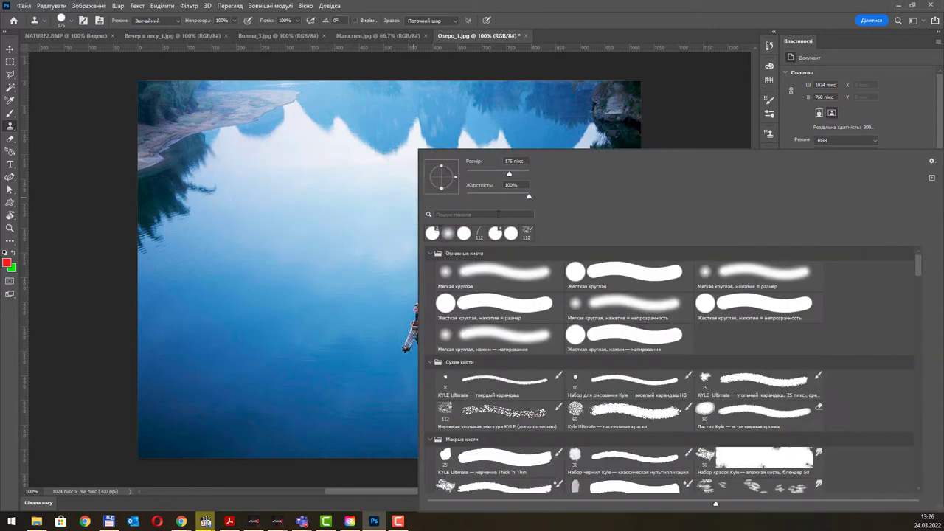
drag(527, 197, 466, 196)
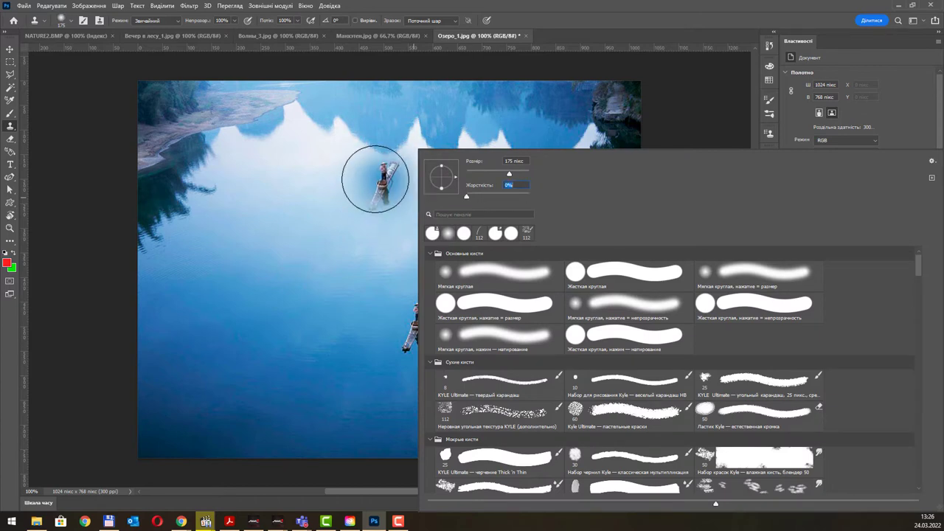
click(525, 100)
Clone the boat with the soft brush onto the upper-left, middle-left, lower-left and right areas of the lake.
drag(293, 193, 280, 225)
drag(236, 304, 221, 332)
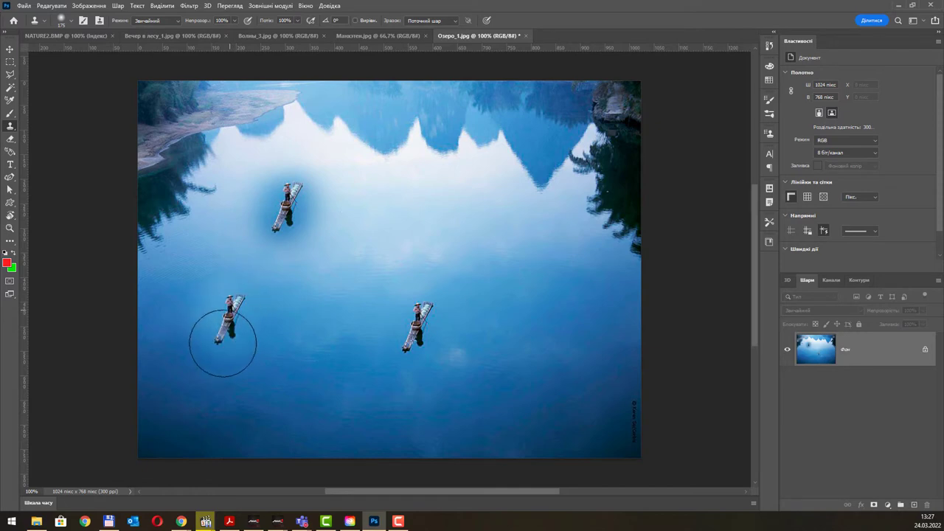
drag(580, 337, 613, 332)
key(ctrl+z)
mouse_move(568, 258)
mouse_down()
mouse_move(548, 294)
mouse_move(585, 253)
mouse_move(571, 309)
mouse_up()
key(ctrl+z)
mouse_move(280, 388)
mouse_down()
mouse_move(290, 376)
mouse_move(282, 410)
mouse_up()
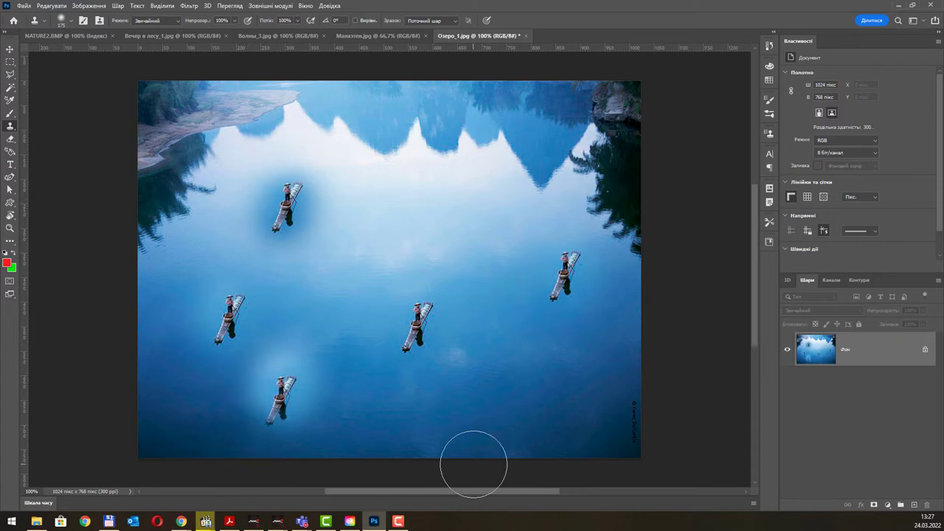
Try soft-edged boat copies in the lower-right and upper-middle water, undoing each before the next.
click(512, 400)
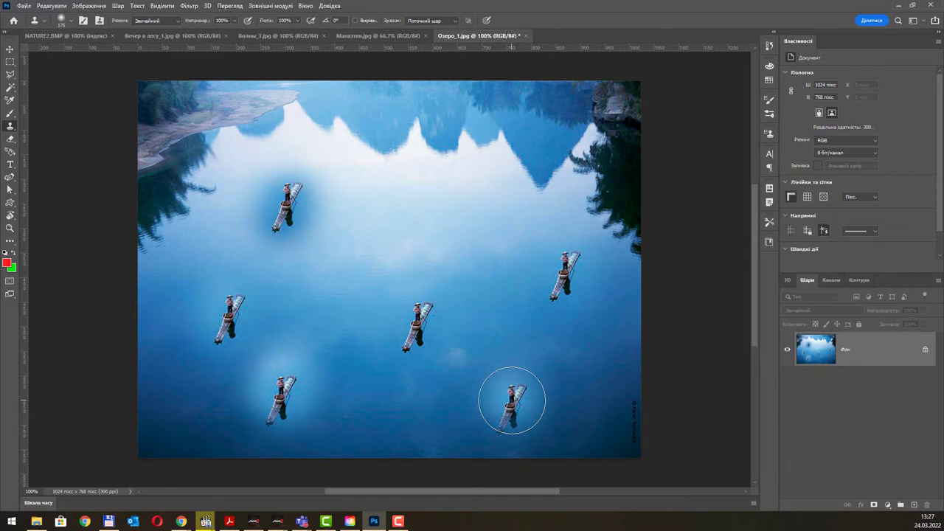
key(ctrl+z)
click(418, 227)
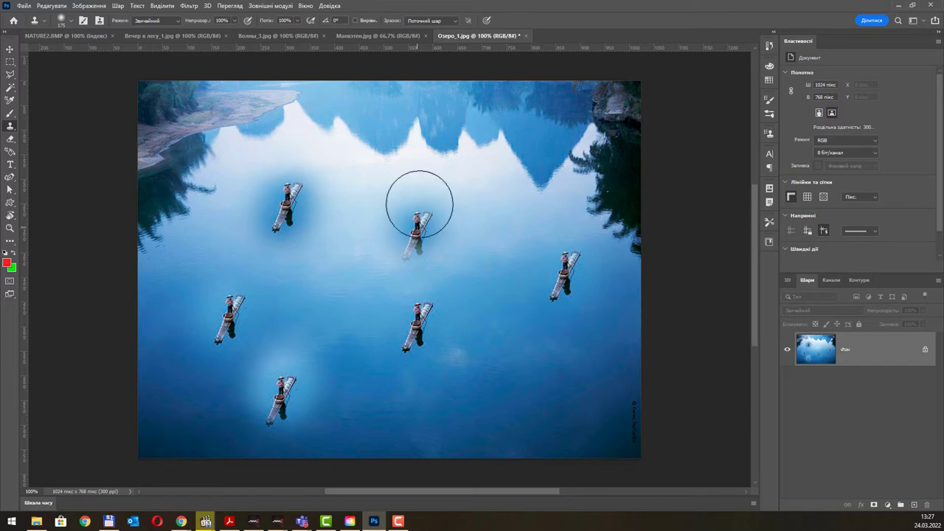
key(ctrl+z)
click(365, 248)
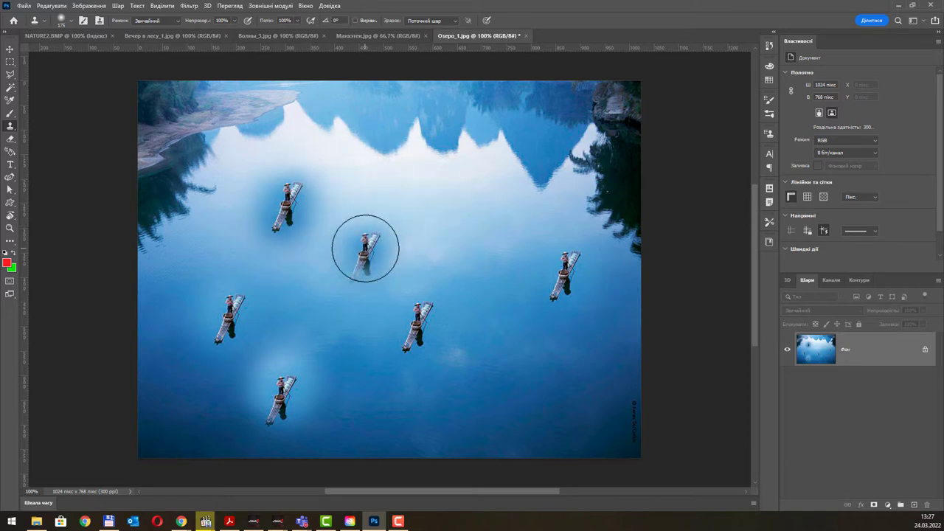
Undo the soft-edged boat copies on the lake, including one more trial stamp above the original boat.
key(ctrl+z)
key(ctrl+z)
key(ctrl+z)
key(ctrl+z)
key(ctrl+z)
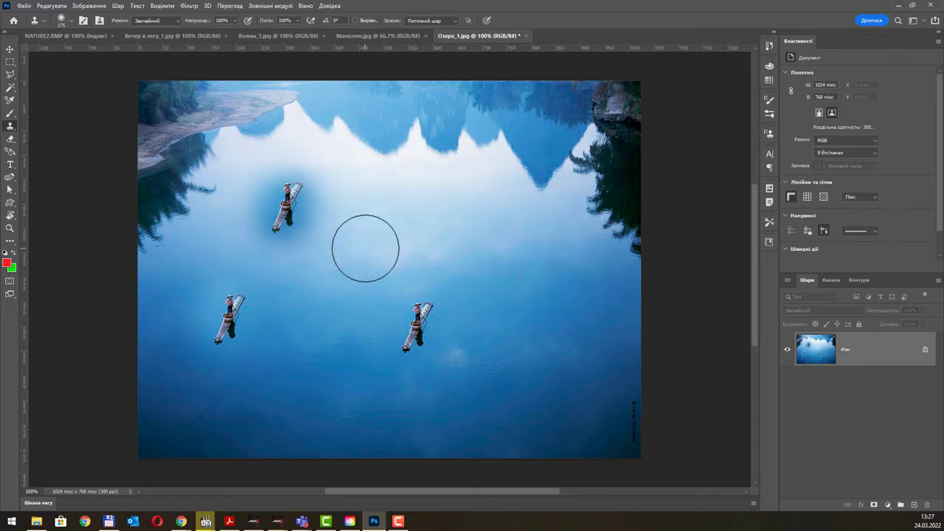
click(365, 248)
key(ctrl+z)
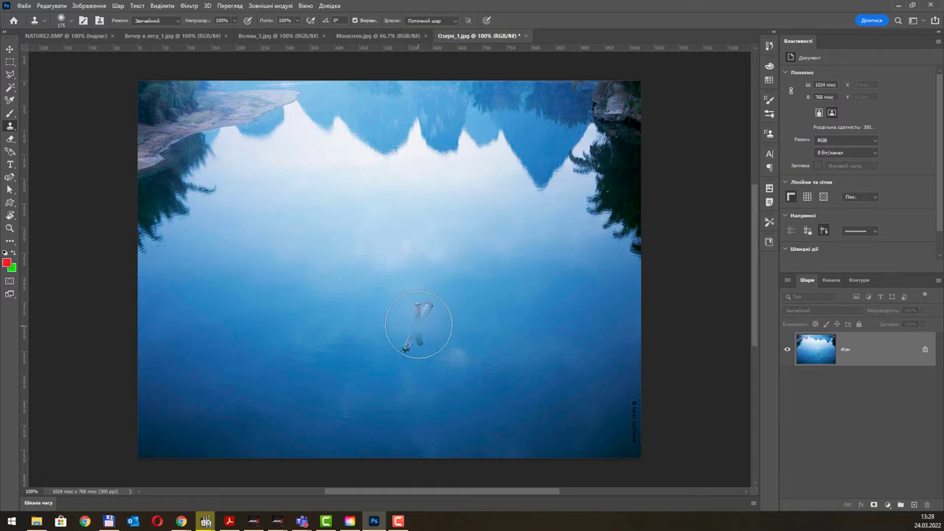
With aligned sampling on, sample the boat, clone it into the upper-middle water, and paint a second stroke over the water at middle left.
alt+click(419, 317)
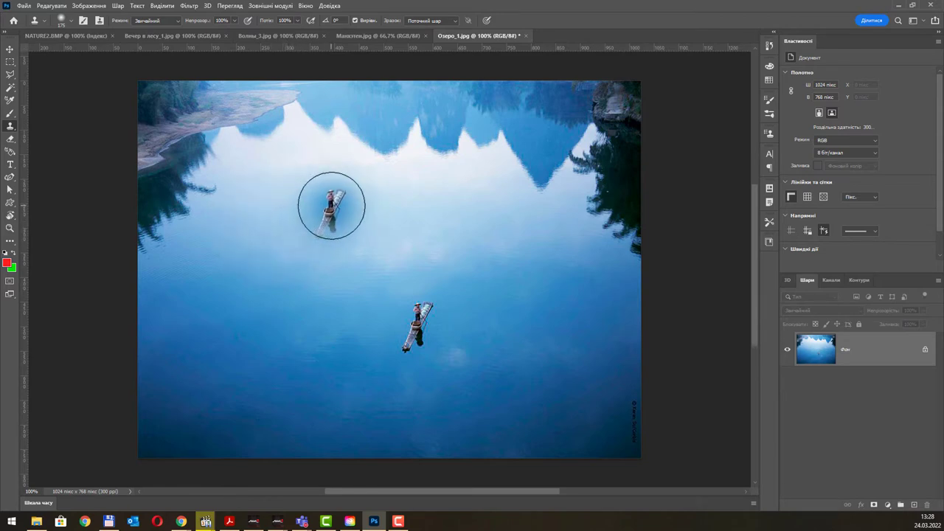
mouse_move(320, 217)
mouse_down()
mouse_move(339, 202)
mouse_move(320, 226)
mouse_move(331, 210)
mouse_move(322, 217)
mouse_up()
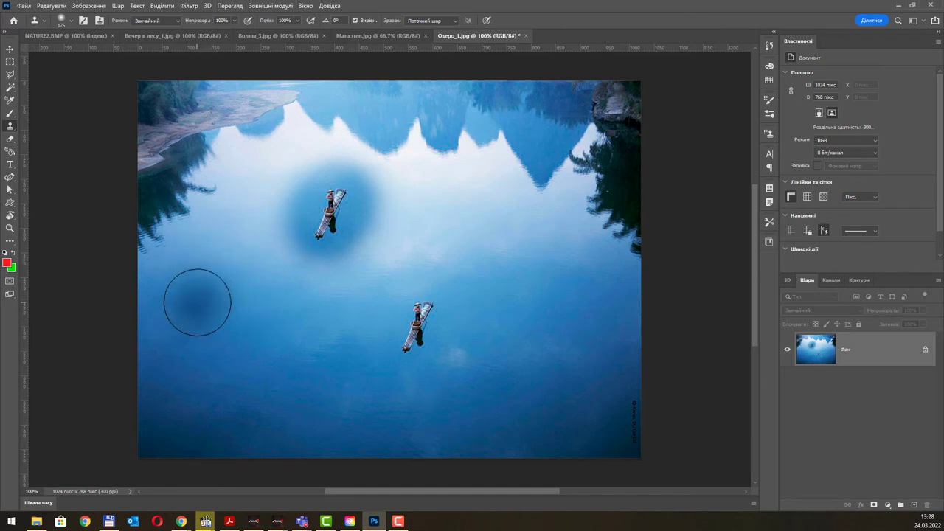
mouse_move(196, 301)
mouse_down()
mouse_move(209, 342)
mouse_move(248, 327)
mouse_move(180, 334)
mouse_move(285, 334)
mouse_move(183, 333)
mouse_move(237, 336)
mouse_up()
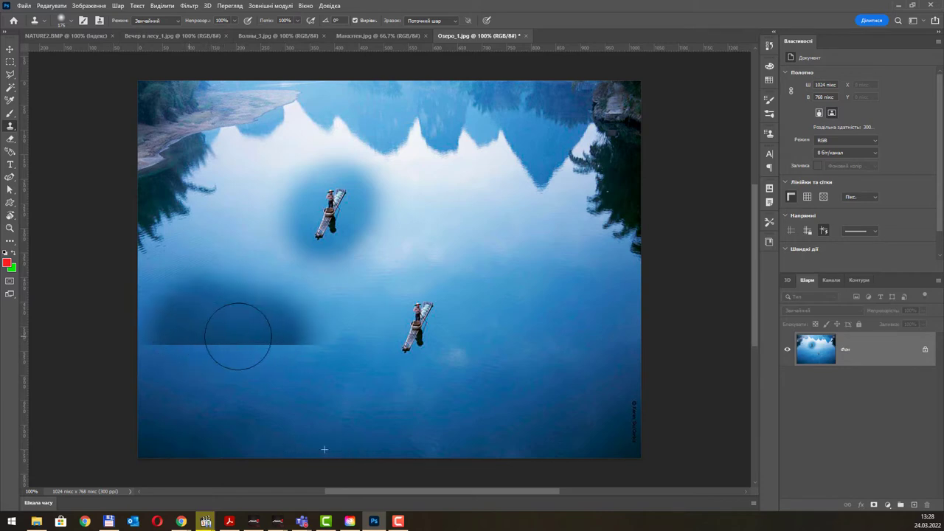
Undo the stroke at middle left, resample the boat, and clone it with surrounding water into the middle-left and lower-left lake.
key(ctrl+z)
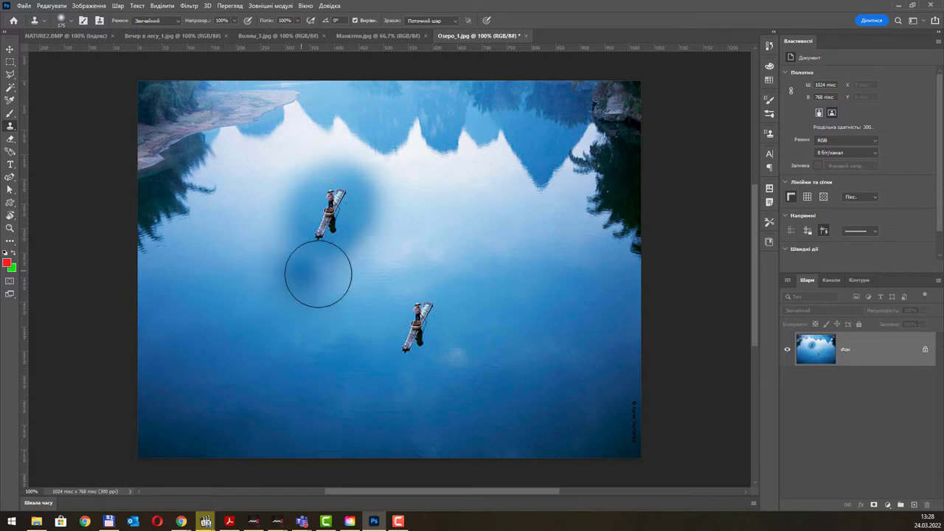
click(425, 324)
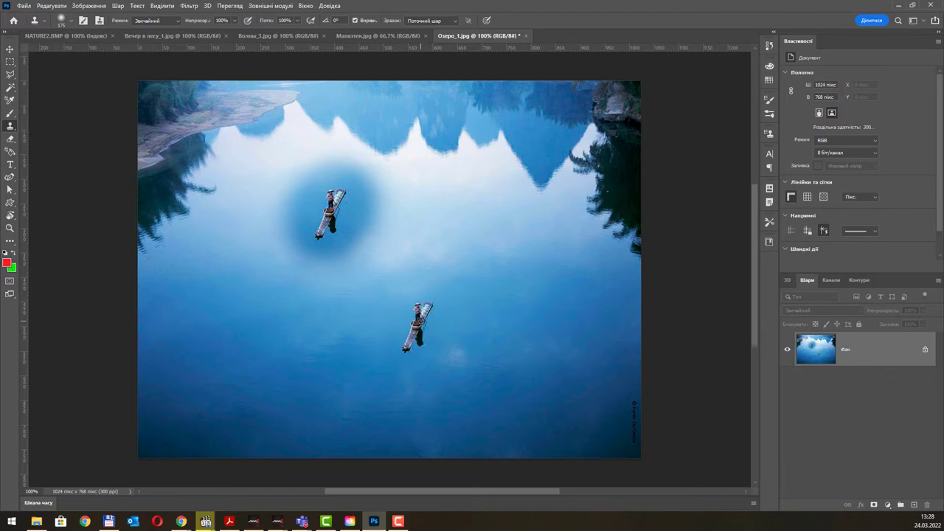
click(264, 325)
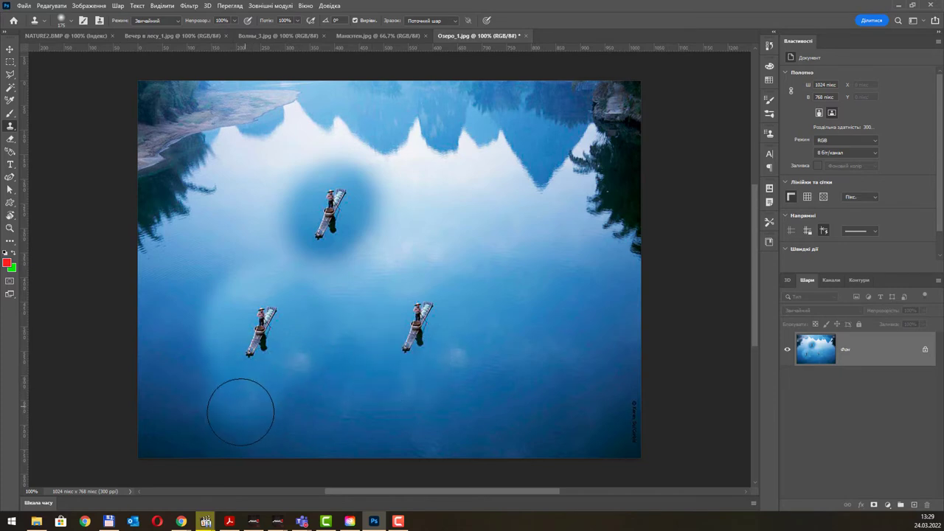
mouse_move(244, 415)
mouse_down()
mouse_move(251, 425)
mouse_move(293, 406)
mouse_move(423, 331)
mouse_up()
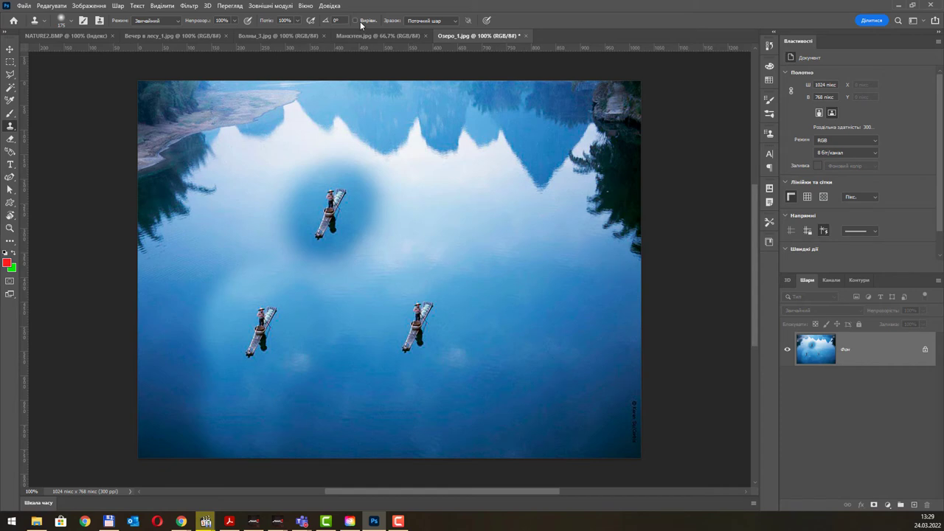
Turn off aligned sampling and clone the boat onto the upper-right, right and centre areas of the lake.
drag(495, 234, 524, 270)
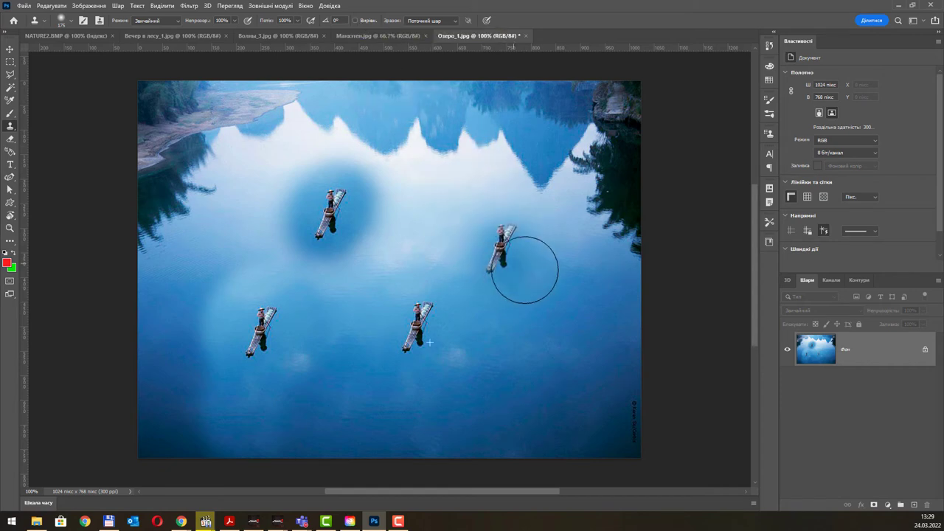
click(571, 307)
click(381, 258)
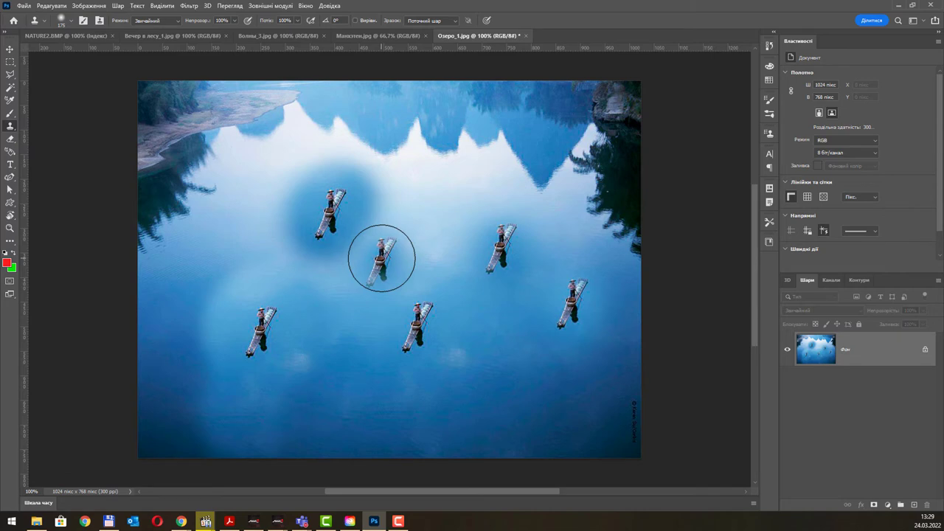
Undo all boat copies on the lake, and try one more boat clone beside the original before undoing it.
key(ctrl+z)
key(ctrl+z)
key(ctrl+z)
key(ctrl+z)
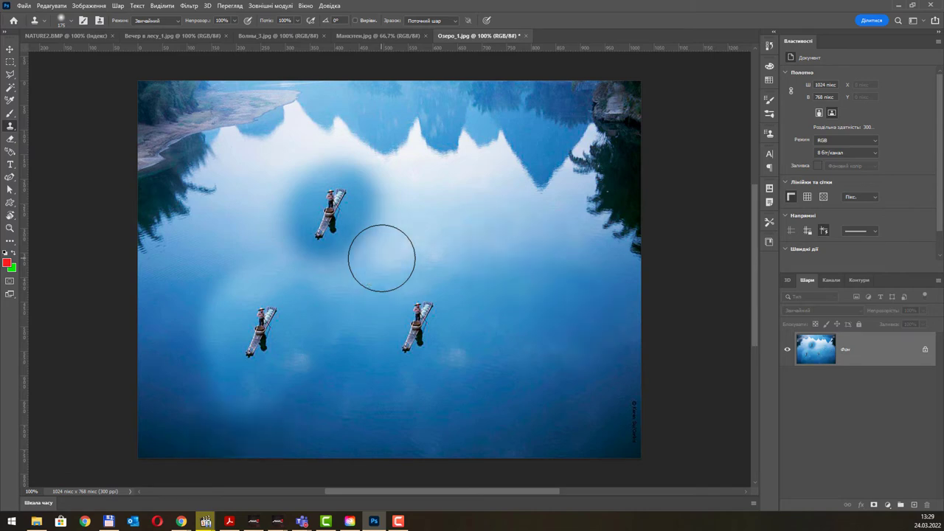
key(ctrl+z)
alt+click(417, 333)
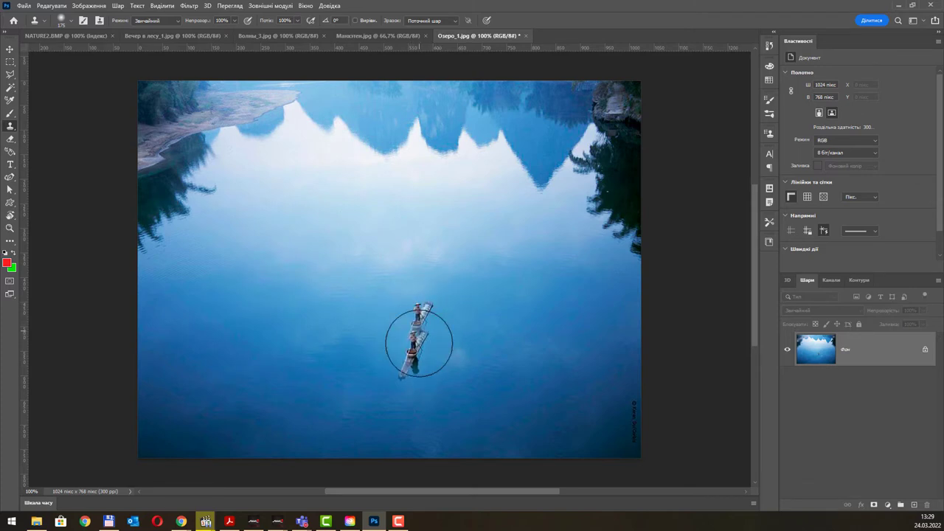
drag(487, 314, 515, 299)
key(ctrl+z)
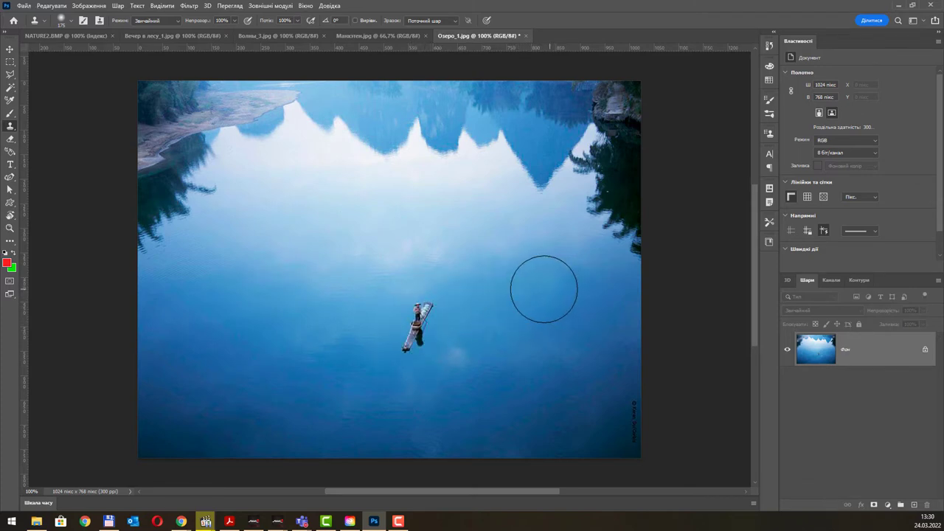
Remove the original boat by cloning nearby water over it.
mouse_move(459, 299)
mouse_down()
mouse_move(424, 311)
mouse_move(407, 350)
mouse_up()
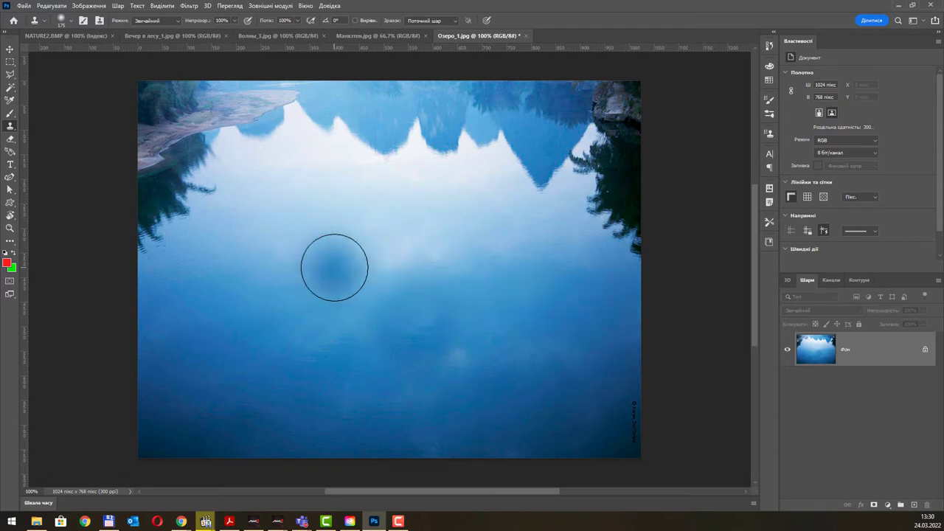
In Волны_3.jpg, sample the white foam and the wave crest and clone them over the windsurfer to remove it.
click(260, 37)
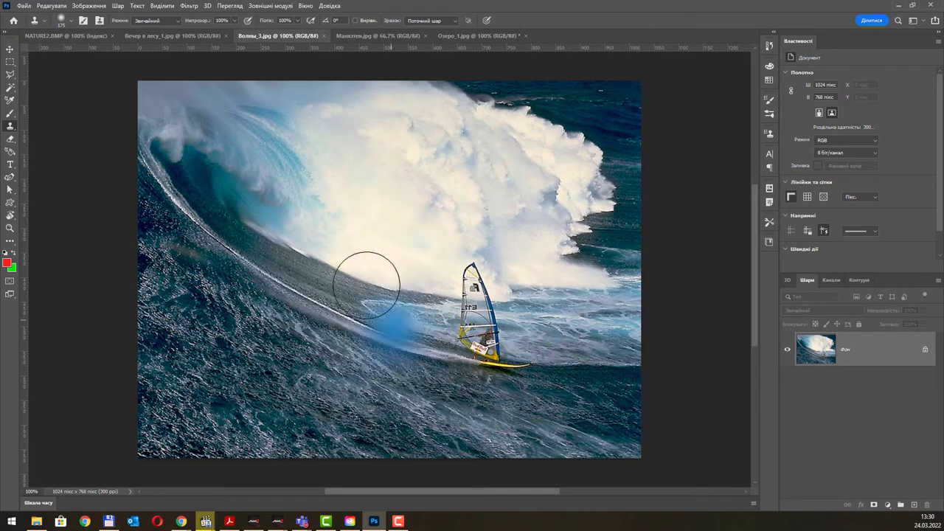
alt+click(386, 221)
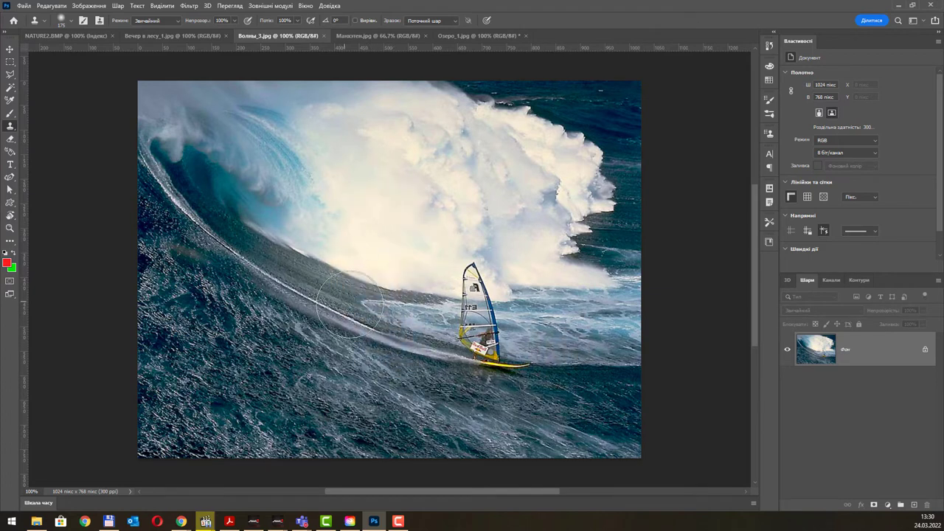
mouse_move(442, 328)
mouse_down()
mouse_move(480, 316)
mouse_move(450, 336)
mouse_move(472, 324)
mouse_move(432, 243)
mouse_move(491, 264)
mouse_move(397, 274)
mouse_move(466, 291)
mouse_move(558, 359)
mouse_move(526, 336)
mouse_move(513, 359)
mouse_move(483, 364)
mouse_move(350, 322)
mouse_move(362, 324)
mouse_up()
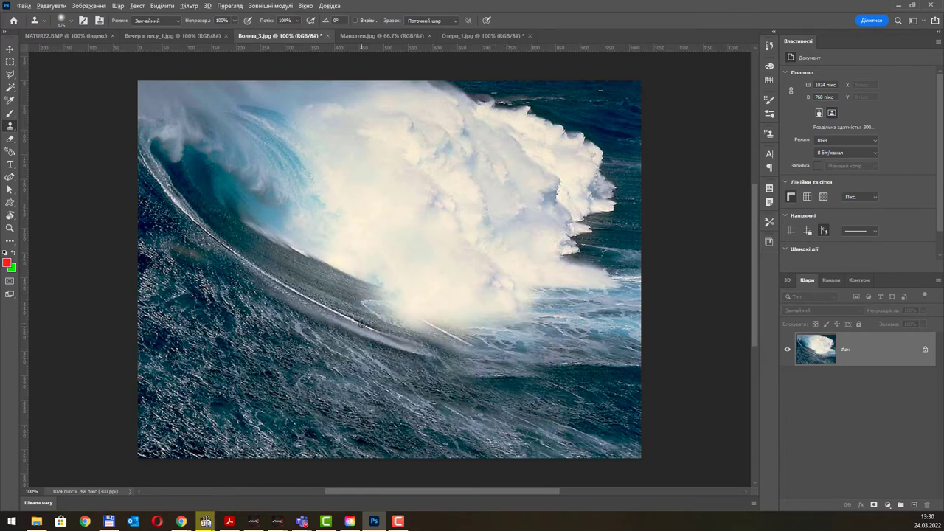
mouse_move(442, 347)
mouse_down()
mouse_move(459, 359)
mouse_move(494, 361)
mouse_move(437, 340)
mouse_move(512, 356)
mouse_move(408, 359)
mouse_up()
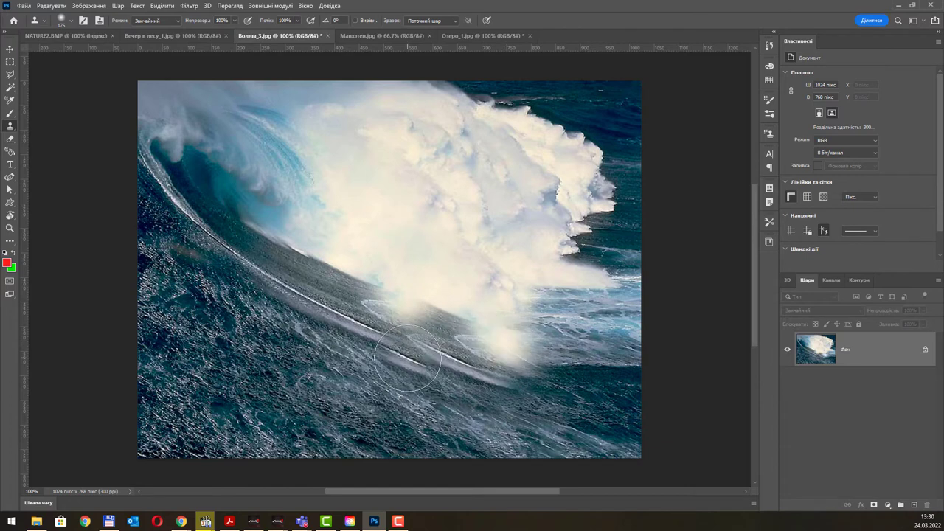
Show the Clone Source panel and check its entry in the list of available panels.
click(769, 134)
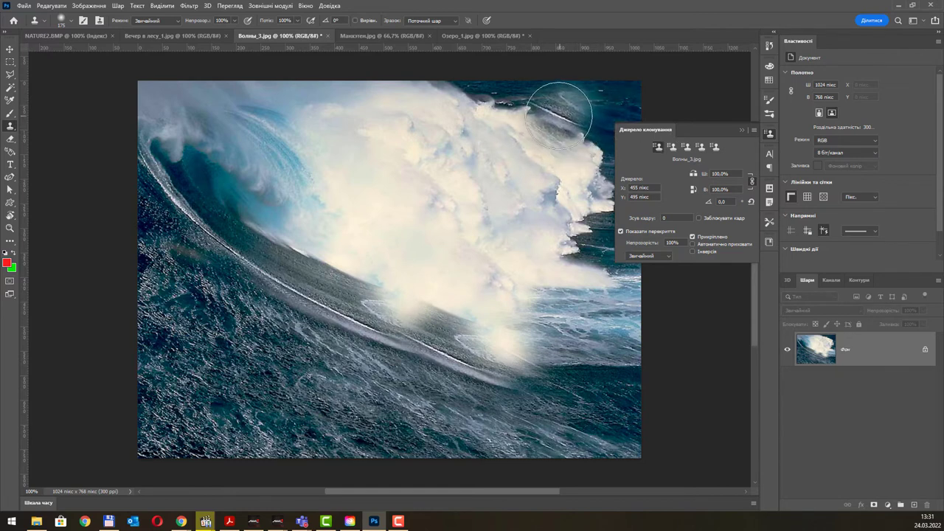
click(305, 6)
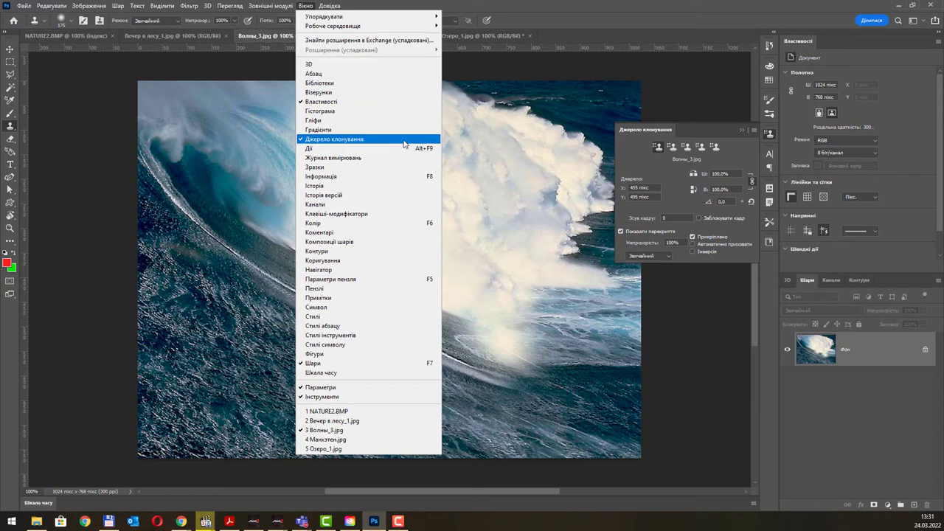
click(634, 10)
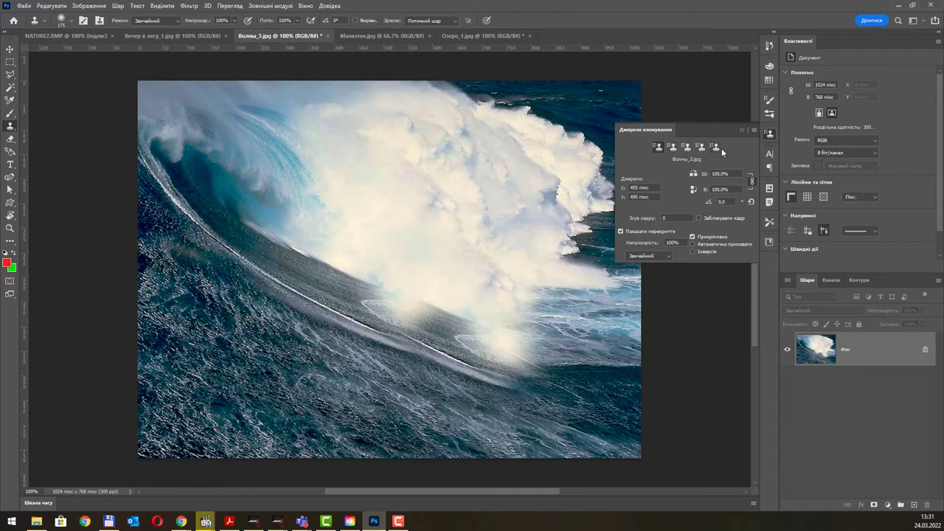
Store dark water at X 216, Y 568 px as clone source 2, clone it over the lower-right waves, and sample foam as source 1.
click(662, 146)
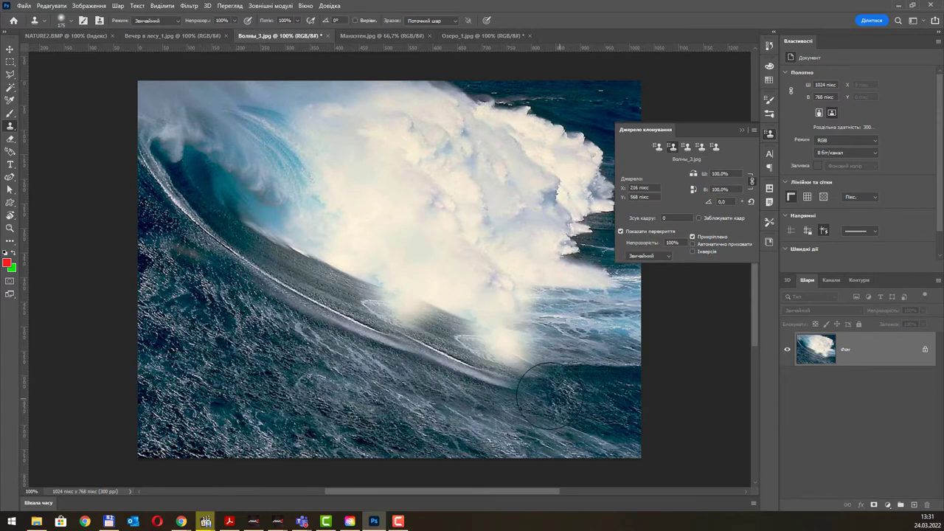
mouse_move(550, 396)
mouse_down()
mouse_move(555, 400)
mouse_move(472, 412)
mouse_move(427, 404)
mouse_move(635, 426)
mouse_up()
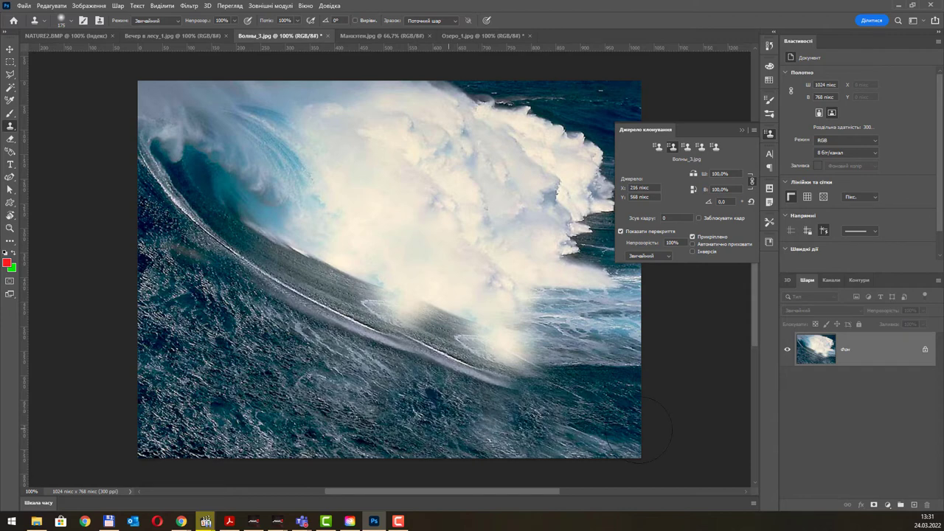
click(656, 146)
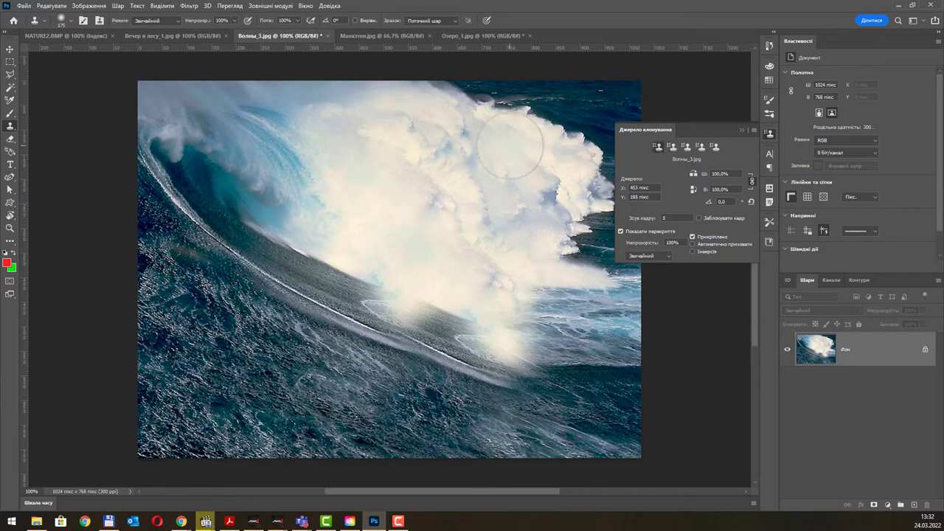
In Озеро_1.jpg, clone foam from source 1 over the lower-middle lake and dark waves from source 2 over the lower-left corner.
click(499, 34)
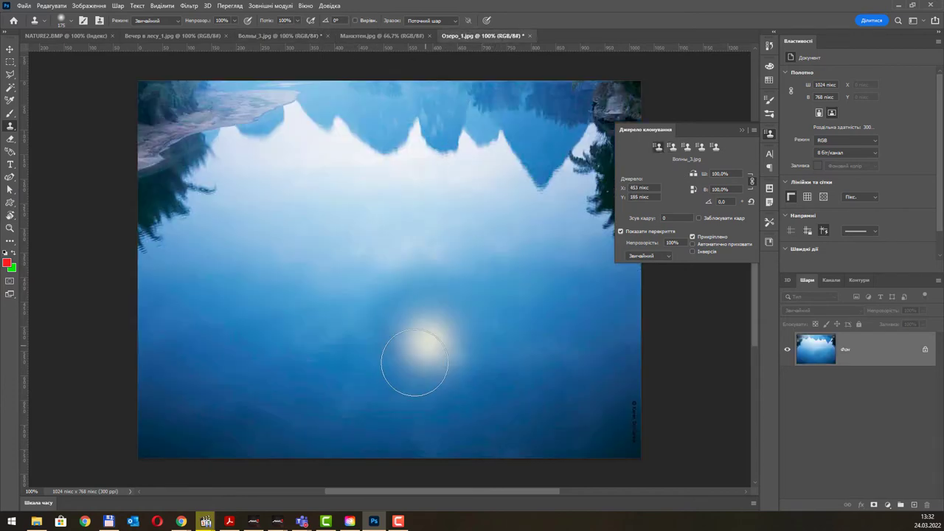
mouse_move(497, 365)
mouse_down()
mouse_move(388, 320)
mouse_move(516, 287)
mouse_up()
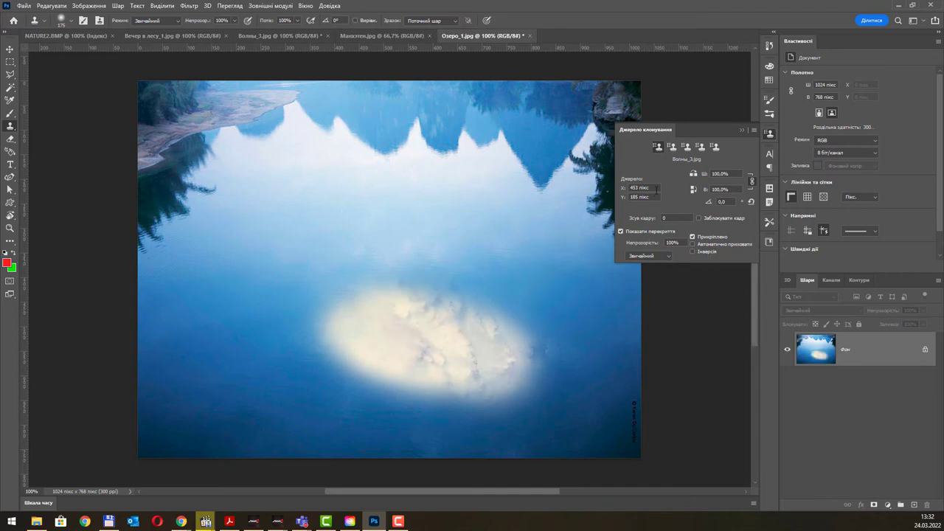
click(672, 146)
mouse_move(306, 400)
mouse_down()
mouse_move(331, 410)
mouse_move(238, 401)
mouse_move(191, 440)
mouse_move(177, 404)
mouse_move(147, 447)
mouse_up()
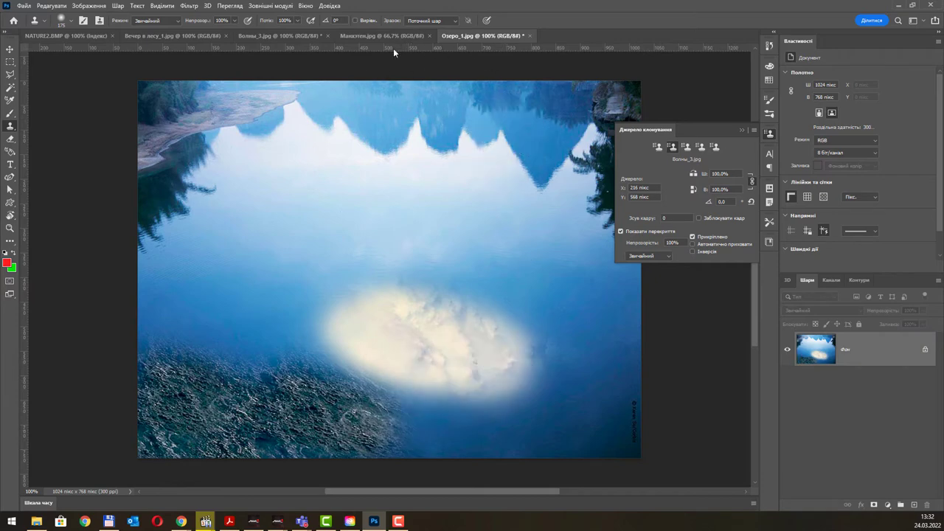
In Волны_3.jpg, sample the wave crest as clone source 3, rotate it -4.0°, and set the overlay opacity to 60%.
click(272, 35)
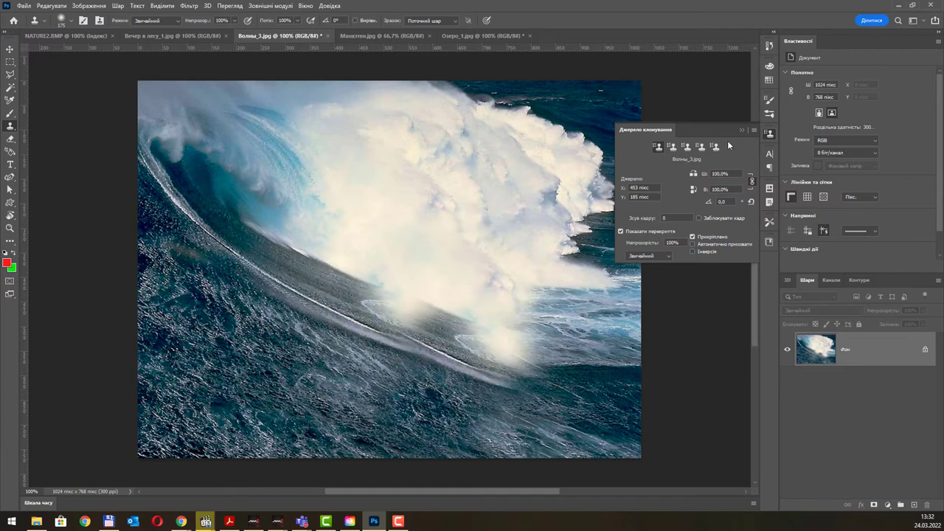
click(686, 147)
drag(708, 203, 683, 209)
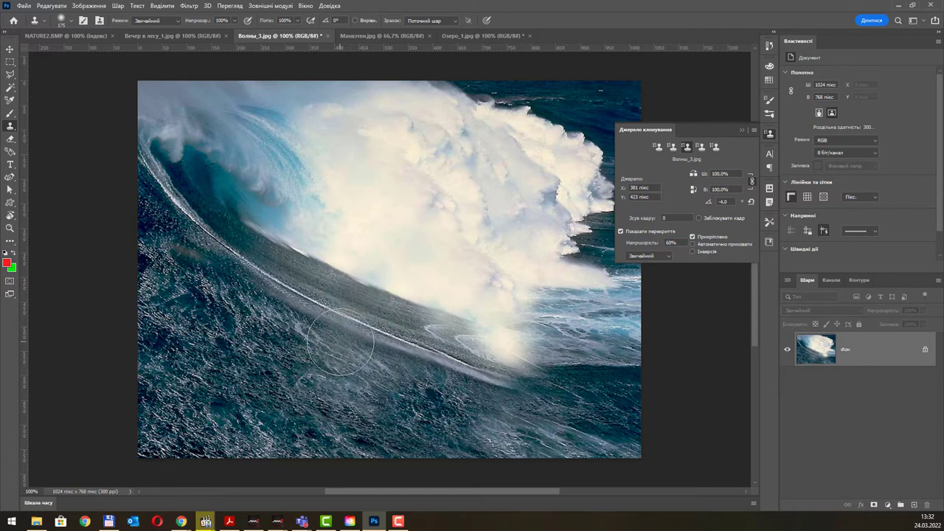
Set the overlay opacity to 70% and source 3's rotation to -8.5°, and clone the wave crest across the remaining foam patch.
drag(345, 333, 359, 319)
key(ctrl+z)
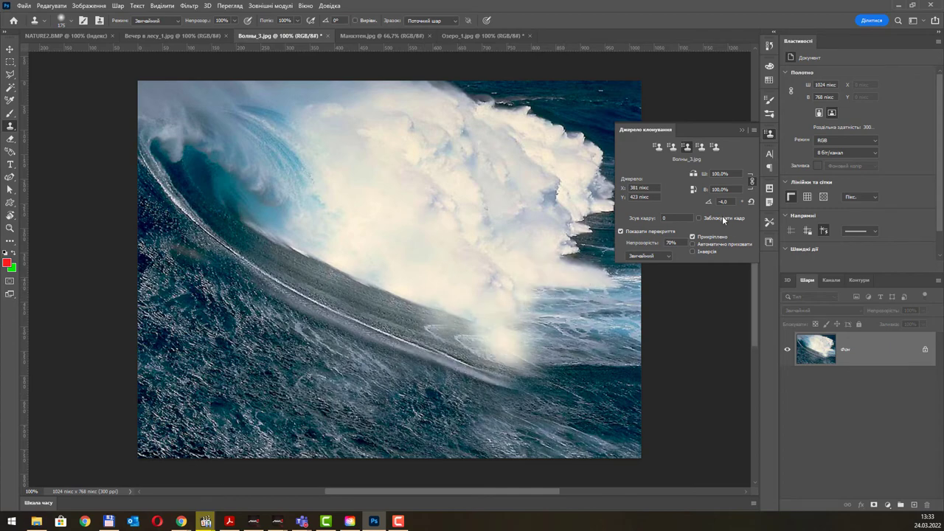
mouse_move(709, 200)
mouse_down()
mouse_move(671, 214)
mouse_move(758, 216)
mouse_move(687, 207)
mouse_move(597, 252)
mouse_up()
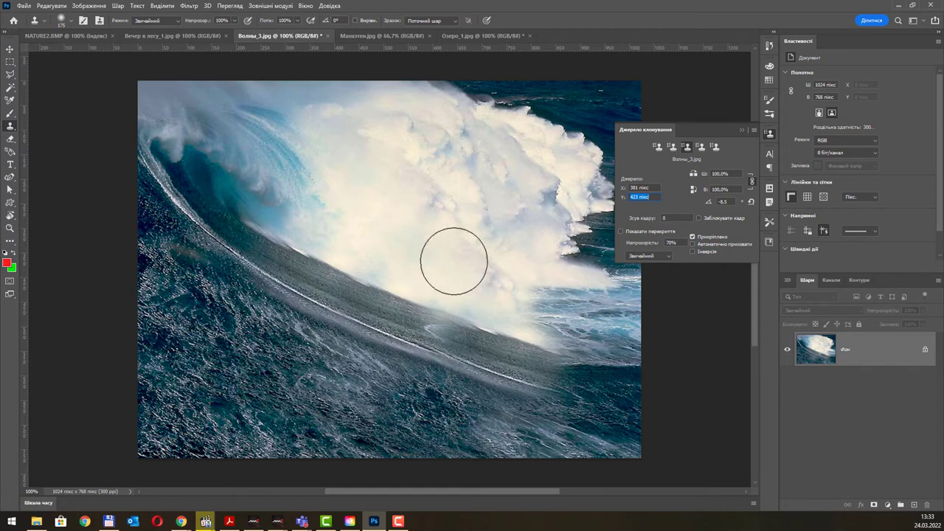
Switch to clone source 1 and turn the clone overlay back on.
click(657, 152)
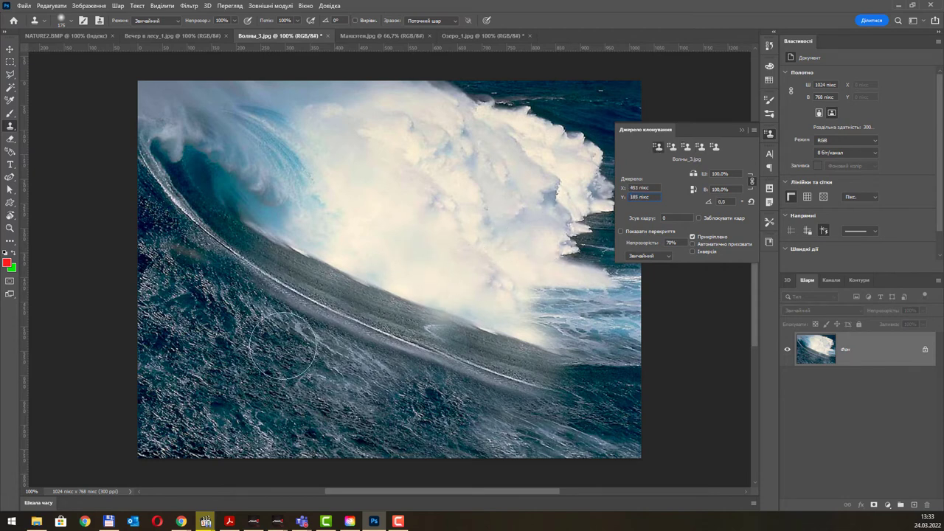
click(641, 233)
Review the Clone Source panel's additional options and collapse the panel.
click(753, 130)
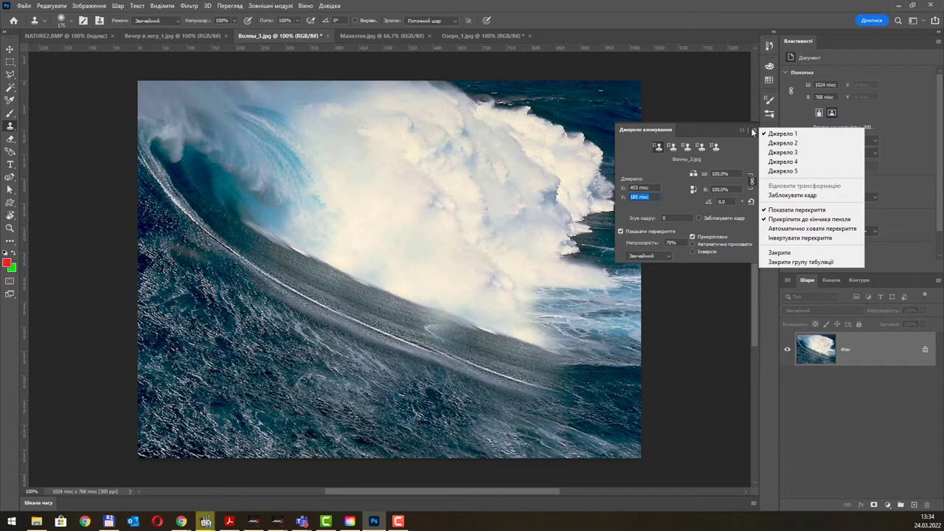
click(753, 131)
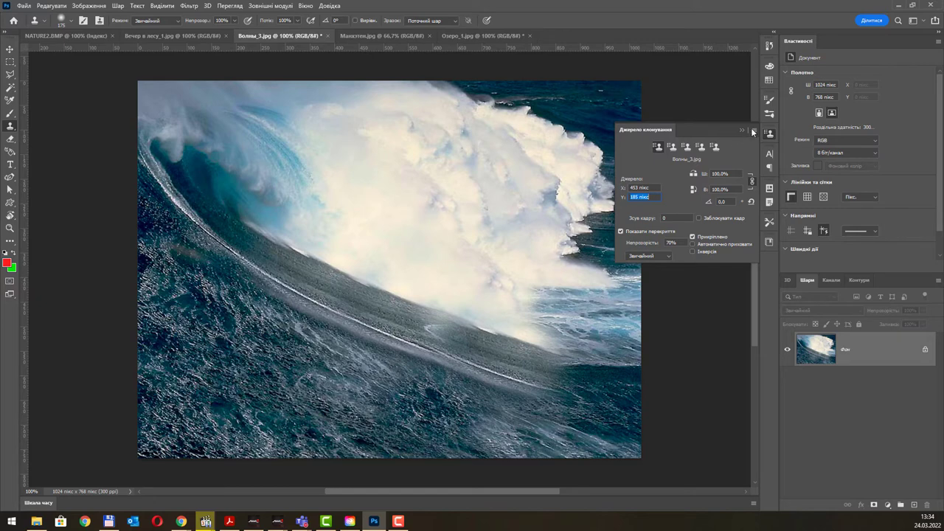
click(754, 131)
click(757, 132)
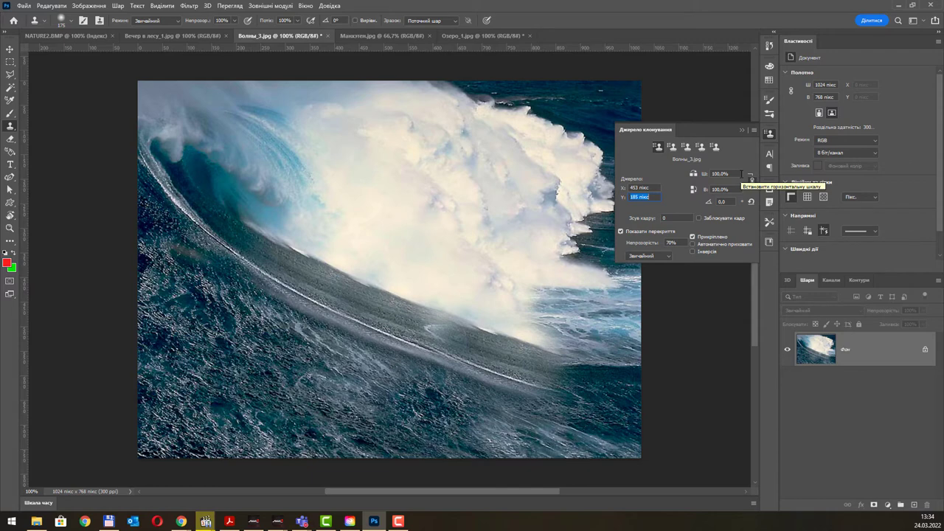
click(740, 130)
In Вечер в лесу_1.jpg, reduce the brush size to 90 and clone water over the birds and the raft's left end.
click(187, 37)
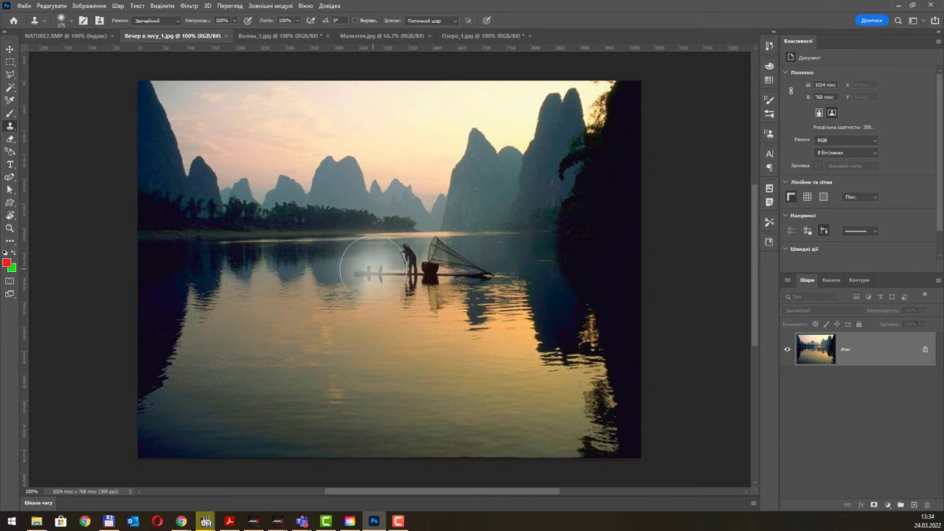
key(bracketleft)
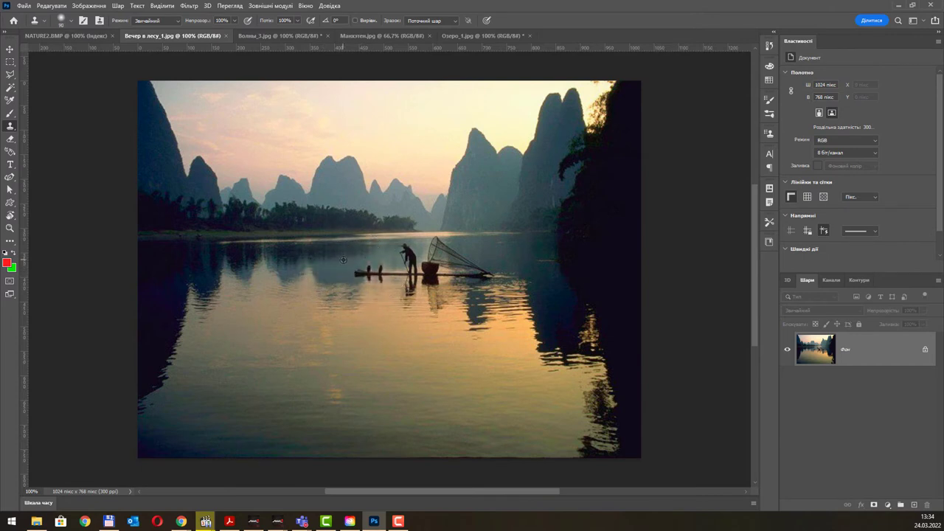
mouse_move(361, 272)
mouse_down()
mouse_move(394, 278)
mouse_move(369, 279)
mouse_move(390, 277)
mouse_move(381, 272)
mouse_move(385, 288)
mouse_move(400, 279)
mouse_move(364, 280)
mouse_move(396, 268)
mouse_move(363, 257)
mouse_up()
Clone nearby water over the net, fisherman, basket and their reflections, resampling the source for each area.
alt+click(514, 252)
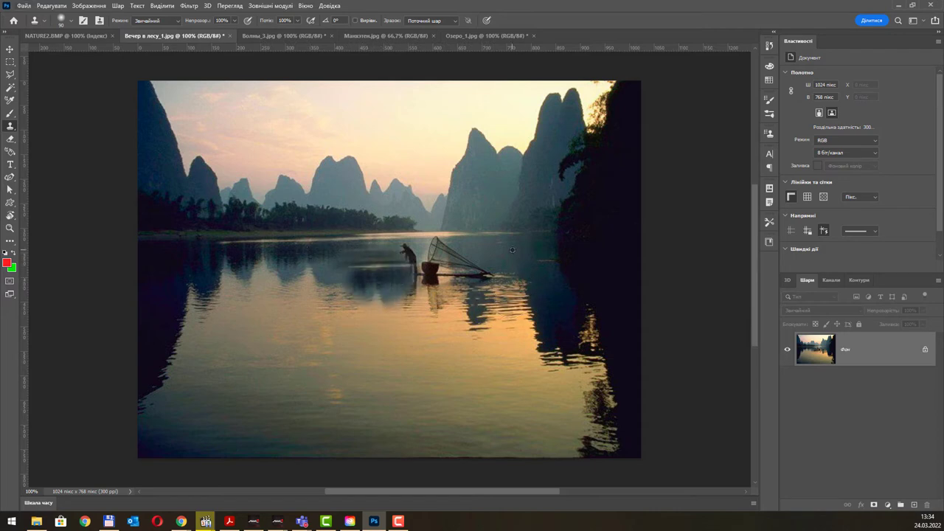
mouse_move(476, 270)
mouse_down()
mouse_move(495, 253)
mouse_move(467, 261)
mouse_move(439, 250)
mouse_move(482, 244)
mouse_up()
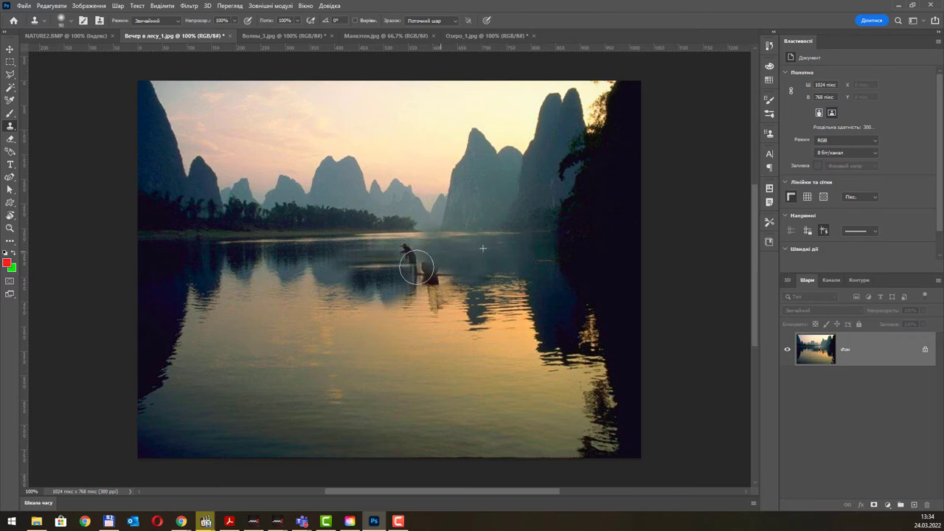
alt+click(355, 276)
drag(417, 262, 408, 255)
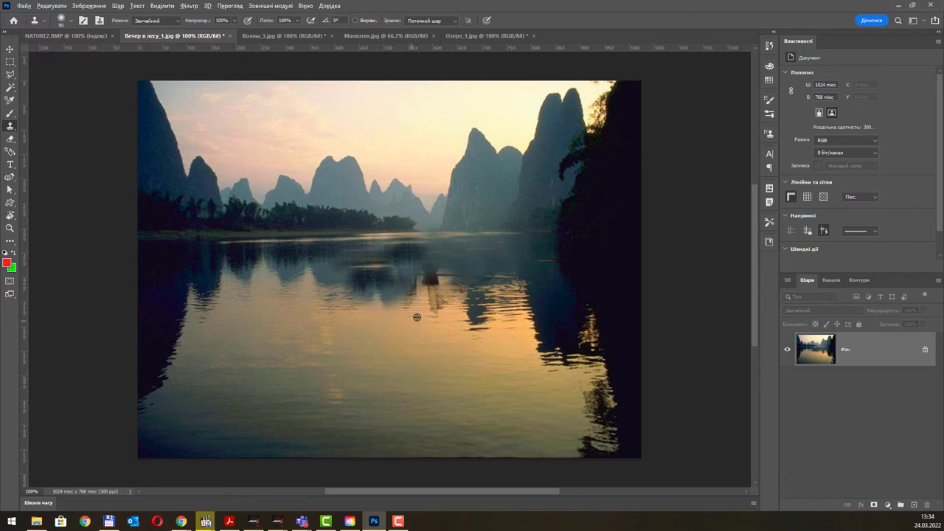
alt+click(458, 318)
mouse_move(428, 279)
mouse_down()
mouse_move(440, 278)
mouse_move(416, 286)
mouse_up()
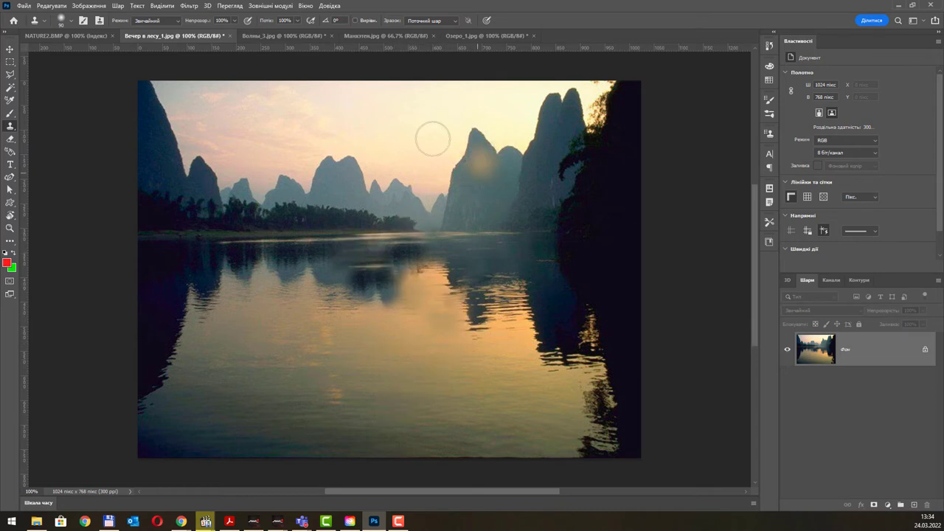
Switch to the NATURE2.BMP beach photo, comparing it briefly with Вечер в лесу_1.jpg.
click(73, 36)
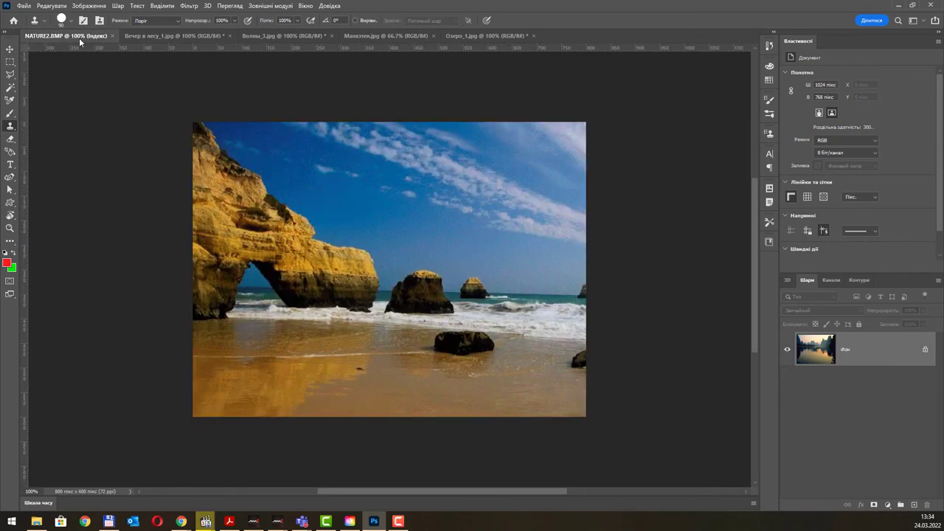
scroll(453, 284, up, 2)
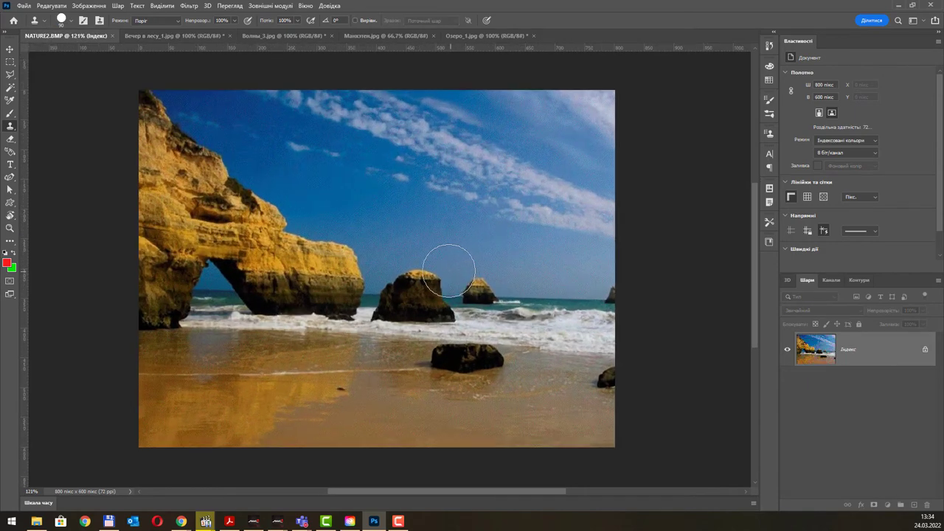
click(199, 37)
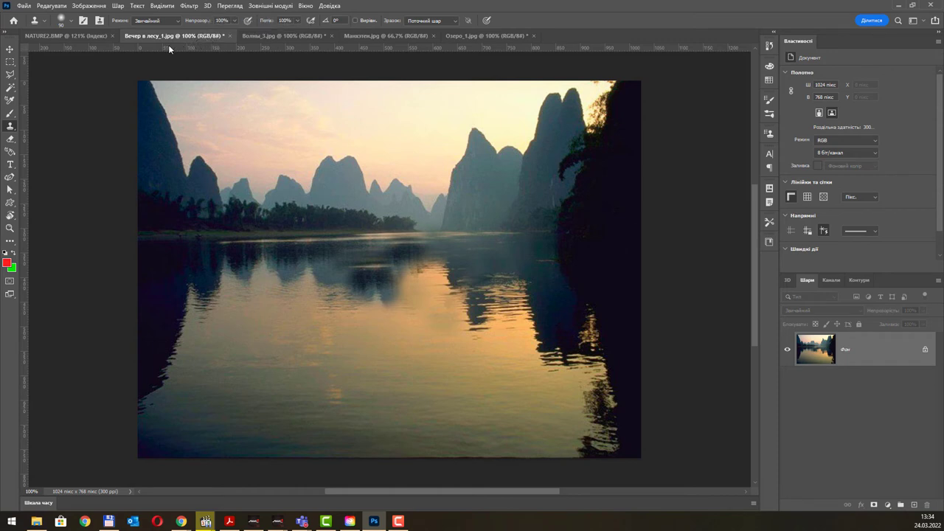
click(70, 36)
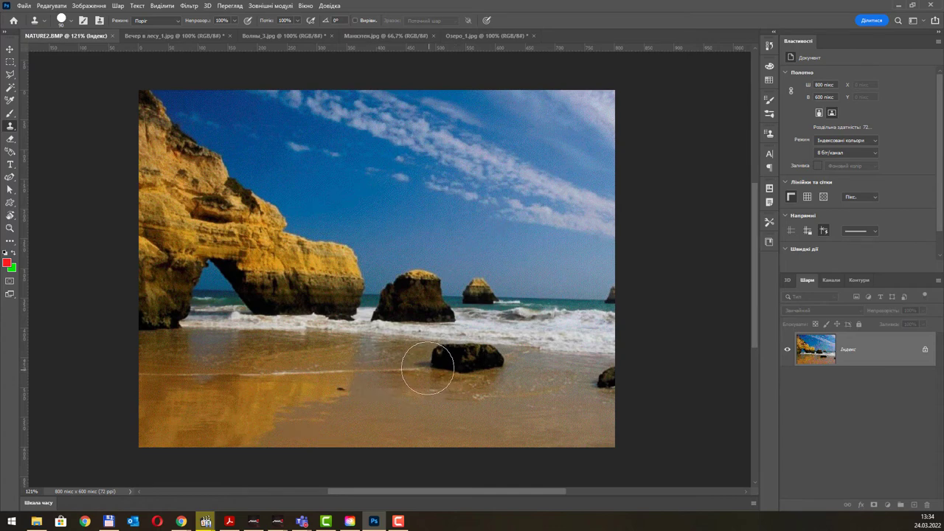
Try to clone wet sand over the dark foreground rock, undo the stroke, and check the brush size and hardness.
alt+click(344, 365)
mouse_move(435, 360)
mouse_down()
mouse_move(495, 362)
mouse_move(468, 385)
mouse_move(443, 379)
mouse_up()
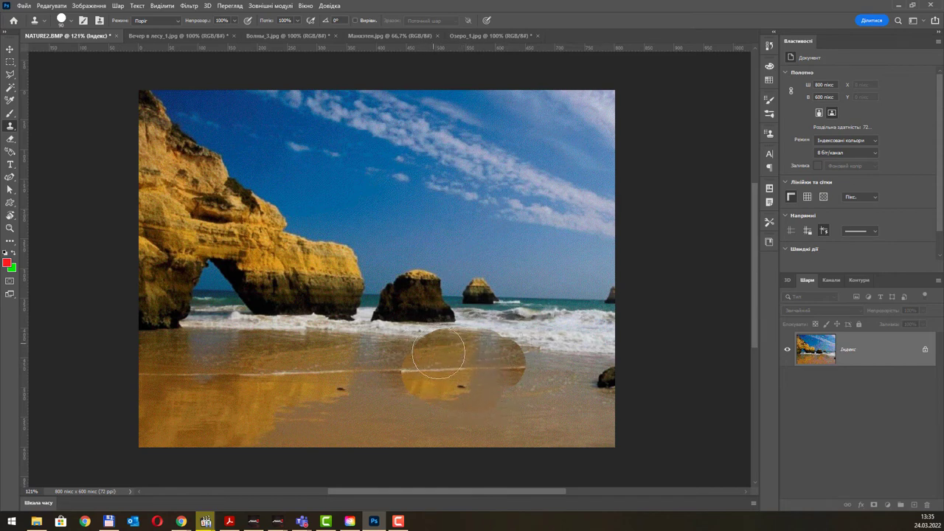
key(ctrl+z)
right_click(361, 317)
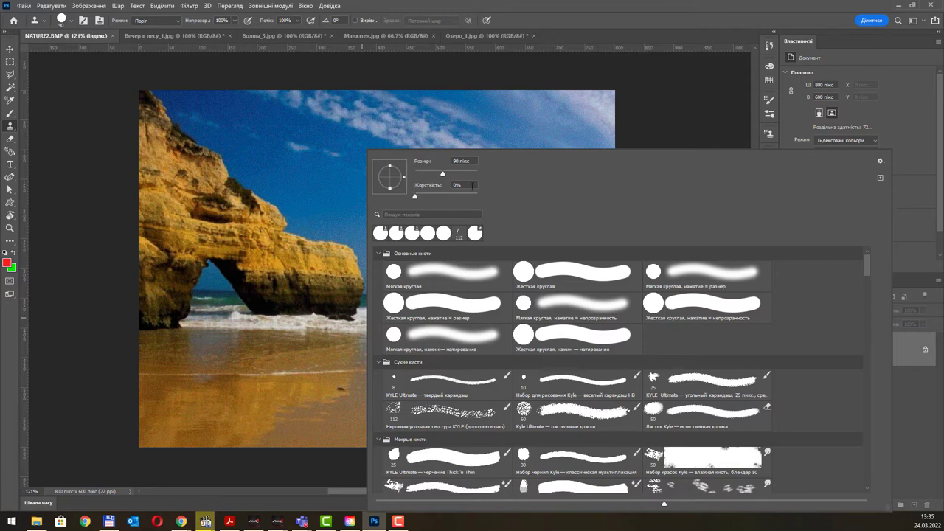
click(605, 20)
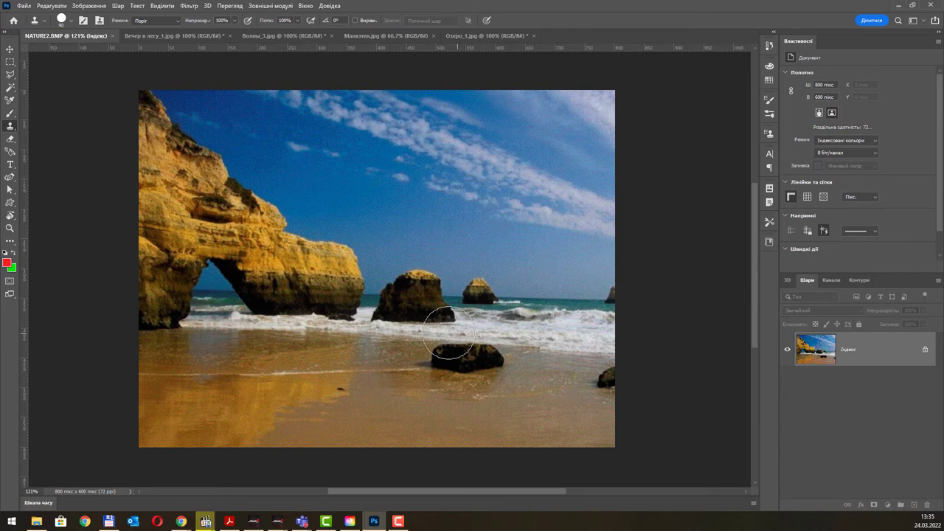
Convert the NATURE2.BMP image from indexed color to RGB color mode.
click(92, 9)
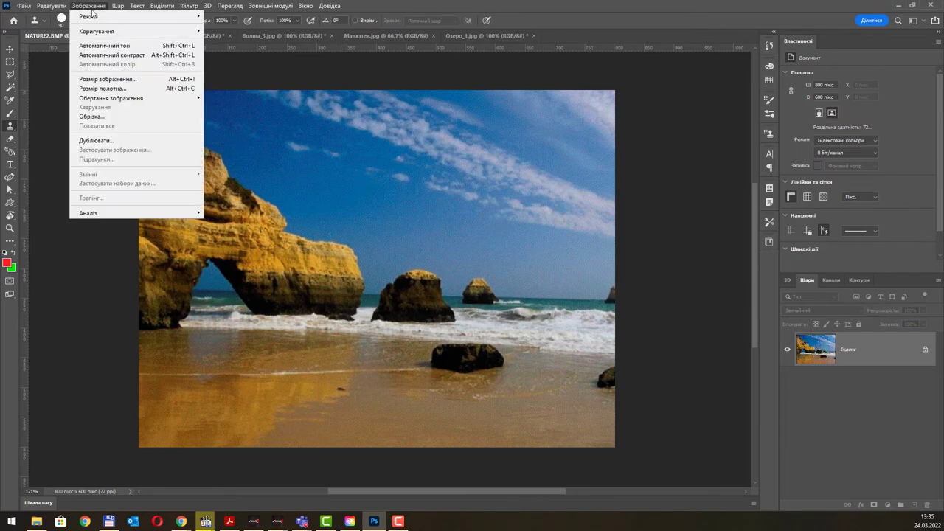
mouse_move(89, 19)
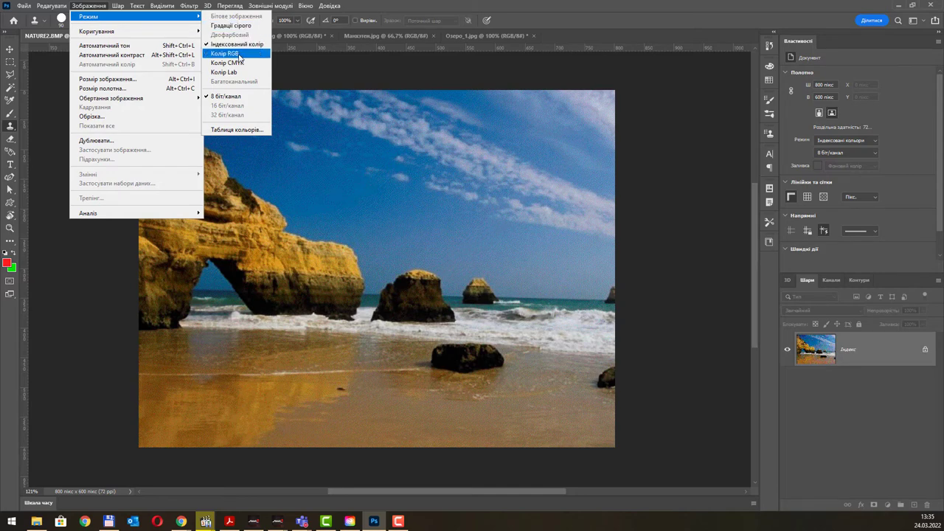
click(224, 53)
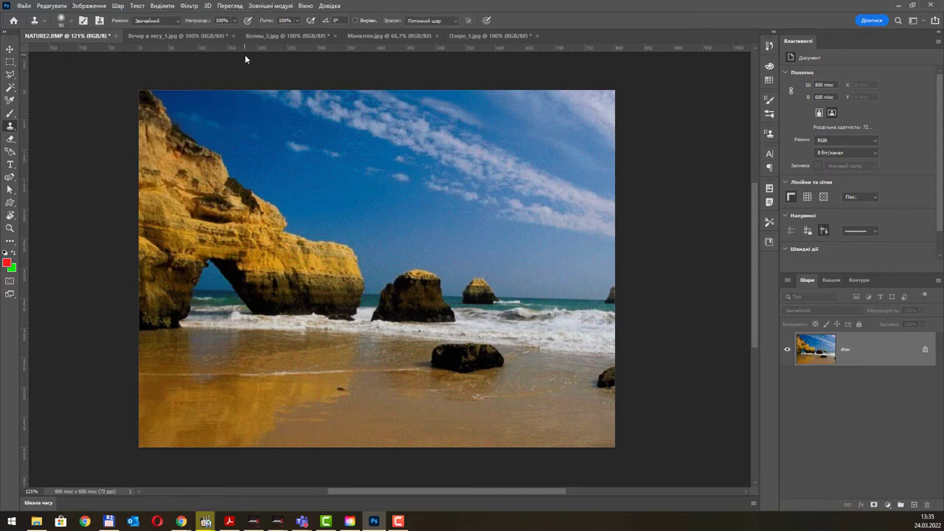
Clone wet sand over the dark rock in the middle of the beach and check the brush settings.
alt+click(343, 366)
mouse_move(462, 371)
mouse_down()
mouse_move(468, 360)
mouse_move(449, 360)
mouse_move(503, 371)
mouse_up()
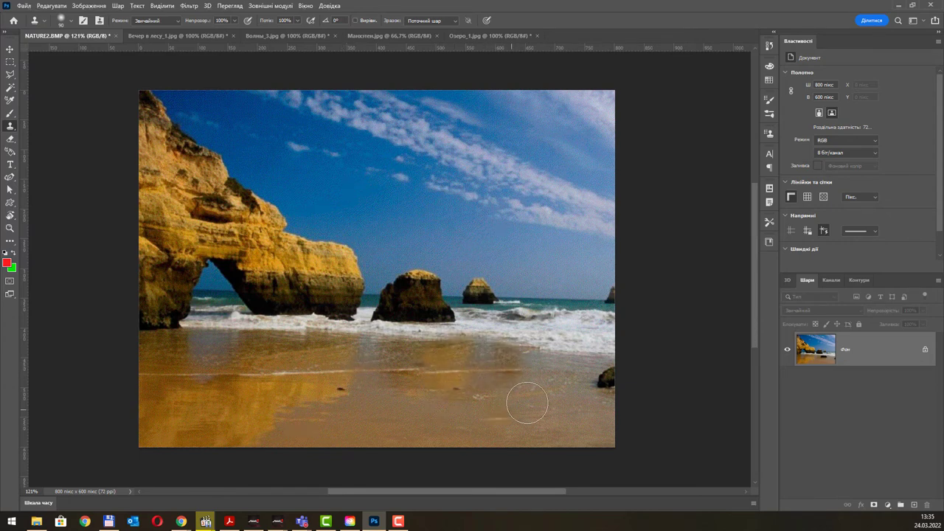
right_click(577, 402)
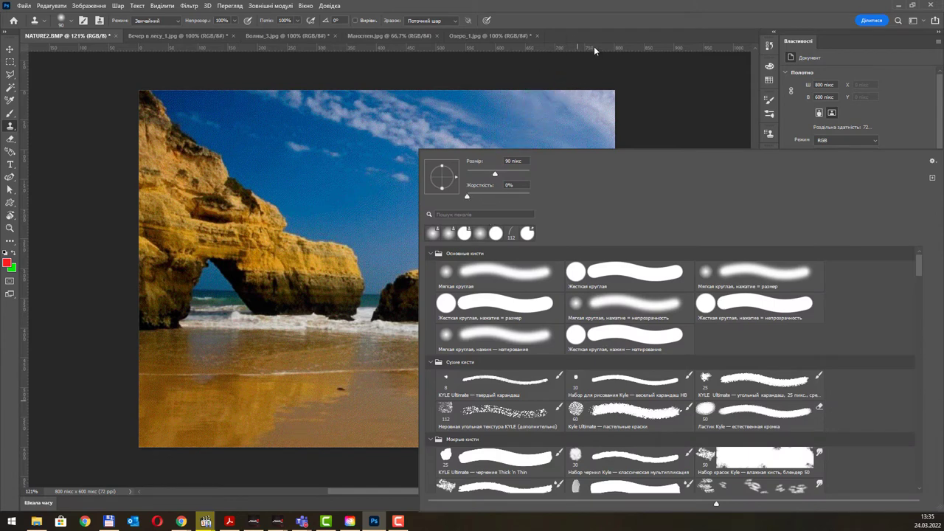
click(622, 20)
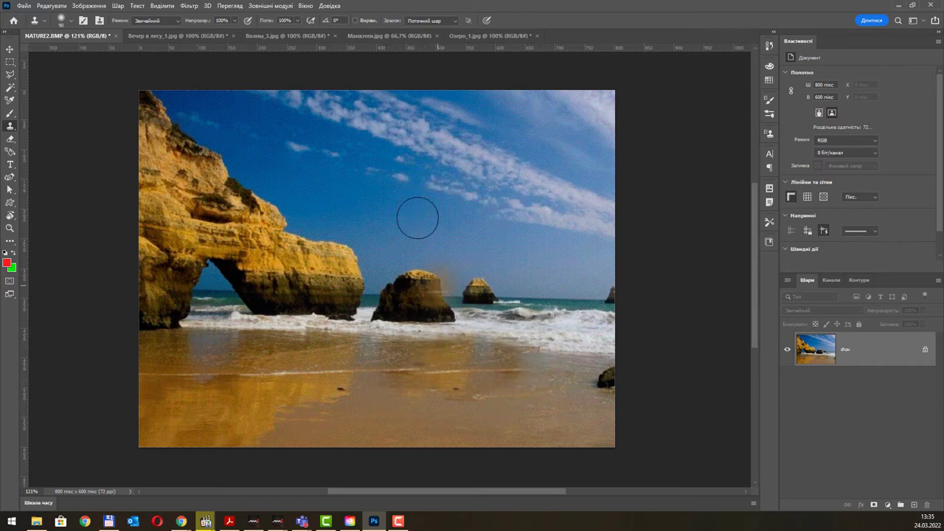
In the Manhattan skyline photo, enlarge the brush to 200 and clone clouds over the upper part of the second tower.
click(376, 39)
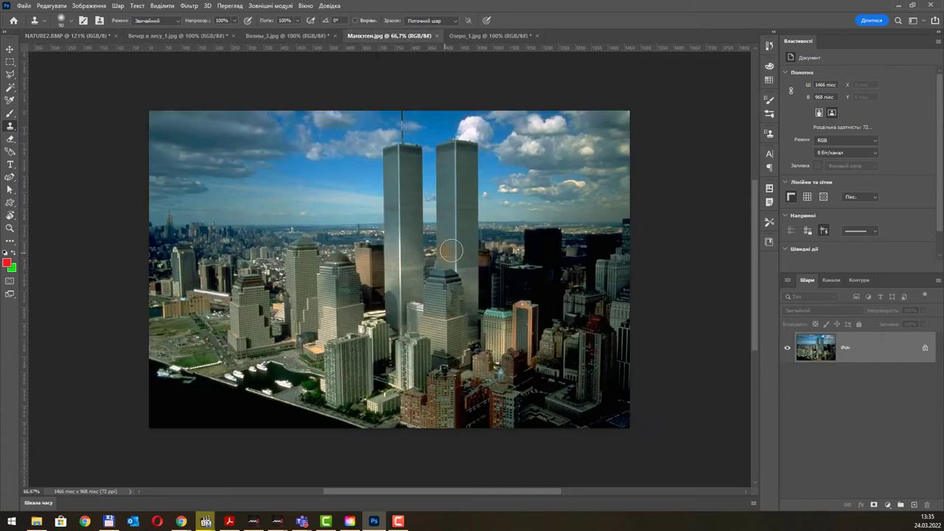
scroll(451, 251, up, 2)
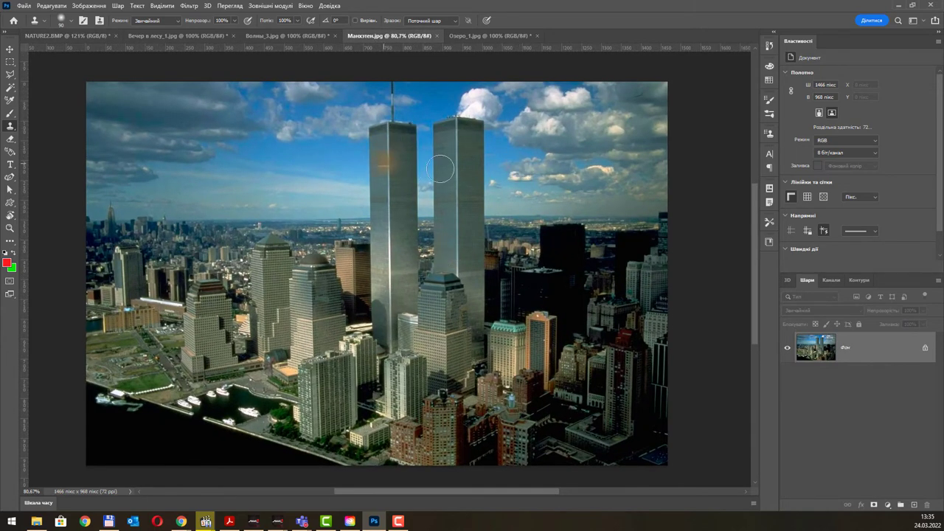
scroll(468, 188, up, 1)
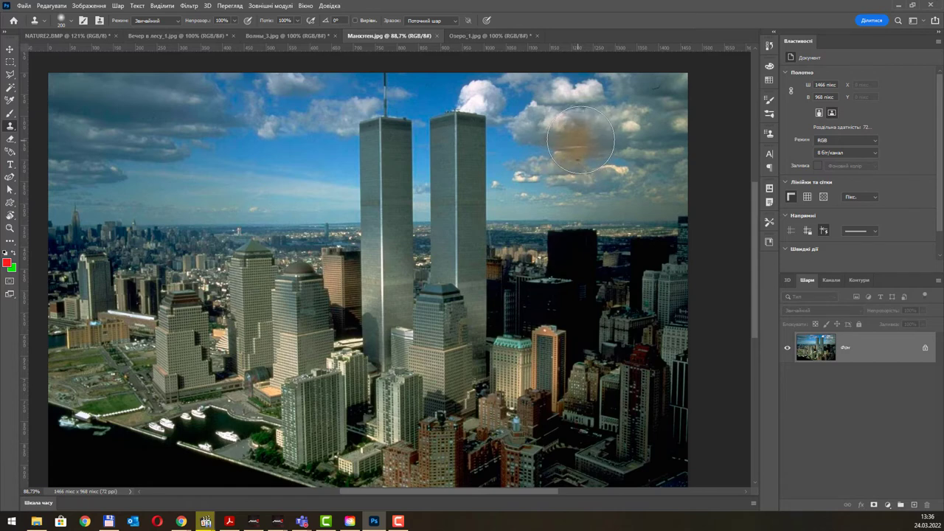
key(bracketright)
key(bracketright)
key(bracketright)
key(bracketright)
key(bracketright)
key(alt)
alt+click(601, 143)
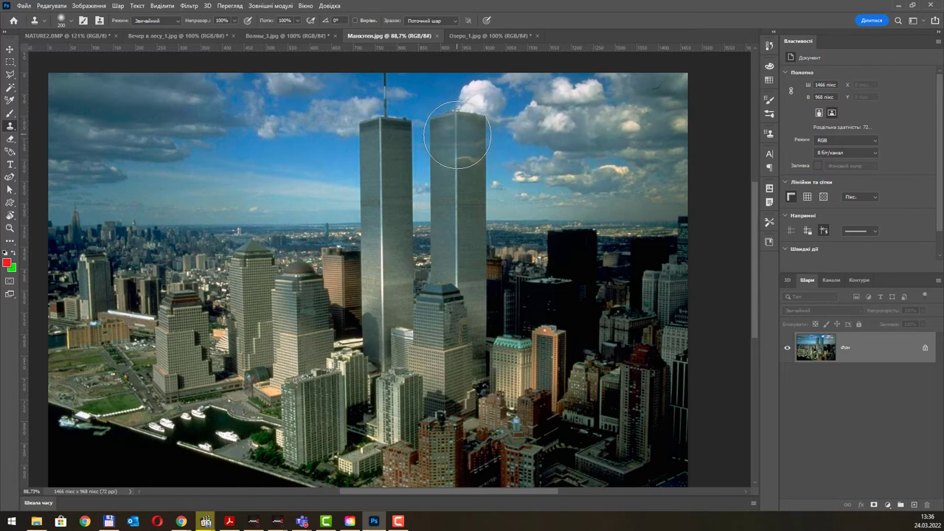
mouse_move(461, 140)
mouse_down()
mouse_move(426, 139)
mouse_move(445, 122)
mouse_move(389, 134)
mouse_move(400, 154)
mouse_move(459, 146)
mouse_move(487, 163)
mouse_move(450, 170)
mouse_move(485, 188)
mouse_move(477, 177)
mouse_move(370, 185)
mouse_move(353, 137)
mouse_move(345, 146)
mouse_move(347, 167)
mouse_move(378, 208)
mouse_move(389, 205)
mouse_move(381, 198)
mouse_move(453, 199)
mouse_up()
Clone sky and clouds over the upper part of the antenna tower and over its antenna.
alt+click(262, 190)
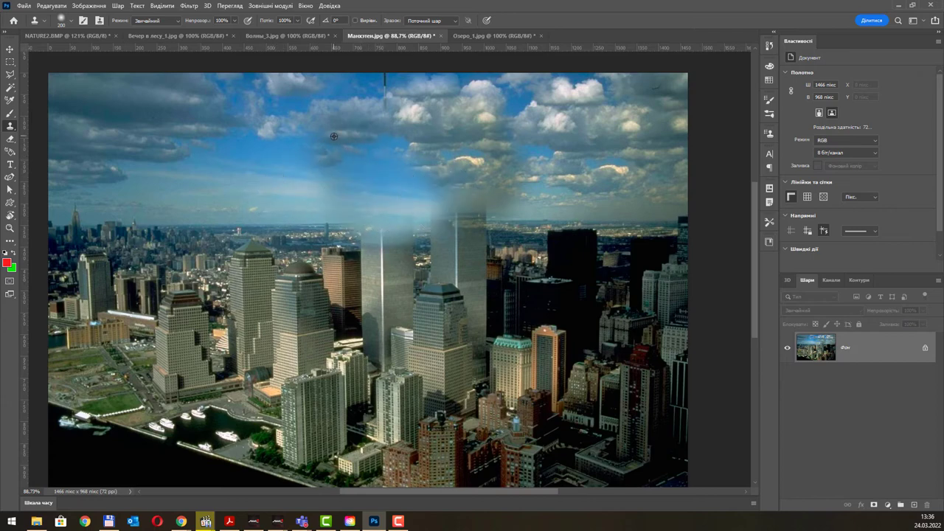
alt+click(334, 136)
mouse_move(390, 111)
mouse_down()
mouse_move(391, 99)
mouse_move(362, 99)
mouse_move(383, 88)
mouse_move(400, 110)
mouse_up()
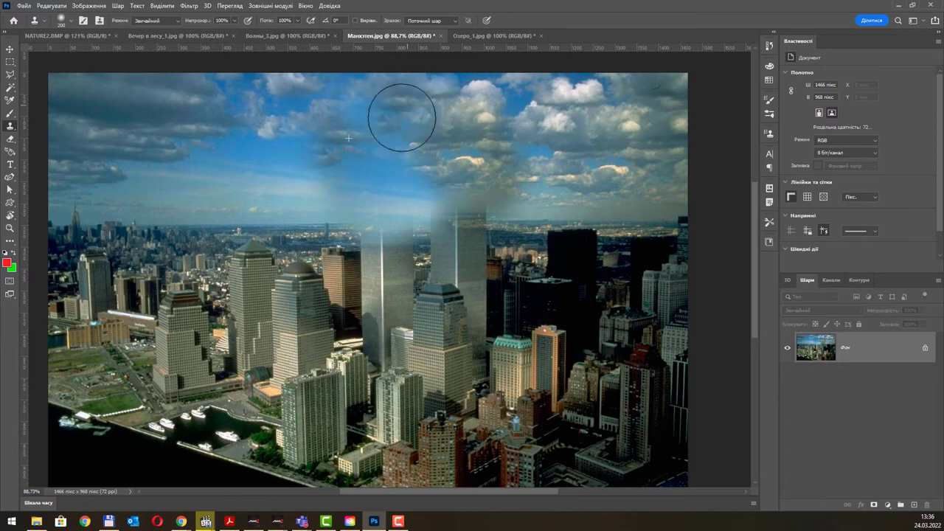
Reduce the brush to 100 and clone the horizon and distant city over the remaining upper sections of both towers.
click(534, 221)
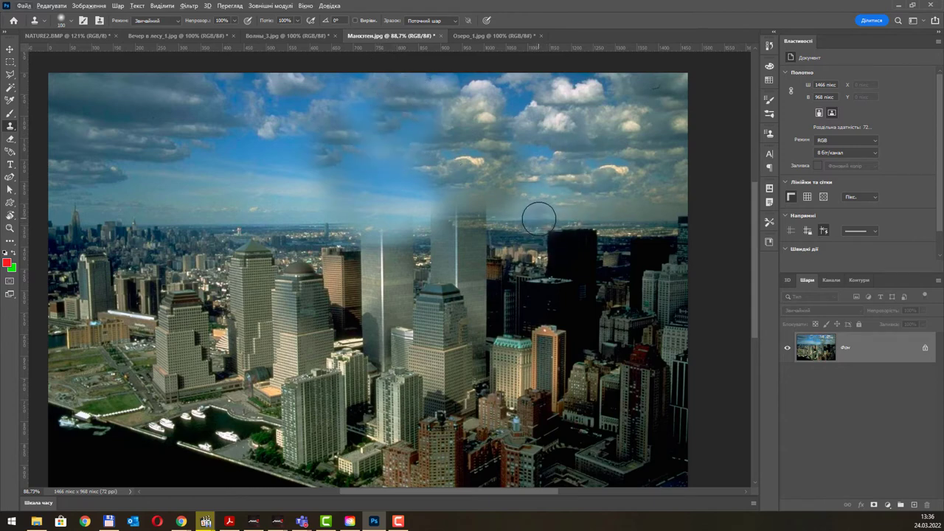
mouse_move(476, 217)
mouse_down()
mouse_move(441, 231)
mouse_move(513, 240)
mouse_move(442, 257)
mouse_move(453, 265)
mouse_move(431, 254)
mouse_move(483, 264)
mouse_up()
mouse_move(339, 242)
mouse_down()
mouse_move(426, 242)
mouse_move(387, 325)
mouse_move(476, 231)
mouse_move(456, 211)
mouse_move(416, 206)
mouse_move(570, 268)
mouse_move(506, 272)
mouse_move(407, 227)
mouse_move(405, 200)
mouse_up()
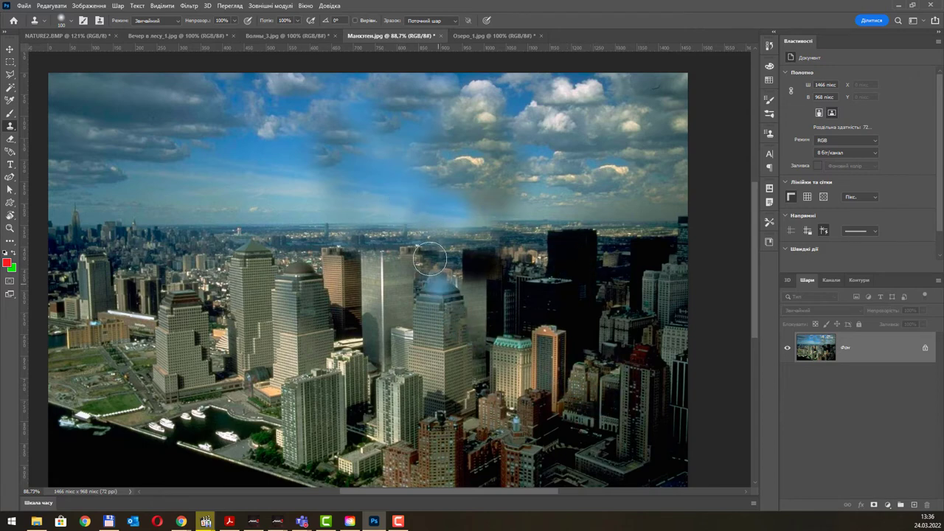
alt+click(433, 247)
mouse_move(404, 264)
mouse_down()
mouse_move(373, 256)
mouse_move(370, 269)
mouse_move(414, 275)
mouse_move(452, 245)
mouse_move(303, 268)
mouse_move(280, 238)
mouse_move(288, 196)
mouse_move(423, 288)
mouse_move(405, 283)
mouse_move(429, 239)
mouse_move(367, 284)
mouse_move(387, 269)
mouse_up()
alt+click(430, 240)
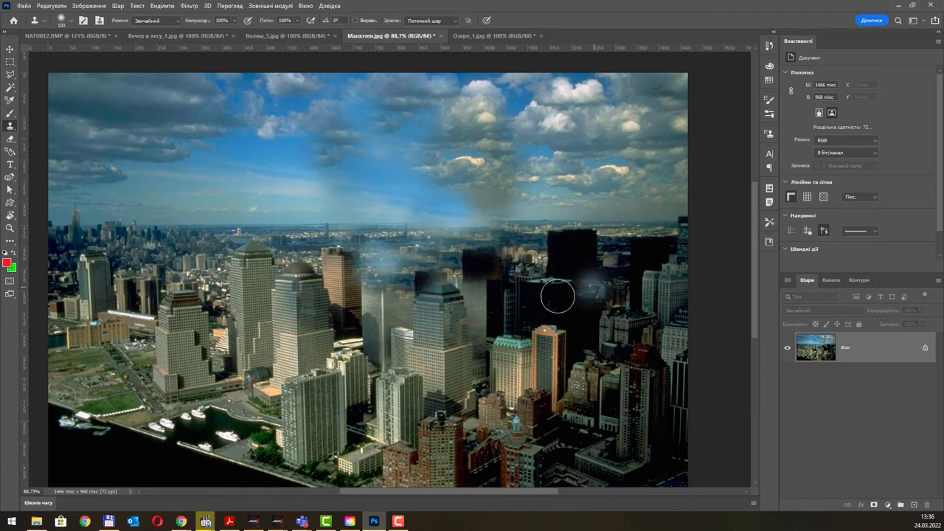
Clone the pyramid-roofed building over the antenna tower's remaining base and extend the harbor's dark water and boats along the shore.
drag(297, 272, 299, 276)
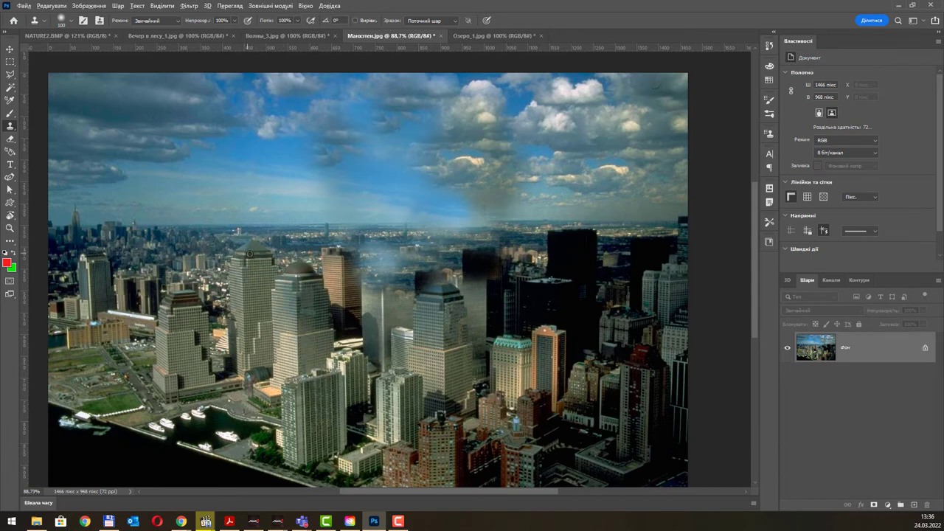
drag(384, 273, 380, 302)
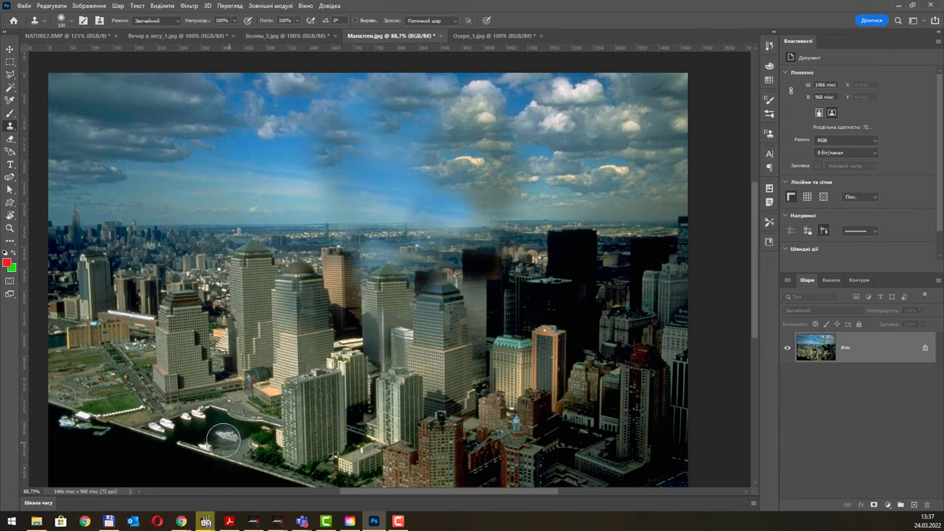
mouse_move(253, 447)
mouse_down()
mouse_move(255, 431)
mouse_move(244, 448)
mouse_move(221, 444)
mouse_move(186, 464)
mouse_move(196, 447)
mouse_move(183, 447)
mouse_move(196, 447)
mouse_move(192, 466)
mouse_move(205, 436)
mouse_move(226, 432)
mouse_move(204, 435)
mouse_move(217, 475)
mouse_up()
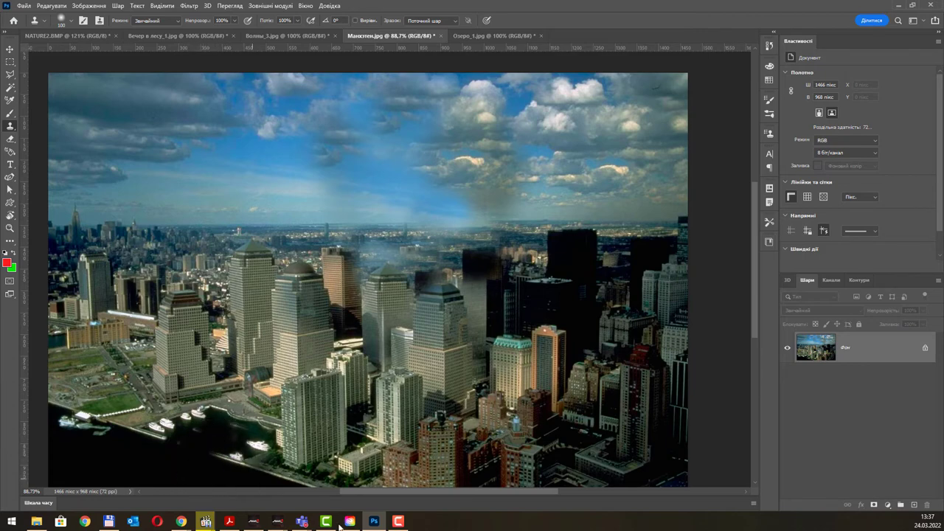
drag(264, 332, 270, 347)
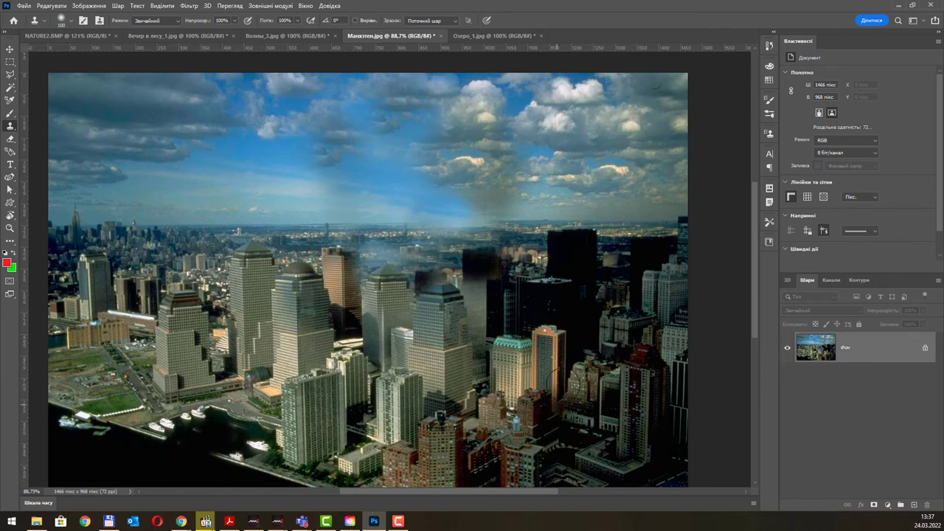
scroll(437, 236, down, 1)
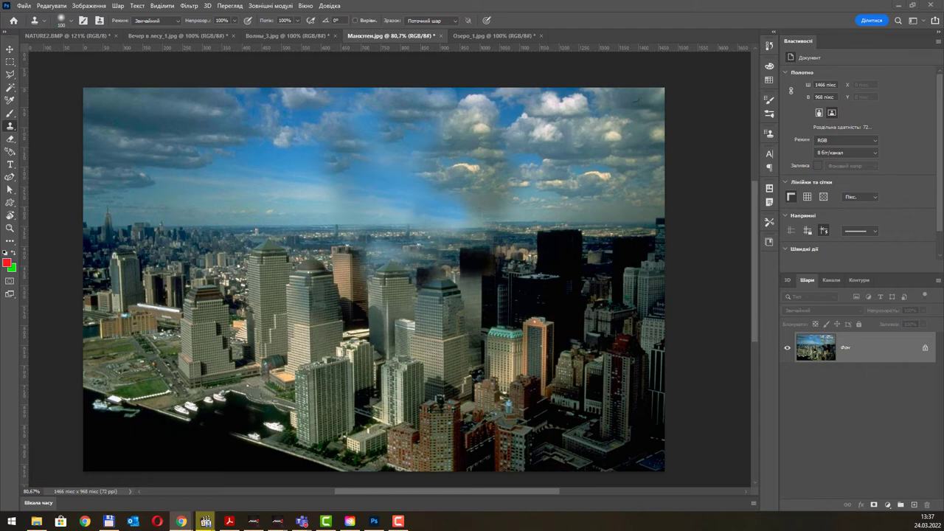
Create a 1332 × 850 px document for the copied sunflower field and a 275 × 183 px one for the copied lions, pasting each image.
click(23, 5)
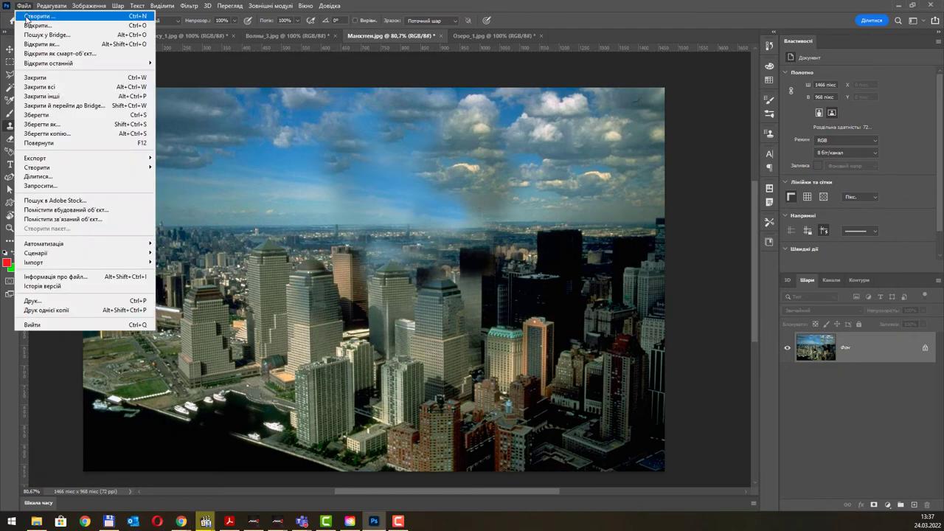
click(28, 20)
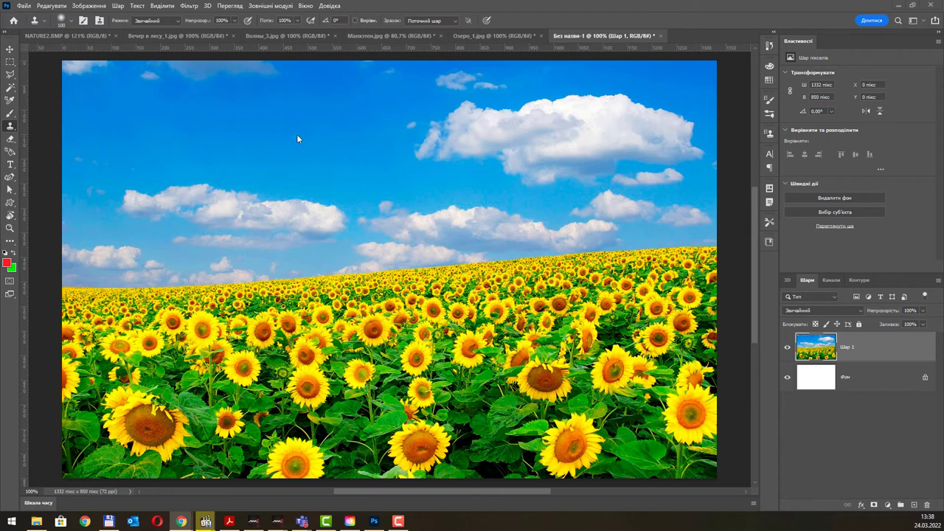
click(561, 9)
key(ctrl+n)
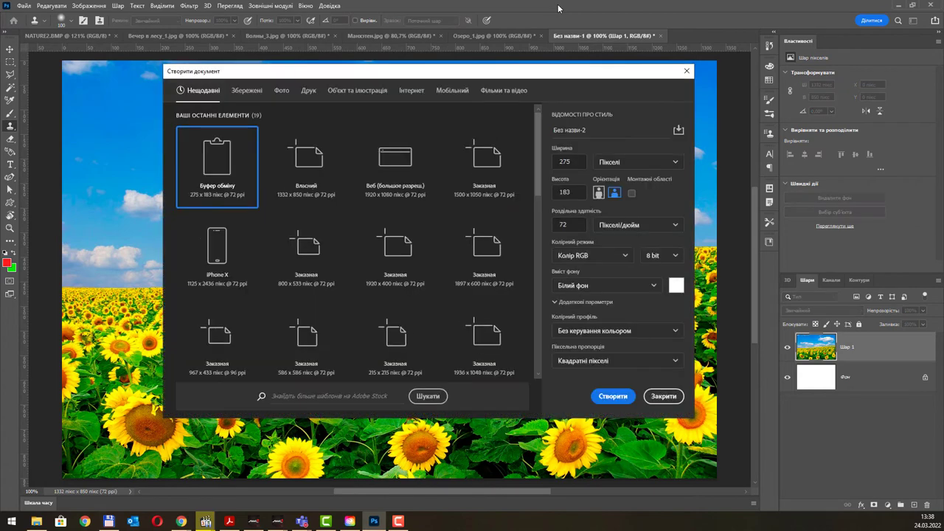
key(Return)
key(ctrl+v)
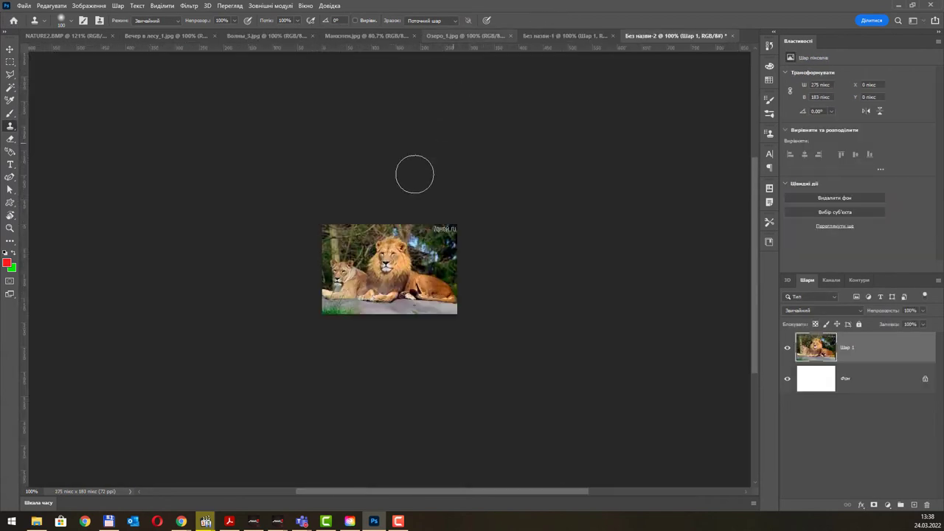
Remove the pasted lions, try the newly copied lion image in the 275 × 183 px document, and close that document without saving.
key(ctrl+z)
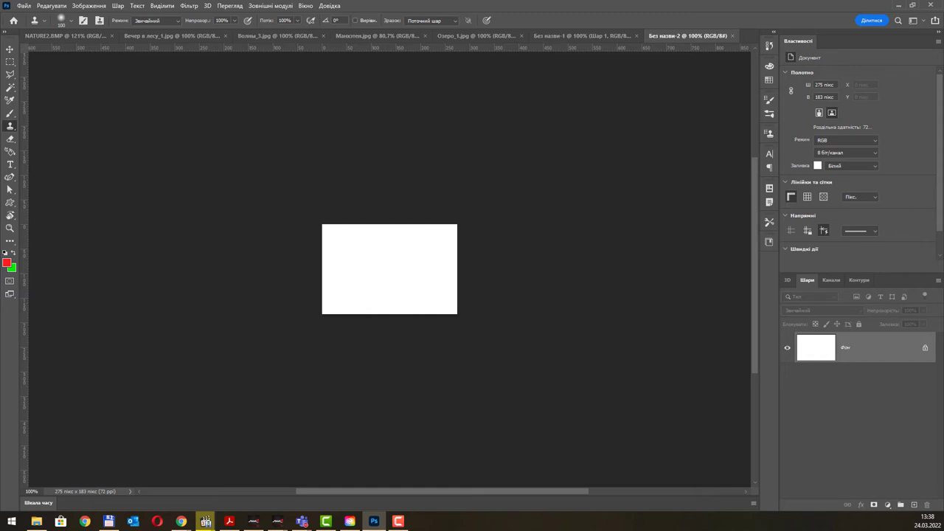
key(alt+Tab)
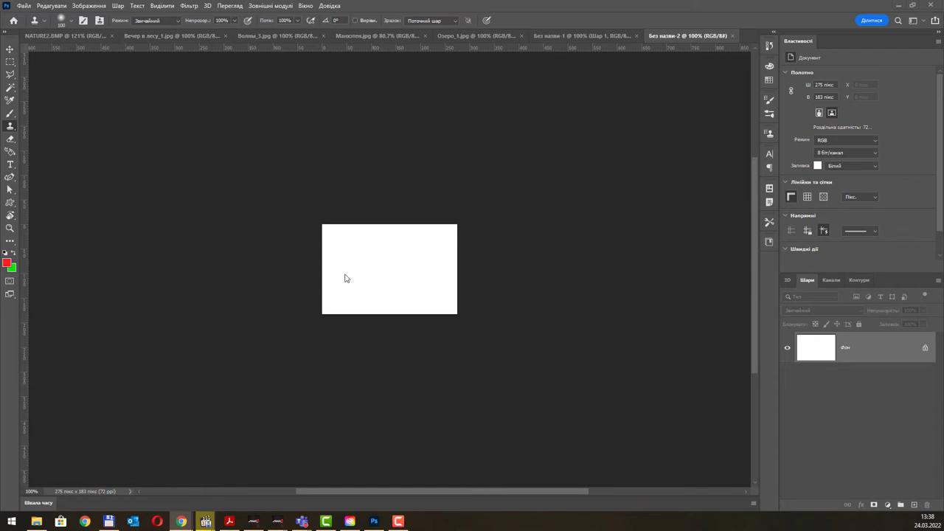
key(ctrl+v)
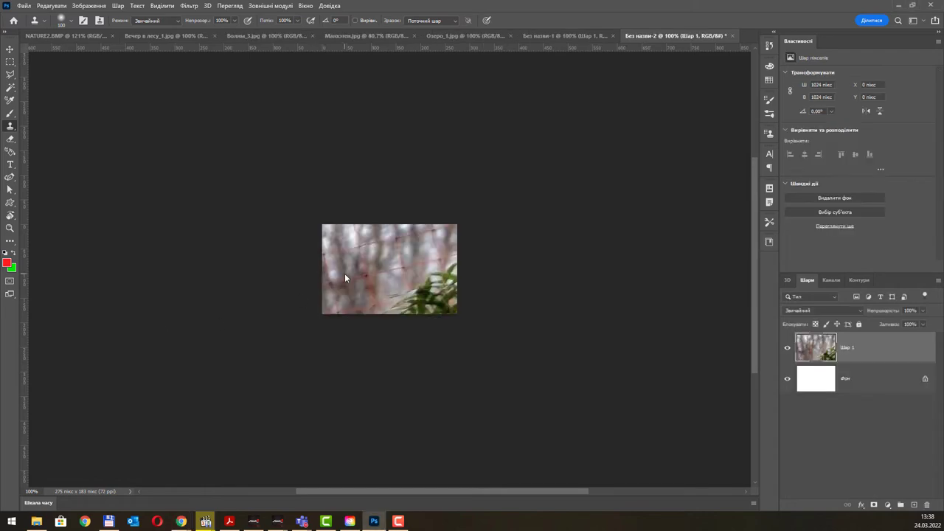
key(ctrl+w)
key(n)
Create a 1024 × 1024 px document matching the clipboard image and paste the copied male lion photo.
key(ctrl+n)
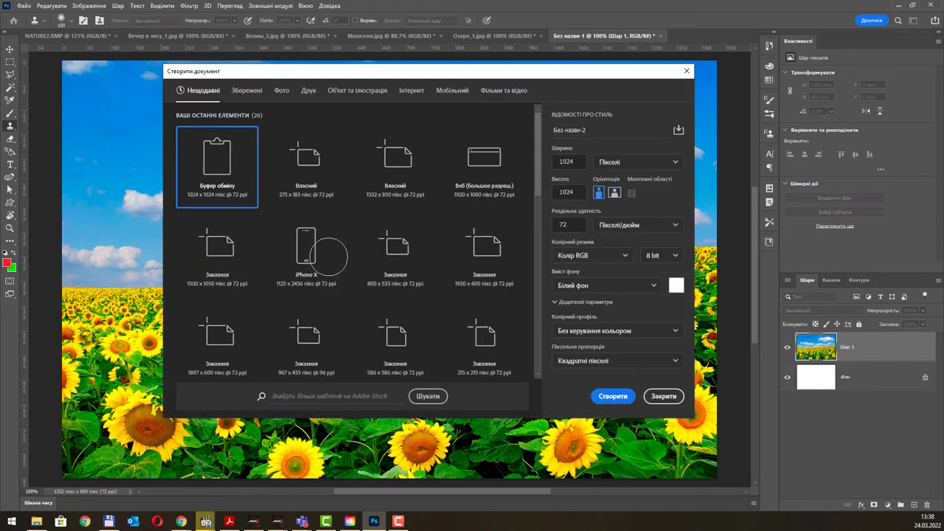
key(Return)
key(ctrl+v)
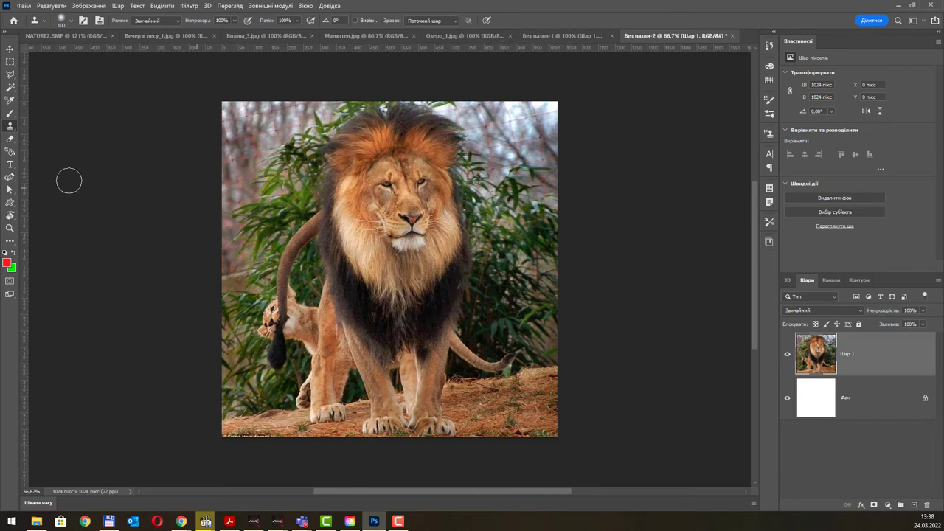
Sample the male lion's face, try cloning the lion onto the sunflower field document, and undo the stroke.
alt+click(404, 204)
click(566, 35)
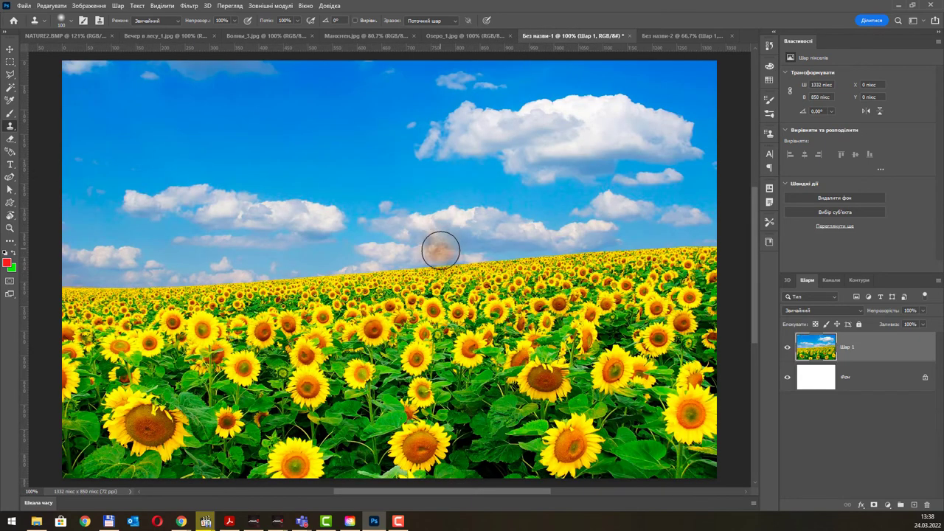
mouse_move(438, 246)
mouse_down()
mouse_move(497, 209)
mouse_move(471, 164)
mouse_move(406, 131)
mouse_move(393, 270)
mouse_move(360, 242)
mouse_move(495, 168)
mouse_move(513, 240)
mouse_move(491, 235)
mouse_move(334, 272)
mouse_move(452, 324)
mouse_move(514, 310)
mouse_move(315, 313)
mouse_move(414, 299)
mouse_move(483, 345)
mouse_move(528, 261)
mouse_move(497, 252)
mouse_move(336, 406)
mouse_move(372, 416)
mouse_move(520, 316)
mouse_move(483, 352)
mouse_move(496, 284)
mouse_move(446, 262)
mouse_move(566, 426)
mouse_move(586, 363)
mouse_up()
key(ctrl+z)
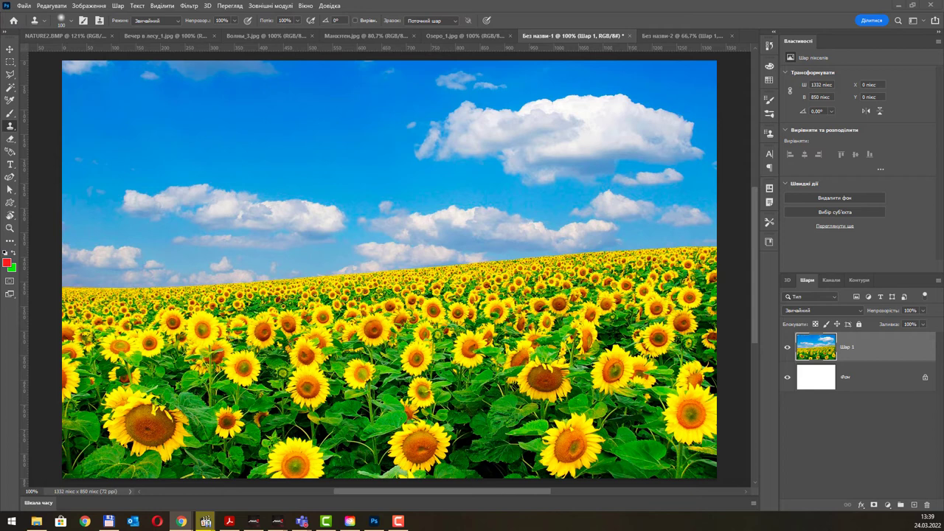
Create a 1920 × 1080 px document matching the clipboard image and paste the copied colorful nebula picture.
click(564, 13)
key(ctrl+n)
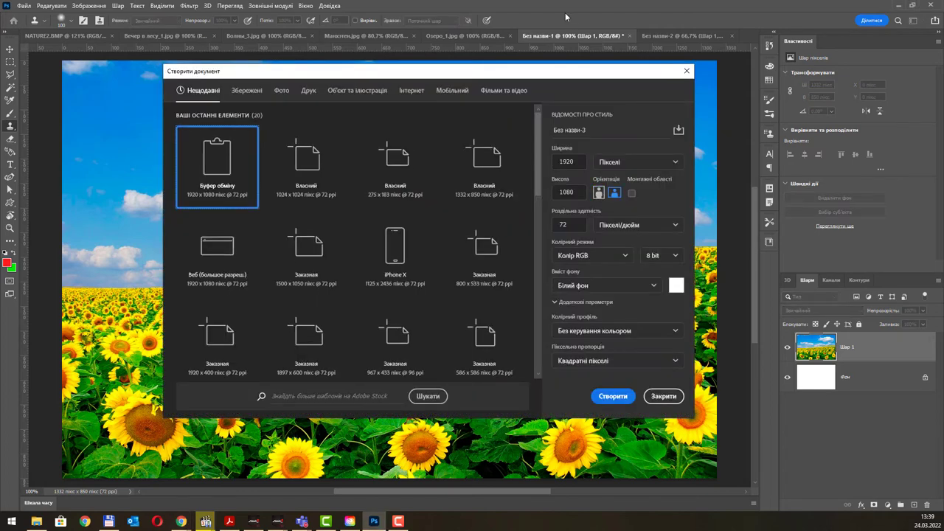
key(Return)
key(ctrl+v)
Try cloning the sampled lion onto the nebula picture, and undo the strokes.
mouse_move(365, 258)
mouse_down()
mouse_move(449, 221)
mouse_move(383, 144)
mouse_move(292, 192)
mouse_move(309, 243)
mouse_move(387, 298)
mouse_move(451, 272)
mouse_up()
mouse_move(324, 273)
mouse_down()
mouse_move(372, 302)
mouse_move(363, 297)
mouse_move(410, 297)
mouse_move(381, 369)
mouse_move(356, 346)
mouse_move(404, 362)
mouse_move(429, 342)
mouse_move(457, 360)
mouse_move(474, 300)
mouse_move(540, 367)
mouse_up()
key(ctrl+z)
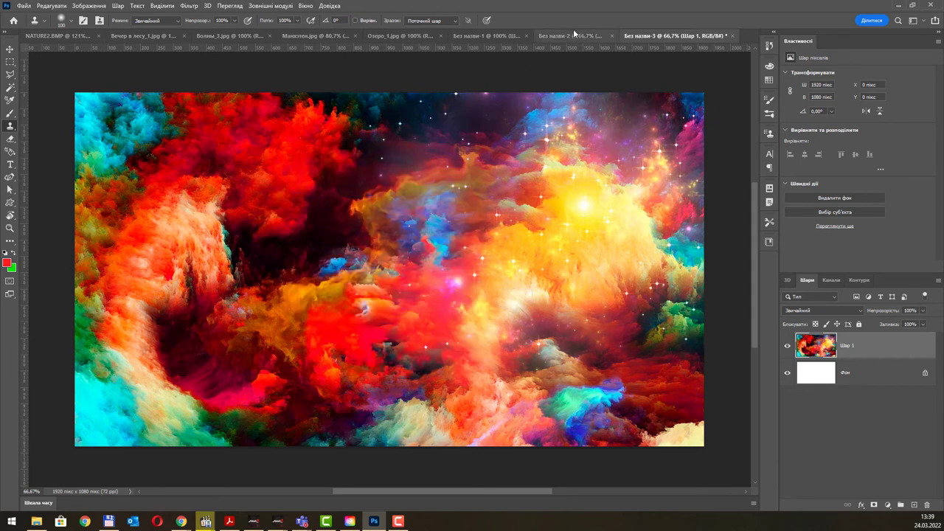
Switch to the male lion document and expand the toolbox to two columns.
click(569, 35)
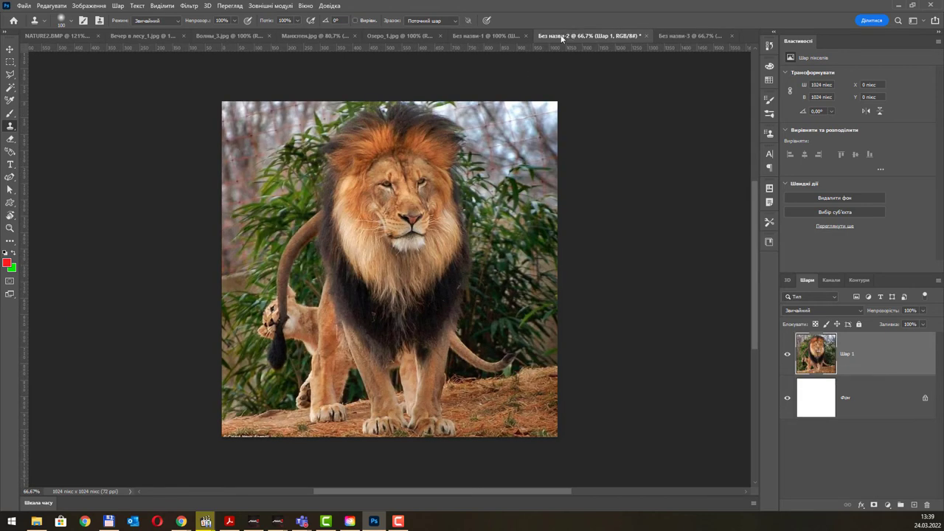
click(10, 115)
right_click(10, 114)
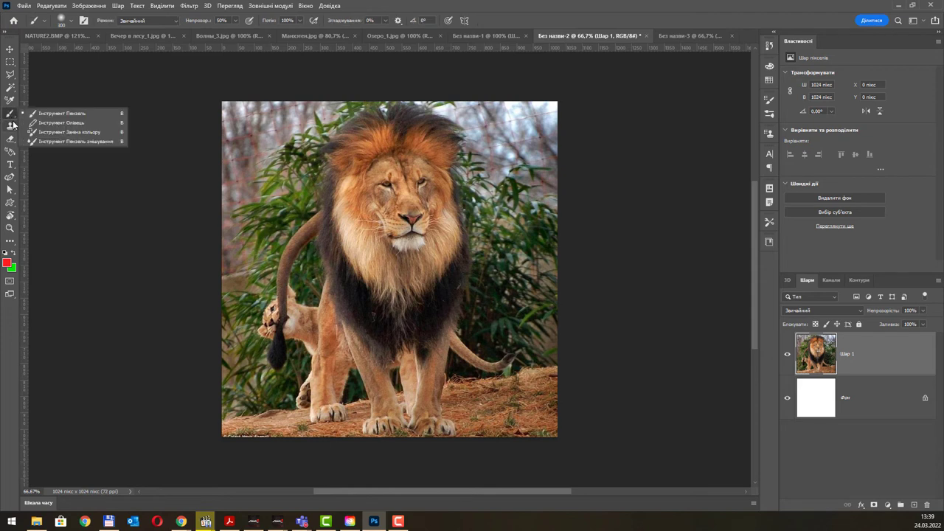
click(10, 103)
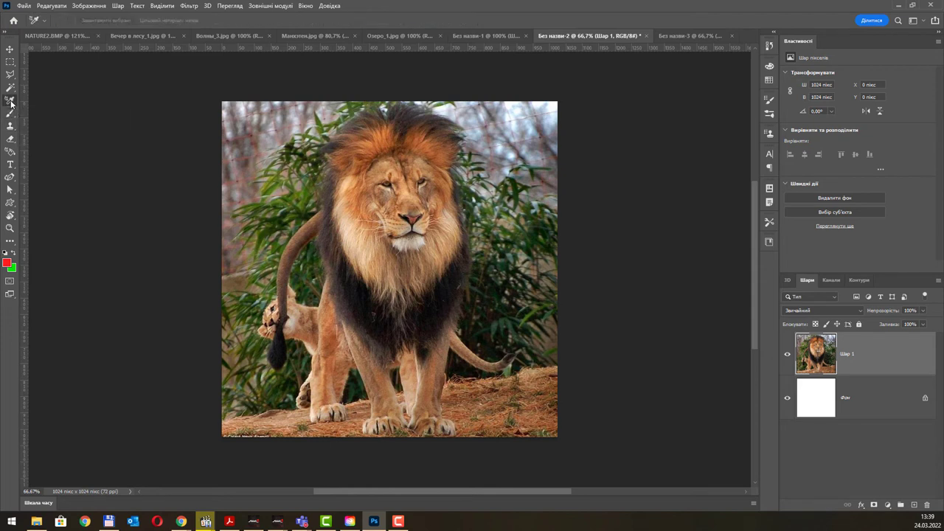
click(15, 39)
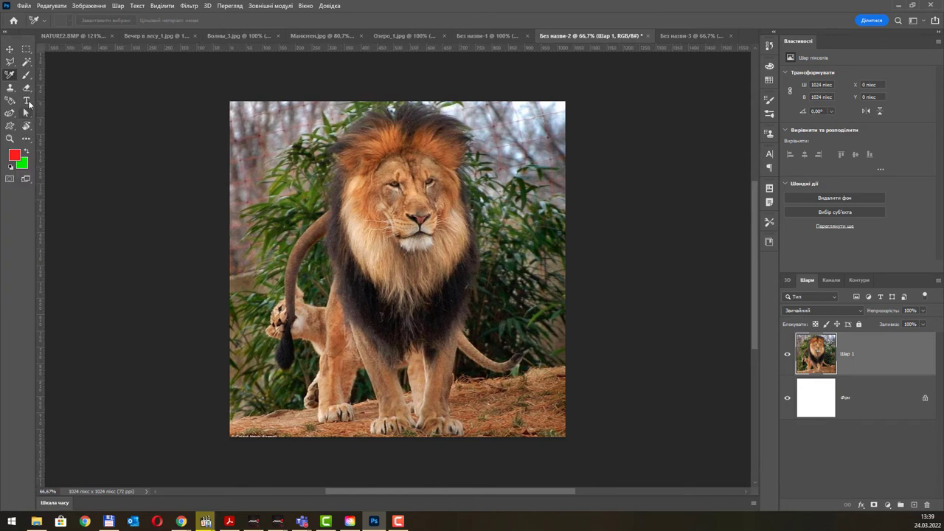
Look through the brush, eraser and stamp tool groups, and activate the Patch tool from the additional tools.
click(28, 75)
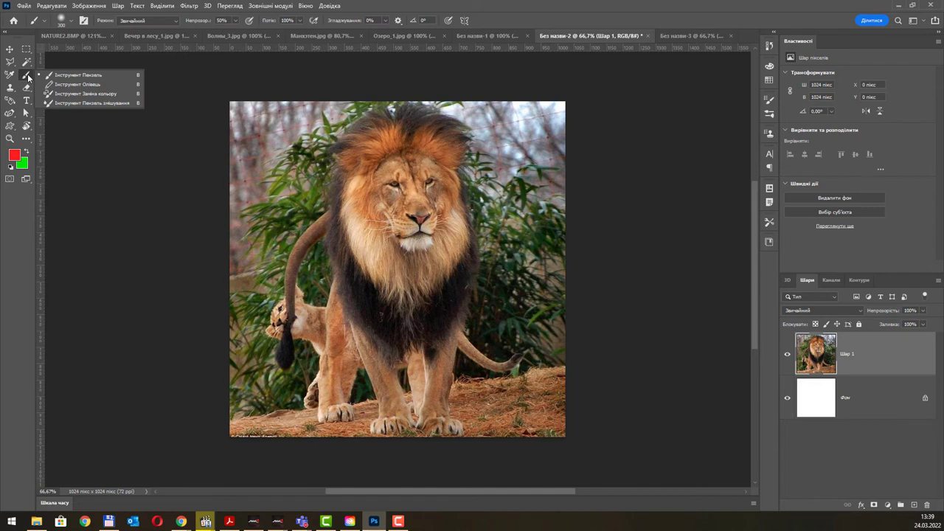
click(28, 90)
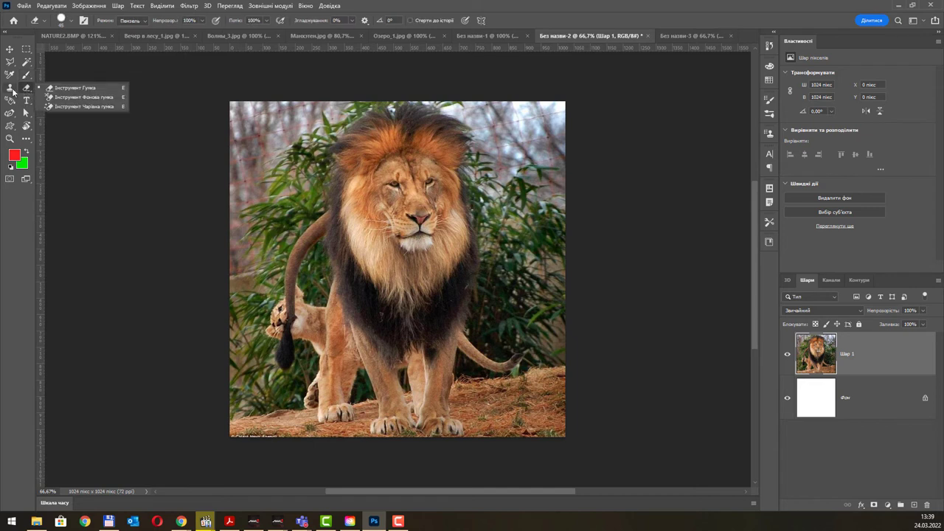
click(12, 90)
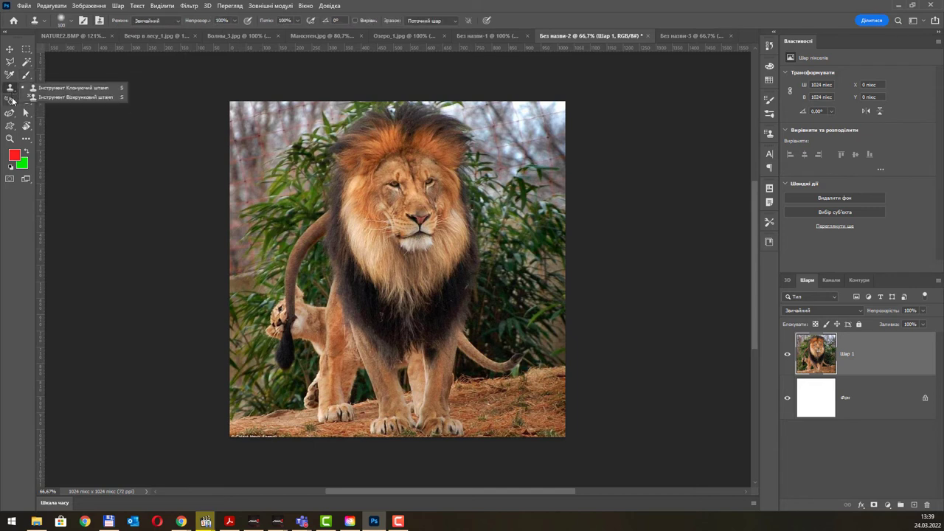
click(27, 139)
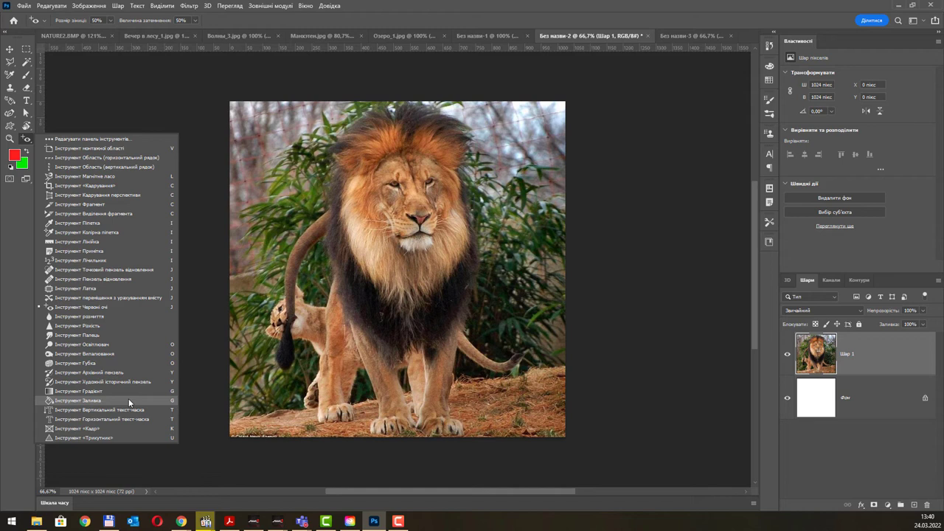
click(121, 289)
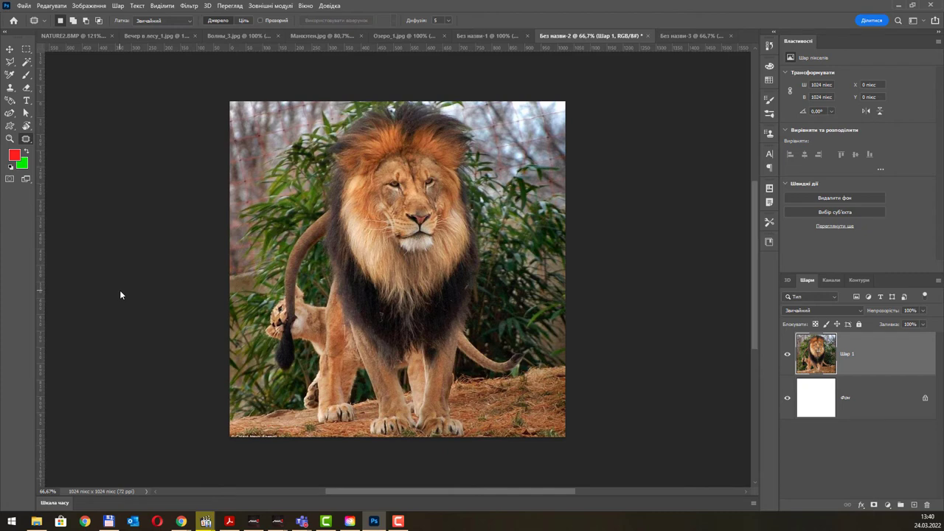
Switch to the sunflower field document and paste the copied street photo of two women into it.
click(507, 36)
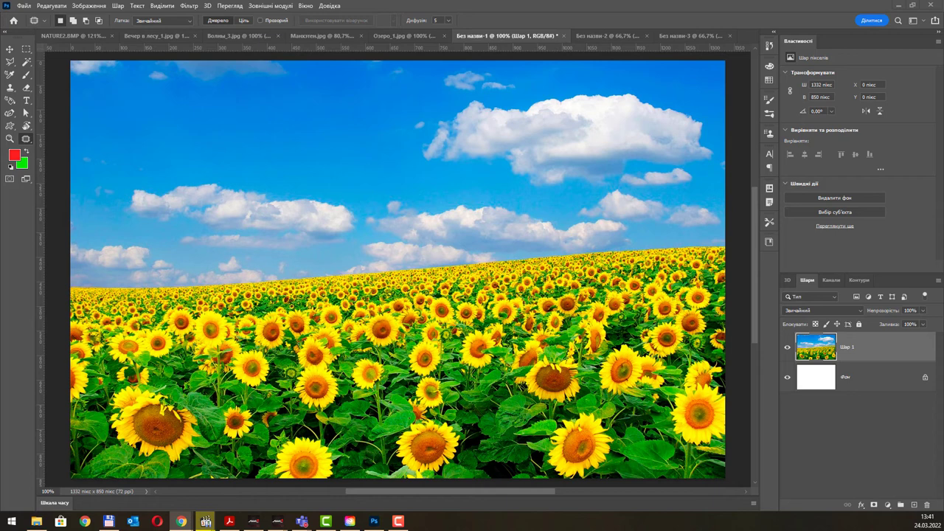
click(330, 233)
key(ctrl+v)
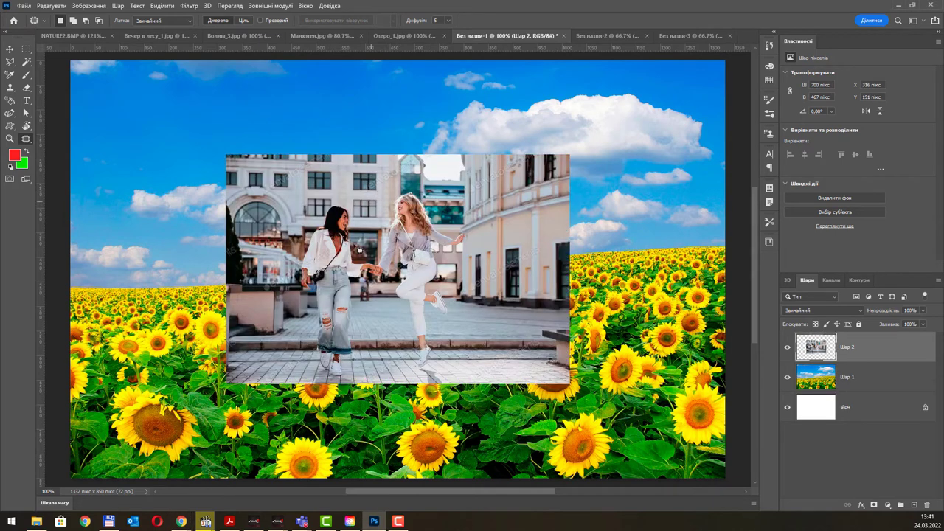
Outline the blonde woman with the Patch tool, try patching her from a nearby area, and undo that patch.
scroll(453, 236, up, 3)
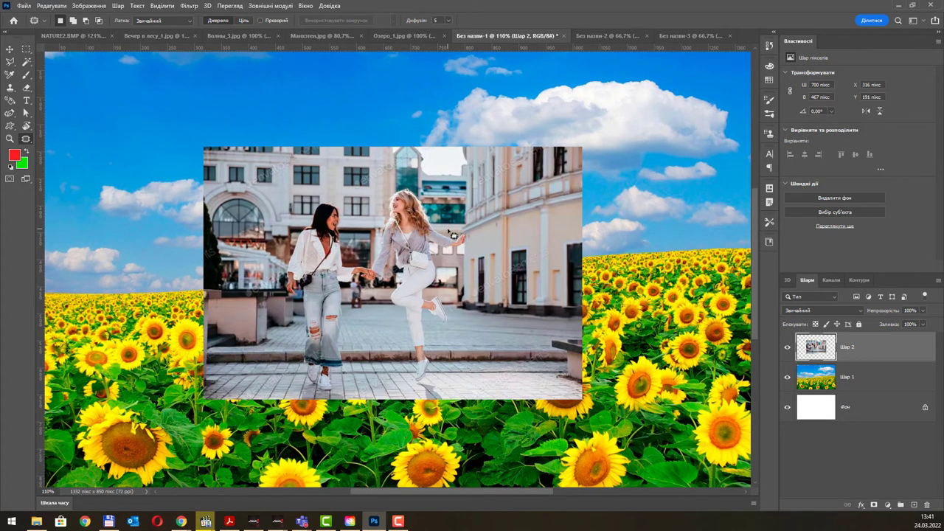
scroll(448, 234, down, 1)
mouse_move(391, 231)
mouse_down()
mouse_move(382, 280)
mouse_move(366, 283)
mouse_move(370, 291)
mouse_move(398, 280)
mouse_move(400, 264)
mouse_move(409, 277)
mouse_move(391, 316)
mouse_move(411, 341)
mouse_move(415, 387)
mouse_move(439, 368)
mouse_move(429, 319)
mouse_move(451, 317)
mouse_move(433, 292)
mouse_move(440, 247)
mouse_move(458, 258)
mouse_move(472, 245)
mouse_move(472, 234)
mouse_move(439, 228)
mouse_move(398, 194)
mouse_up()
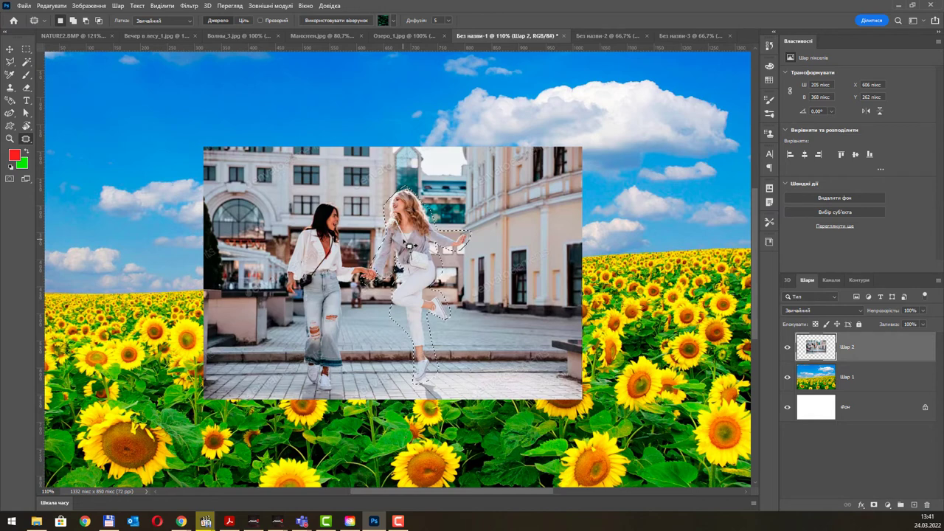
drag(411, 255, 434, 243)
key(ctrl+z)
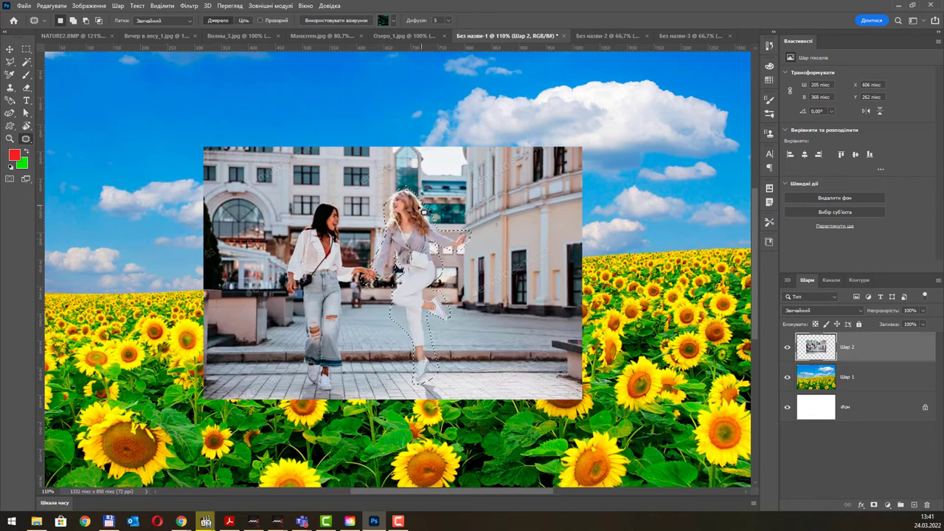
Set the patch mode to Destination, copy the blonde woman onto the building wall and the surrounding landscape, and undo the copies.
click(244, 21)
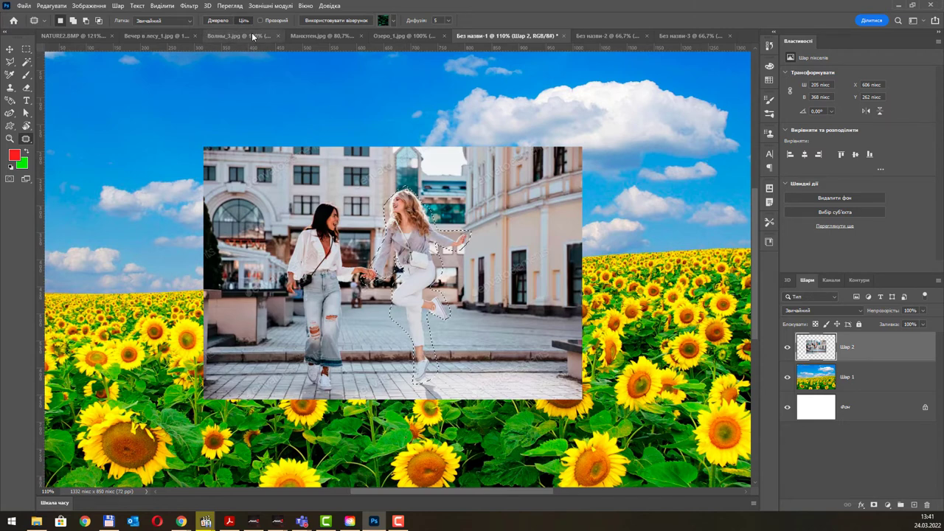
drag(426, 251, 639, 333)
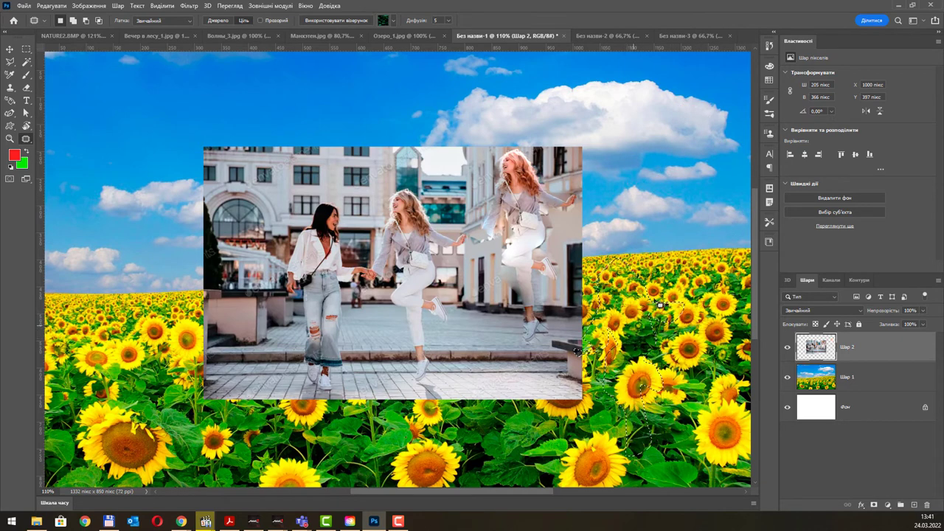
key(ctrl+z)
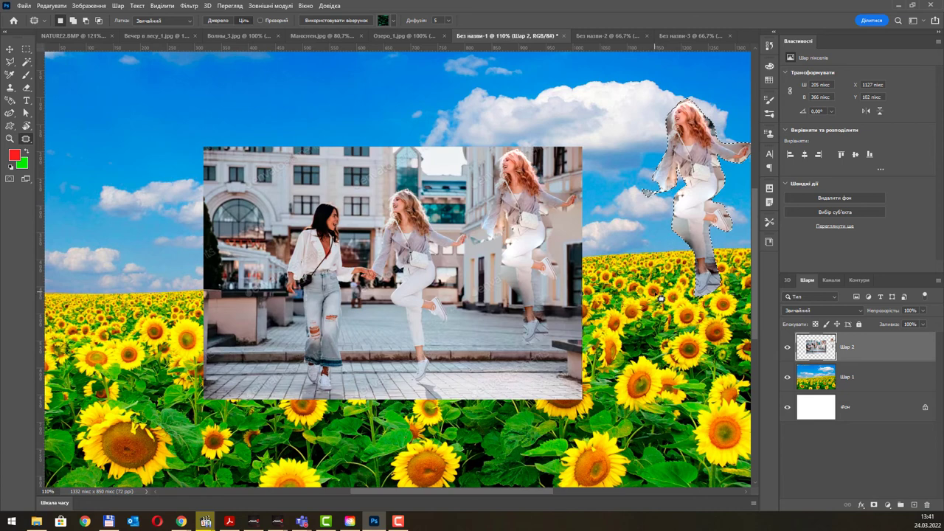
key(ctrl+z)
key(ctrl+z)
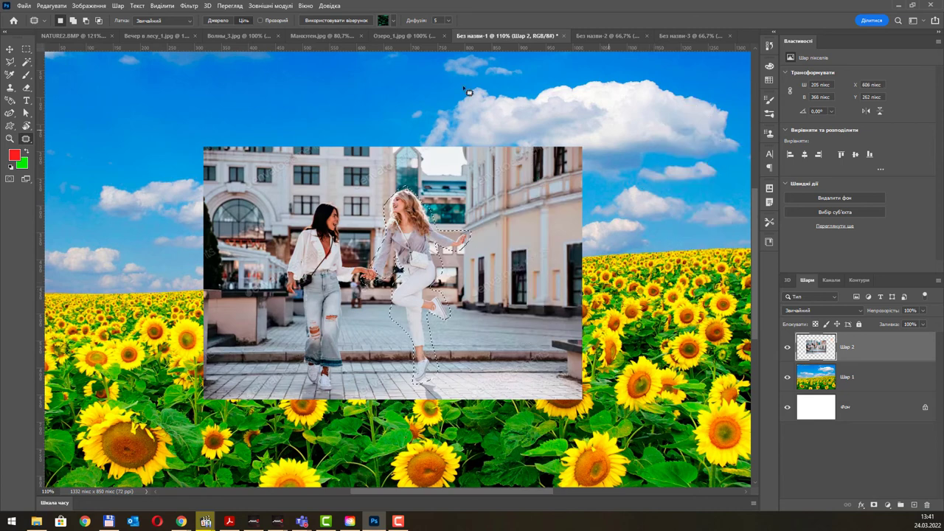
Set the patch mode to Source, cover the blonde woman with the building wall, and undo the patch back to her selection.
click(217, 22)
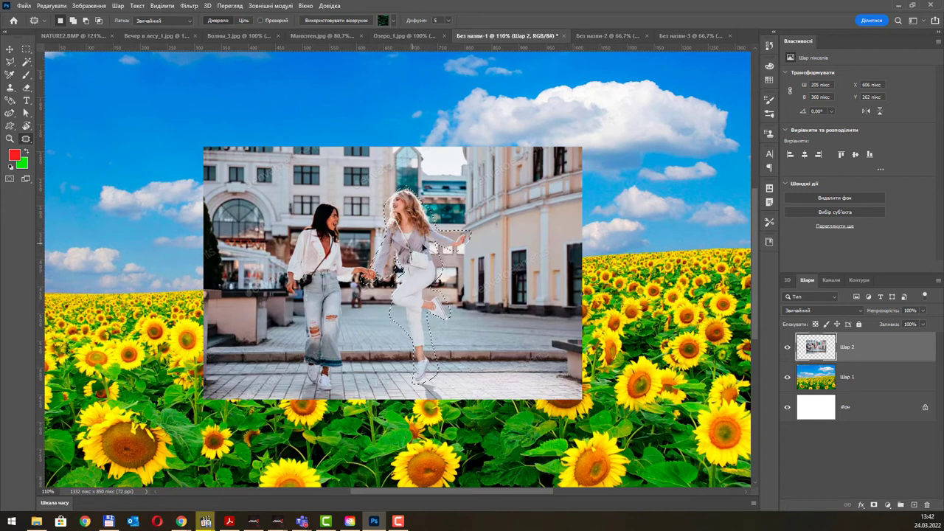
drag(419, 251, 516, 226)
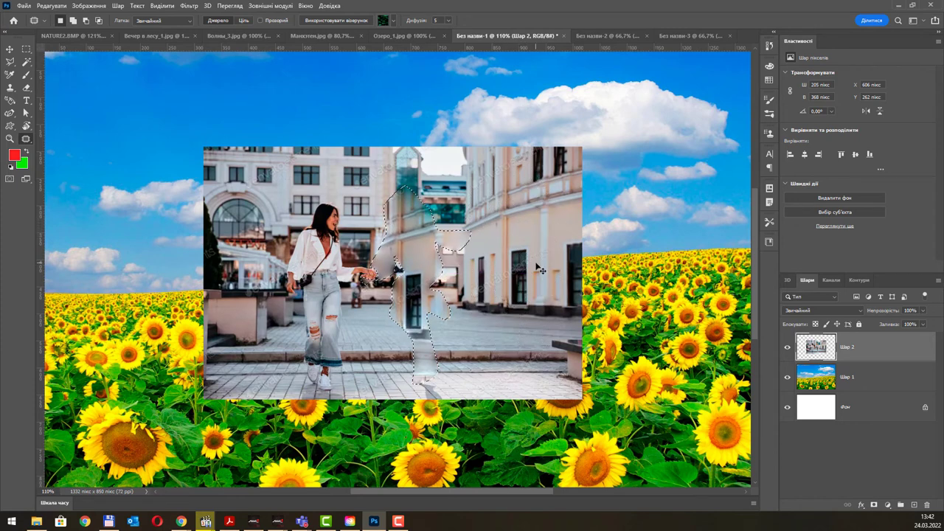
key(ctrl+d)
mouse_move(399, 226)
mouse_down()
mouse_move(435, 306)
mouse_move(421, 216)
mouse_move(436, 295)
mouse_up()
key(ctrl+z)
key(ctrl+z)
key(ctrl+z)
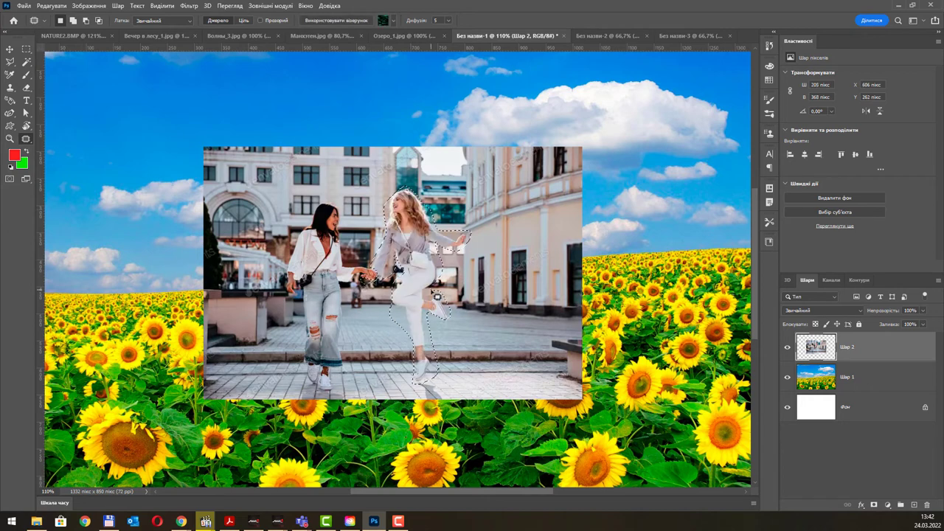
Outline the dark-haired woman, patch her with the background beside her, undo the patch, and clear the selection.
mouse_move(357, 213)
mouse_down()
mouse_move(334, 207)
mouse_move(319, 219)
mouse_move(288, 281)
mouse_move(317, 395)
mouse_move(344, 387)
mouse_move(347, 288)
mouse_move(384, 284)
mouse_move(356, 265)
mouse_move(356, 214)
mouse_up()
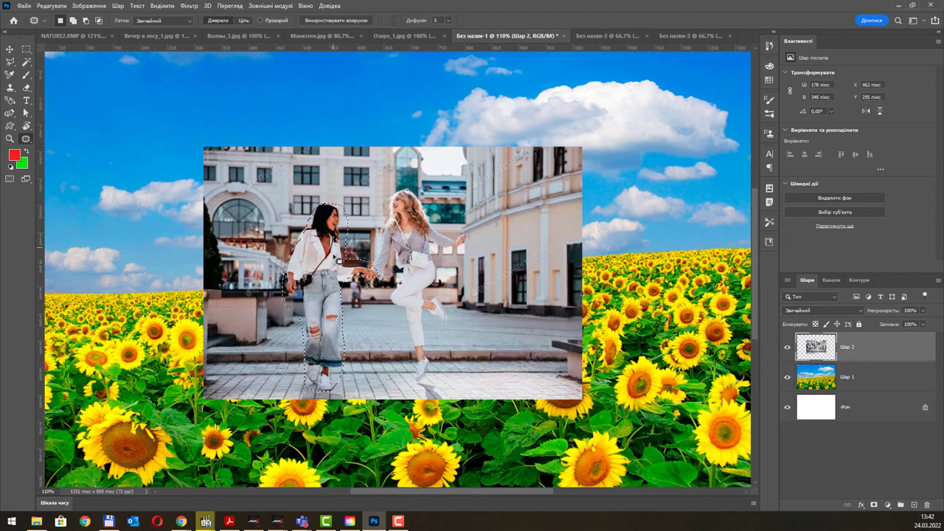
drag(335, 257, 252, 239)
key(ctrl+d)
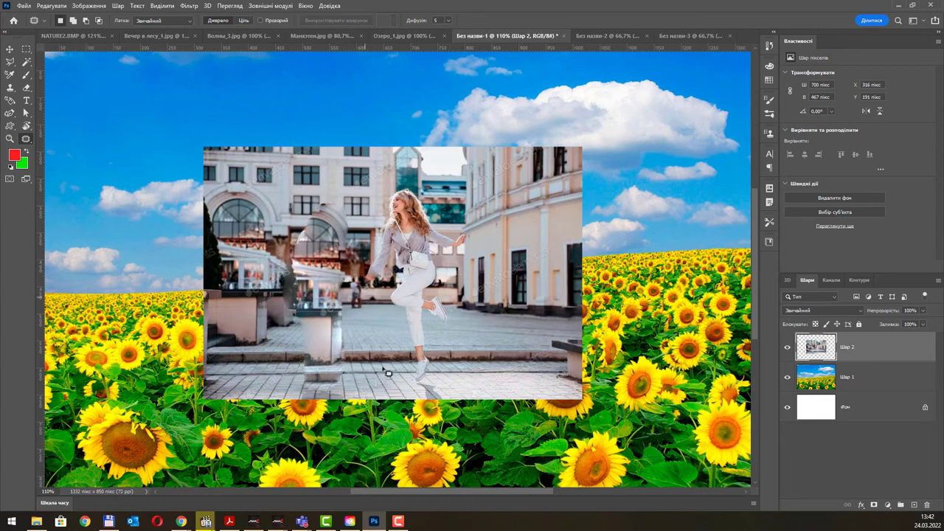
key(ctrl+z)
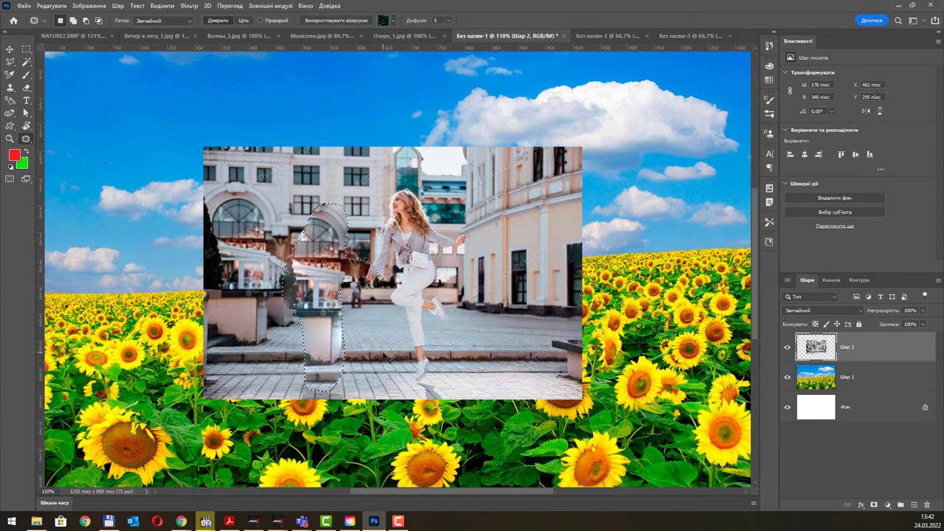
key(ctrl+z)
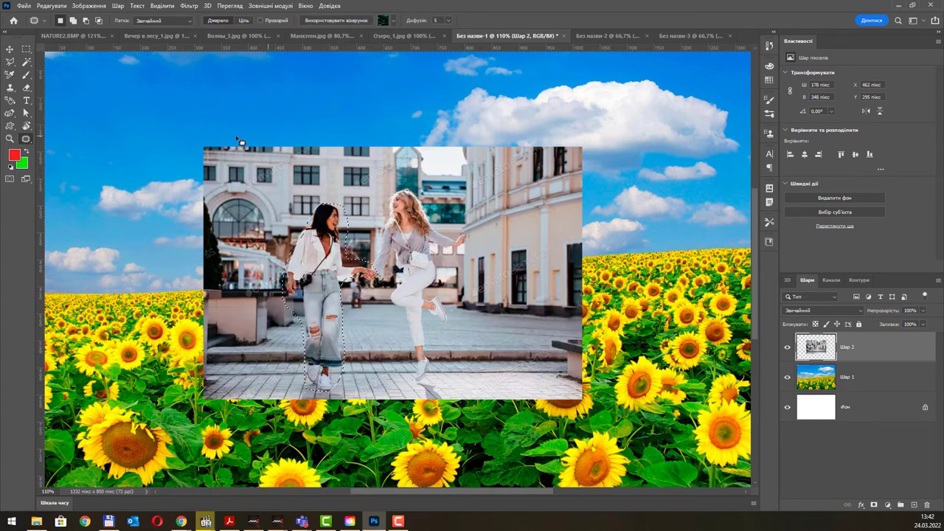
key(ctrl+d)
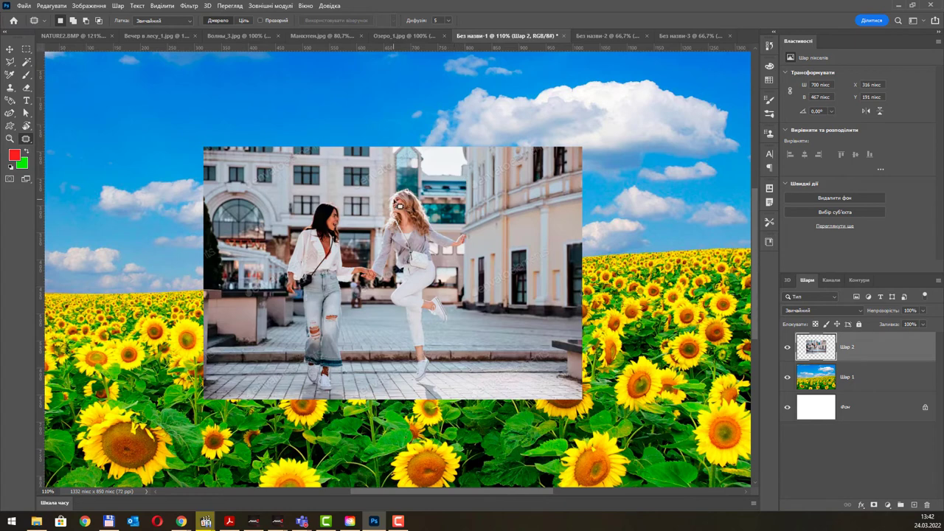
Try painting over the blonde woman with the Healing Brush and undo the strokes.
click(27, 140)
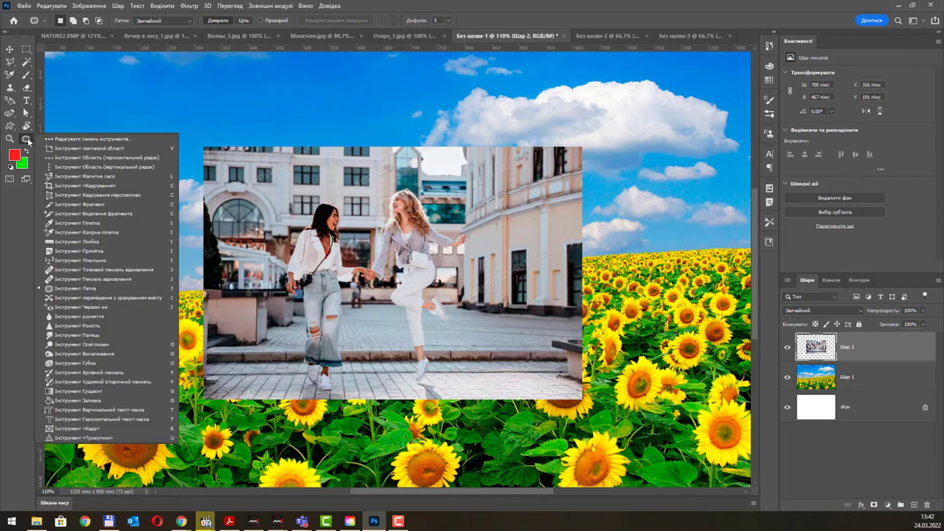
click(120, 280)
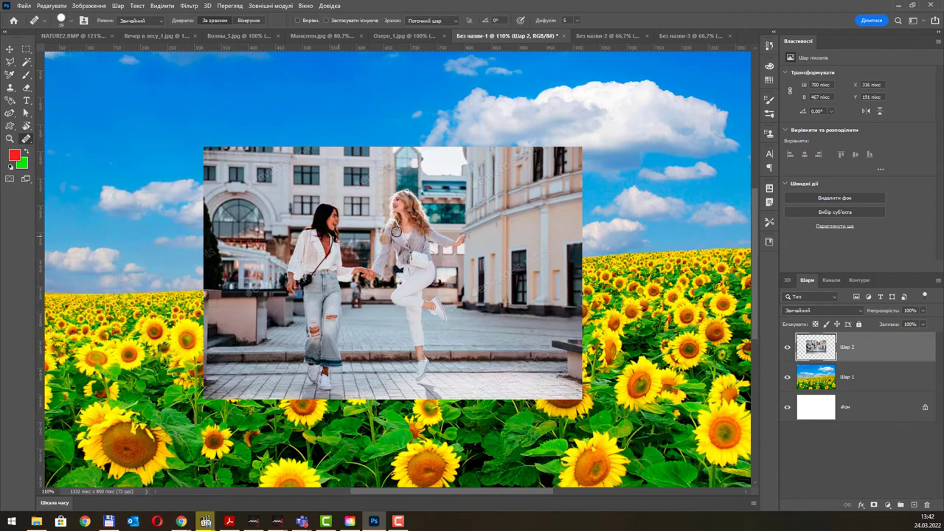
mouse_move(411, 212)
mouse_down()
mouse_move(407, 190)
mouse_move(409, 233)
mouse_up()
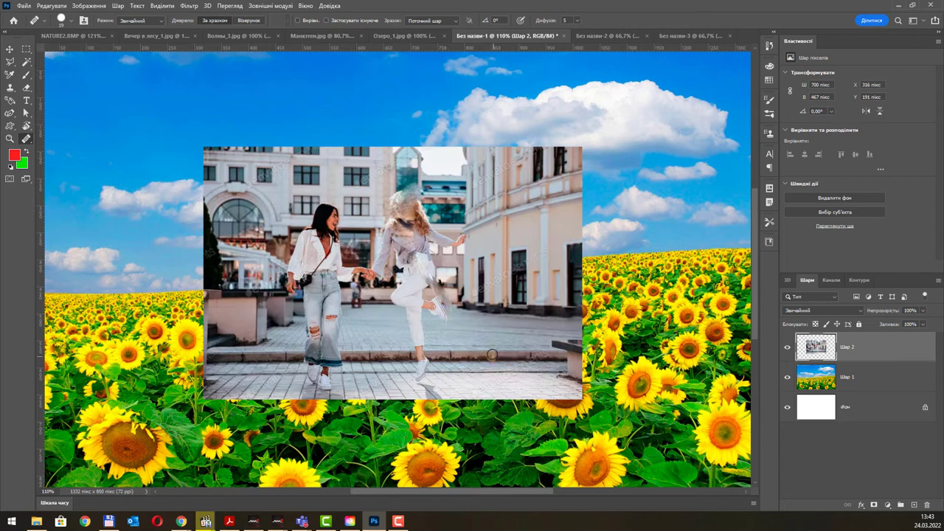
key(ctrl+z)
Switch to the Spot Healing Brush tool.
right_click(26, 140)
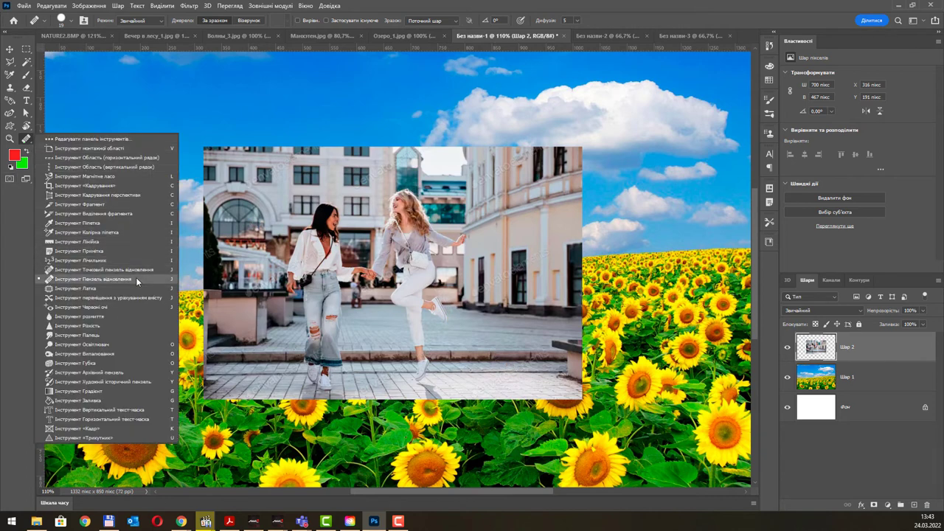
key(y)
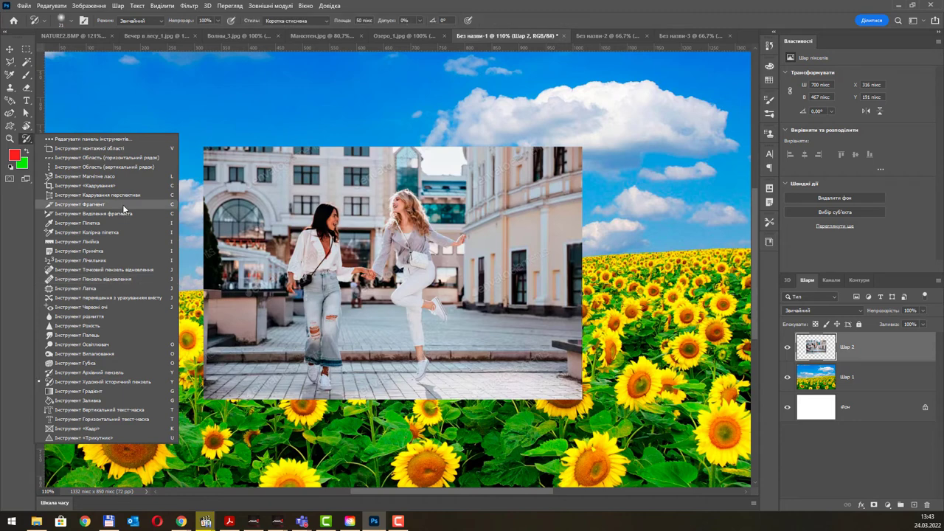
click(136, 271)
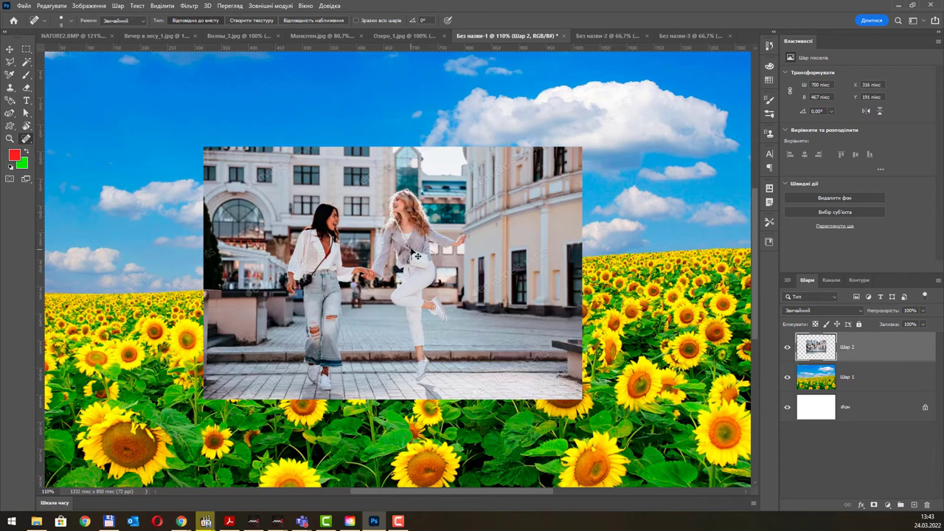
right_click(26, 140)
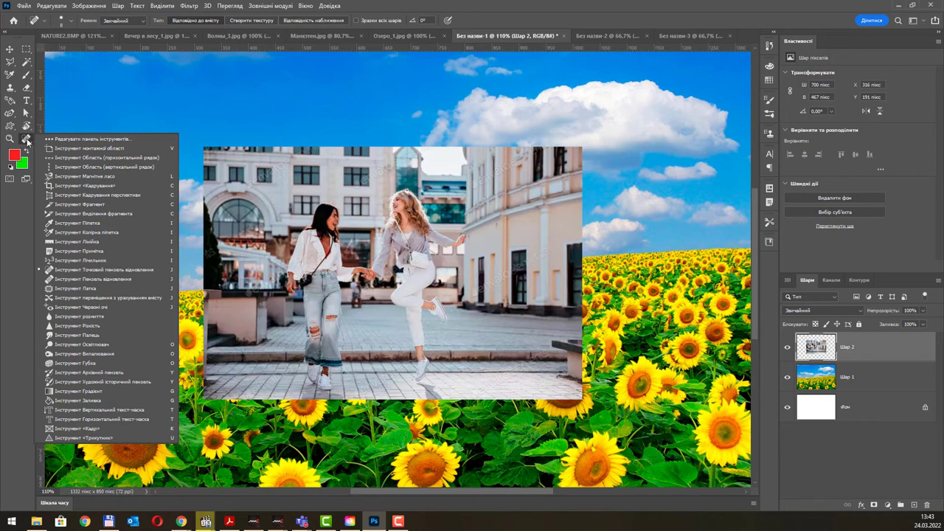
click(138, 270)
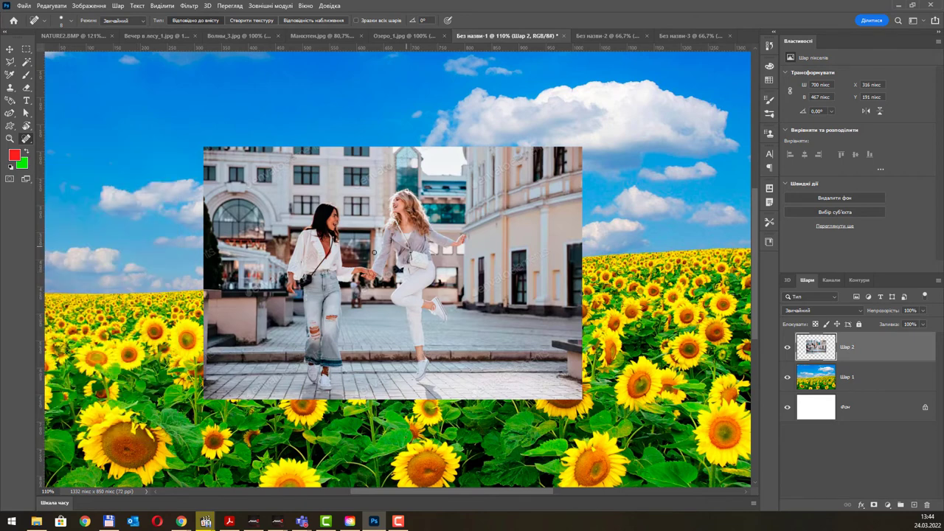
Enlarge the Spot Healing Brush to 25 px, paint over the whole blonde woman to try removing her, and undo the result.
key(bracketright)
key(bracketright)
key(bracketright)
key(bracketright)
key(bracketright)
mouse_move(378, 273)
mouse_down()
mouse_move(402, 195)
mouse_move(433, 240)
mouse_move(463, 241)
mouse_move(416, 243)
mouse_move(404, 216)
mouse_move(402, 236)
mouse_up()
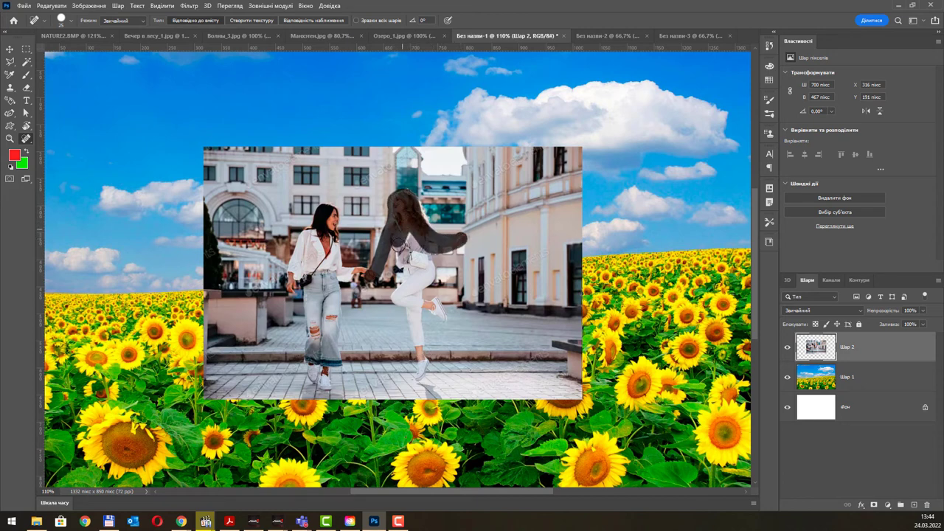
mouse_move(403, 254)
mouse_down()
mouse_move(427, 277)
mouse_move(425, 256)
mouse_move(417, 286)
mouse_move(398, 268)
mouse_move(405, 285)
mouse_move(419, 274)
mouse_move(398, 297)
mouse_move(412, 290)
mouse_move(399, 296)
mouse_move(418, 296)
mouse_move(440, 317)
mouse_move(433, 304)
mouse_move(414, 320)
mouse_move(413, 310)
mouse_move(421, 371)
mouse_up()
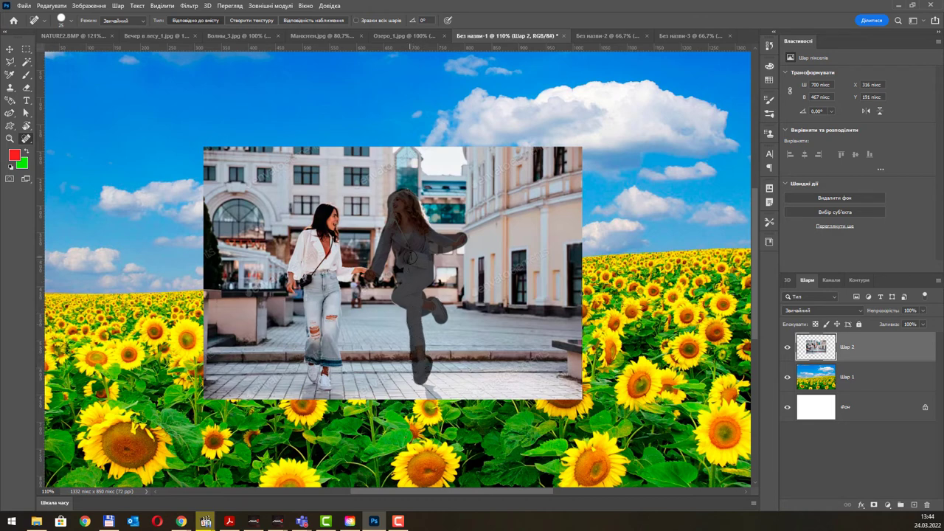
drag(411, 255, 413, 253)
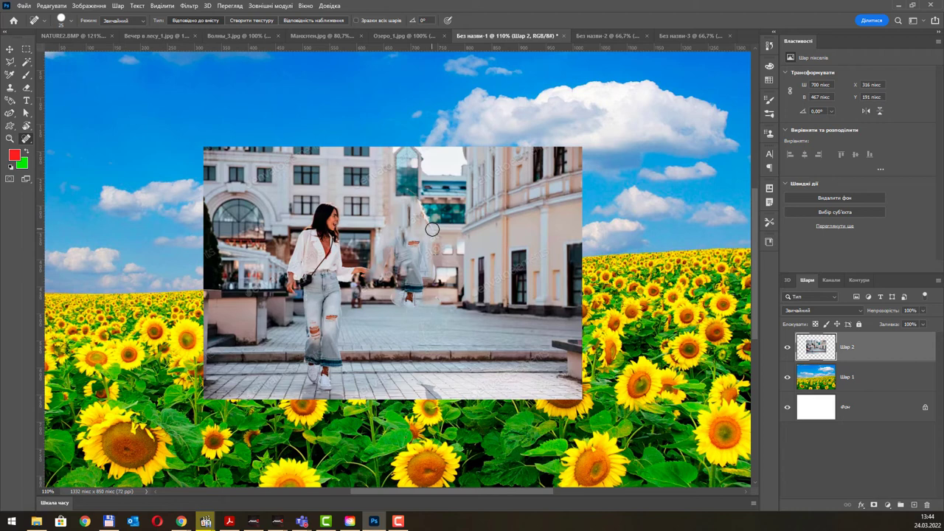
key(ctrl+z)
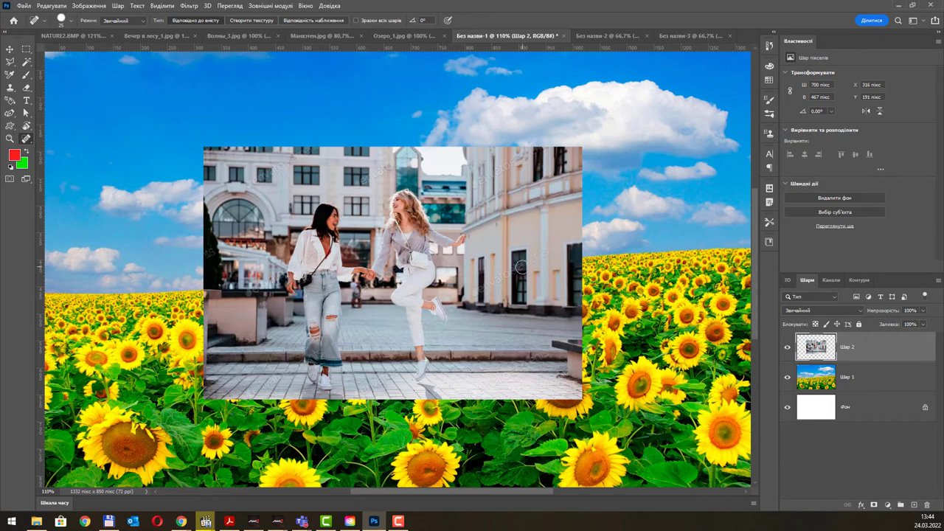
Remove the watermark lettering from the beige building wall between the windows with a smaller Spot Healing Brush.
scroll(546, 251, up, 6)
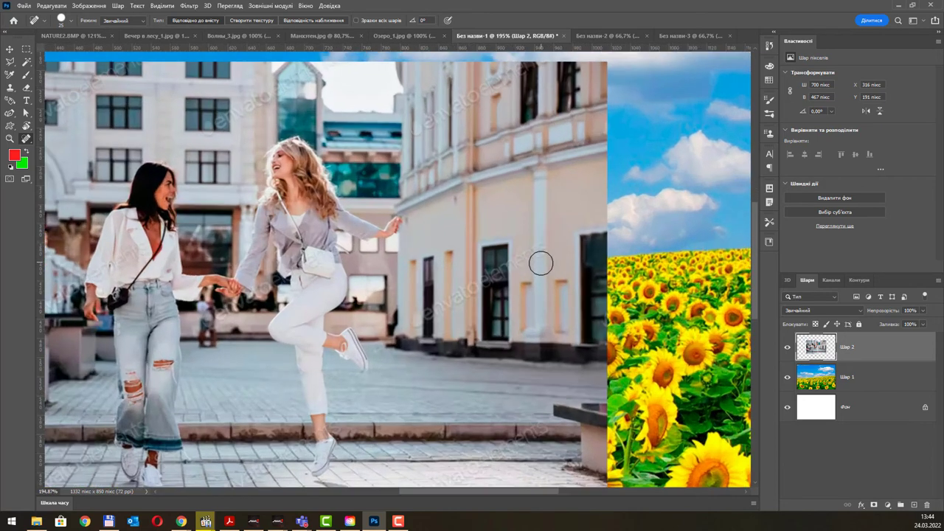
key(bracketleft)
key(bracketleft)
key(bracketleft)
key(bracketleft)
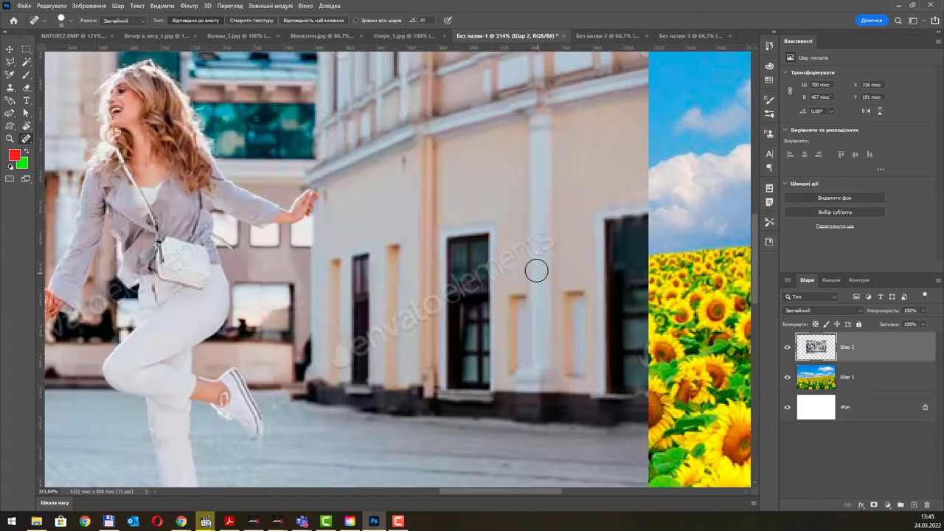
mouse_move(540, 237)
mouse_down()
mouse_move(539, 266)
mouse_move(537, 235)
mouse_move(549, 246)
mouse_move(541, 243)
mouse_move(540, 271)
mouse_move(500, 274)
mouse_up()
mouse_move(431, 295)
mouse_down()
mouse_move(431, 329)
mouse_move(416, 340)
mouse_up()
drag(380, 322, 376, 361)
drag(372, 329, 371, 364)
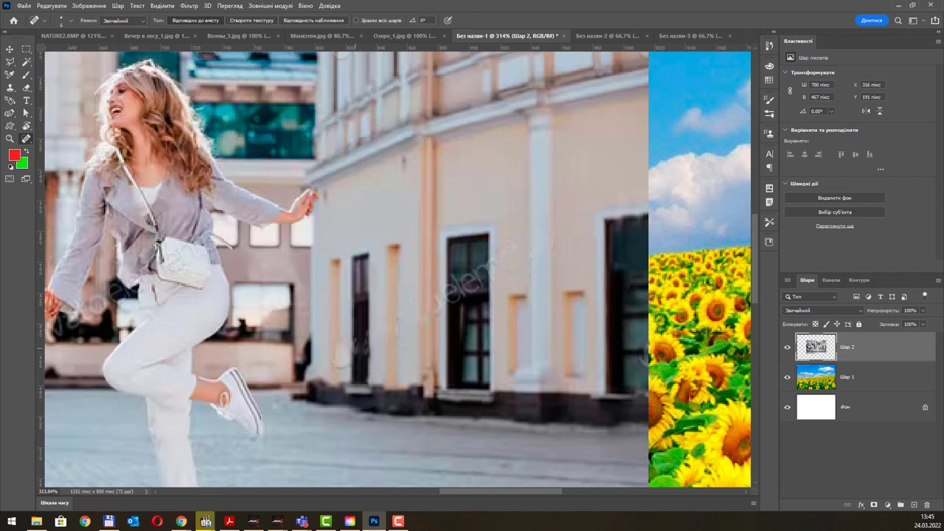
Paint out the remaining watermark traces around the narrow window and over the middle window of the beige building.
mouse_move(365, 329)
mouse_down()
mouse_move(365, 367)
mouse_move(336, 373)
mouse_up()
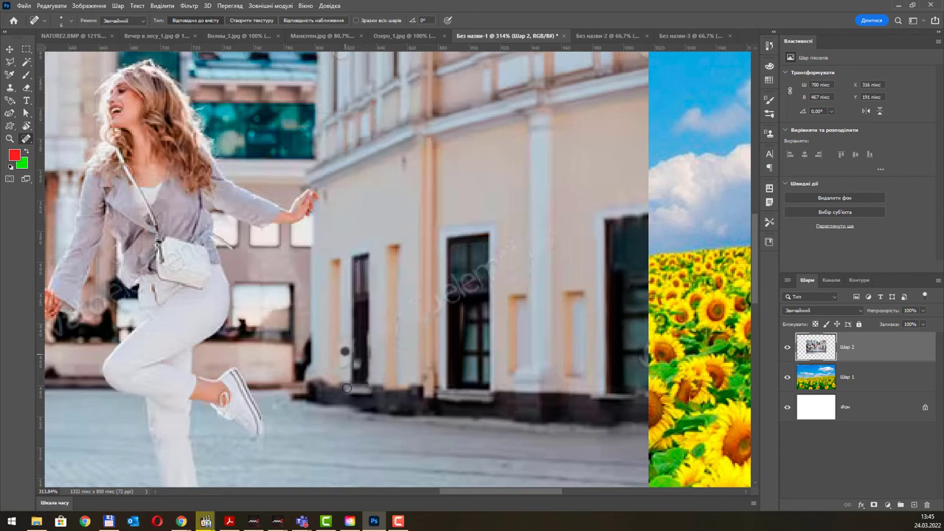
mouse_move(452, 280)
mouse_down()
mouse_move(452, 316)
mouse_move(459, 277)
mouse_move(471, 272)
mouse_move(475, 284)
mouse_move(476, 269)
mouse_move(483, 303)
mouse_up()
mouse_move(488, 266)
mouse_down()
mouse_move(493, 300)
mouse_move(473, 348)
mouse_up()
scroll(568, 314, down, 3)
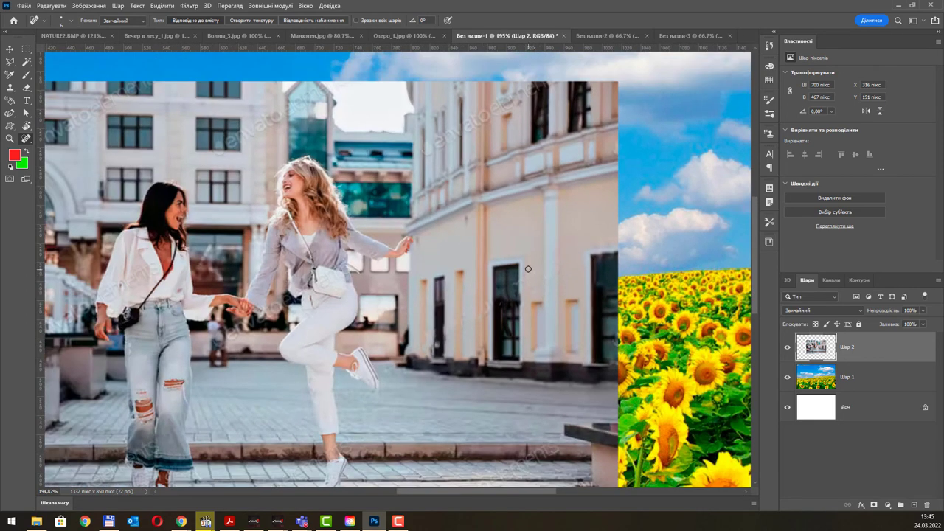
drag(528, 270, 528, 291)
scroll(434, 283, down, 2)
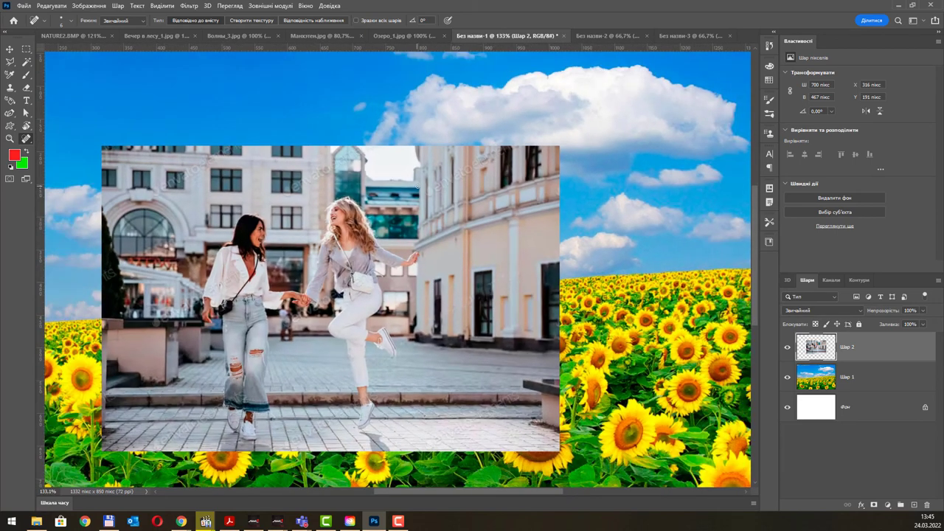
scroll(308, 171, up, 2)
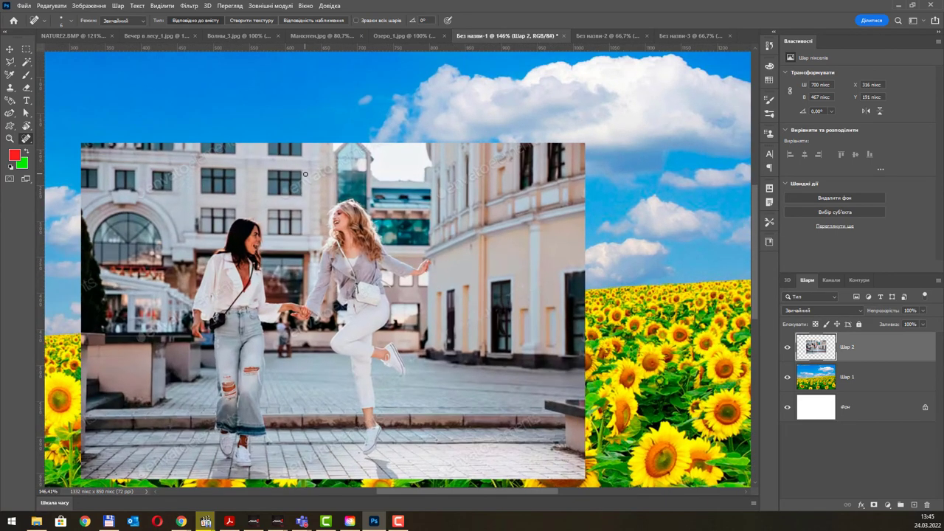
scroll(305, 174, down, 4)
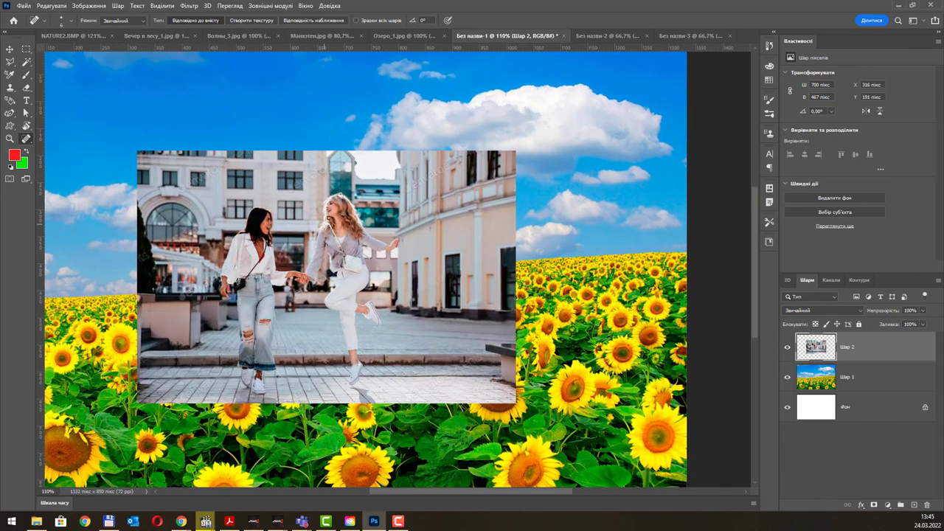
drag(337, 208, 393, 213)
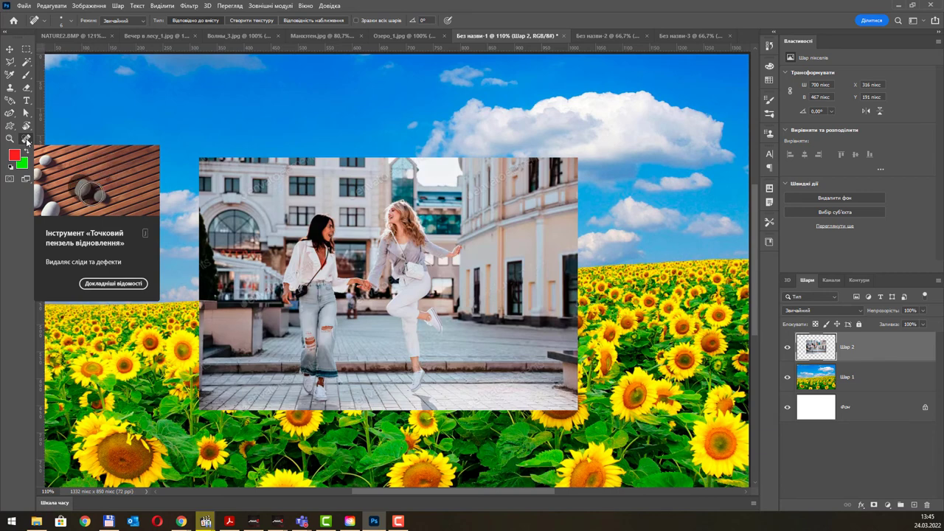
Sample the dark-haired woman with the Healing Brush, try painting her outside the photo on layer Шар 2, and undo the copy.
click(27, 140)
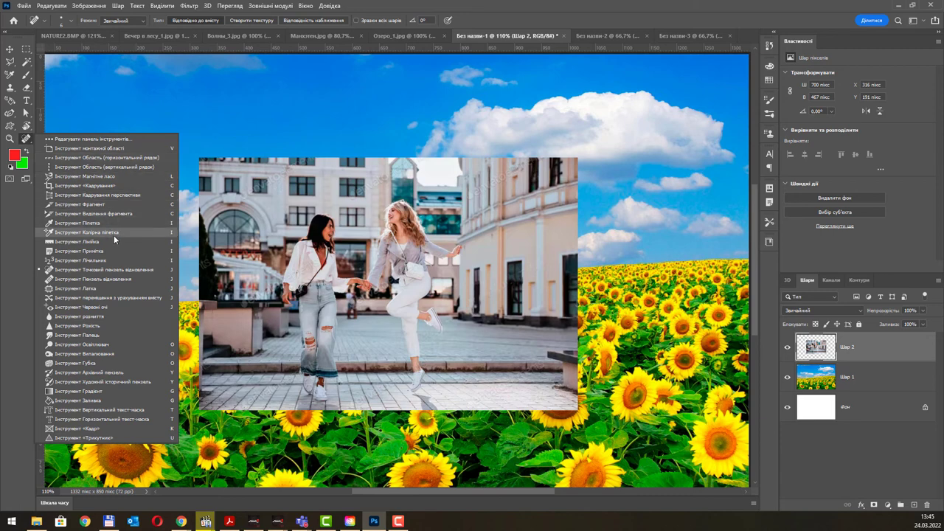
click(115, 279)
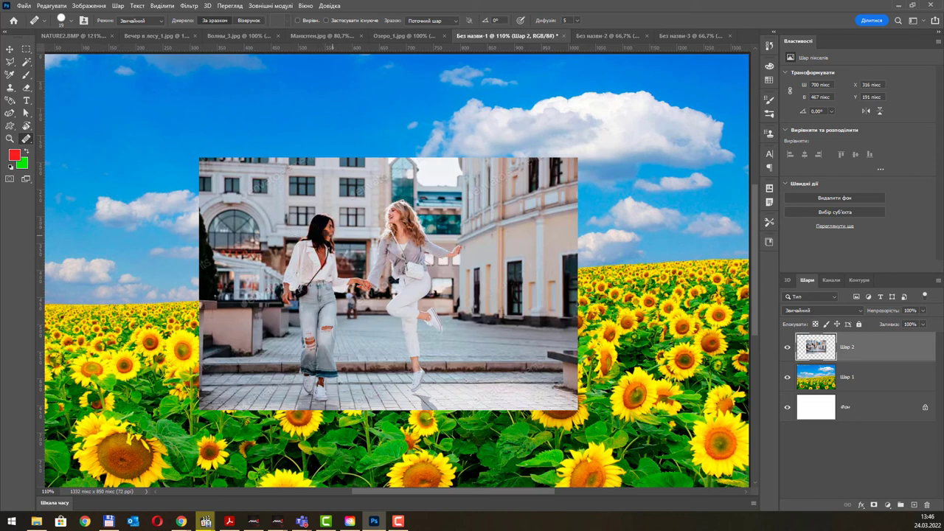
mouse_move(120, 201)
mouse_down()
mouse_move(148, 217)
mouse_move(92, 243)
mouse_move(127, 264)
mouse_move(135, 234)
mouse_move(95, 278)
mouse_move(104, 292)
mouse_move(132, 288)
mouse_move(116, 298)
mouse_move(90, 272)
mouse_move(107, 285)
mouse_move(129, 281)
mouse_move(139, 308)
mouse_move(138, 316)
mouse_move(110, 301)
mouse_move(108, 325)
mouse_move(115, 308)
mouse_move(133, 320)
mouse_move(122, 374)
mouse_move(109, 347)
mouse_move(101, 368)
mouse_move(114, 339)
mouse_up()
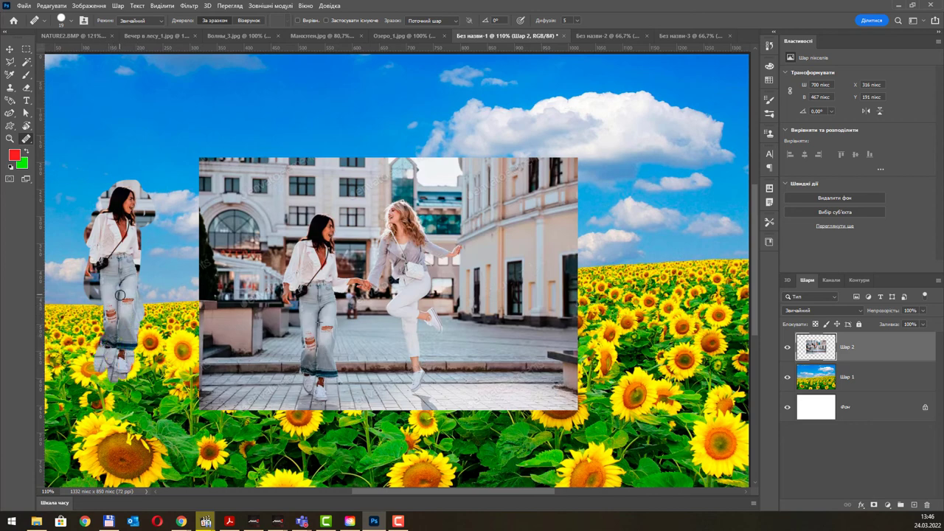
drag(120, 295, 119, 296)
key(ctrl+z)
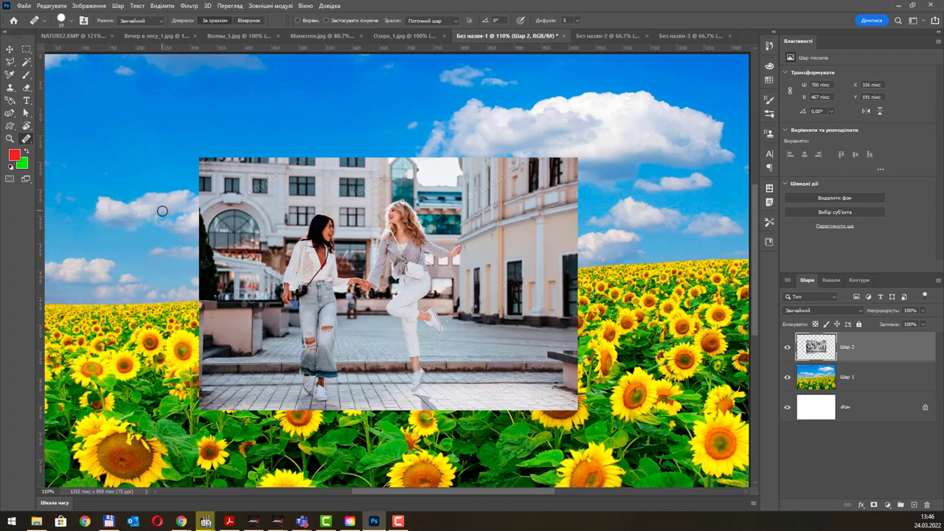
Paint the sampled dark-haired woman with a larger Healing Brush onto layer Шар 1, over the sky and sunflowers left of the photo.
click(822, 382)
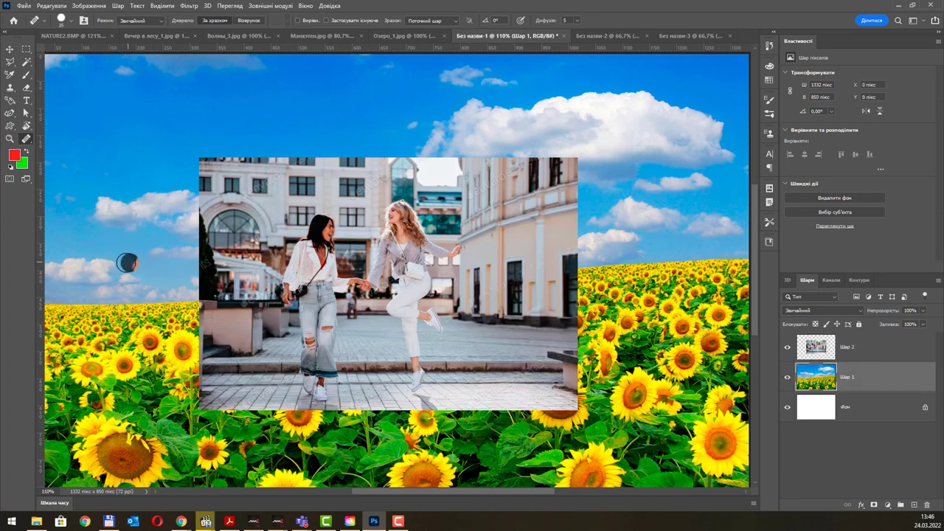
mouse_move(126, 259)
mouse_down()
mouse_move(157, 248)
mouse_move(103, 345)
mouse_move(136, 319)
mouse_move(126, 341)
mouse_move(115, 292)
mouse_move(105, 306)
mouse_move(107, 300)
mouse_move(105, 325)
mouse_move(132, 379)
mouse_move(146, 301)
mouse_move(130, 415)
mouse_move(127, 361)
mouse_up()
mouse_move(108, 262)
mouse_down()
mouse_move(112, 297)
mouse_move(148, 383)
mouse_move(140, 263)
mouse_move(123, 301)
mouse_move(140, 360)
mouse_move(160, 241)
mouse_move(117, 306)
mouse_move(122, 367)
mouse_move(136, 272)
mouse_move(130, 361)
mouse_move(166, 295)
mouse_up()
click(129, 293)
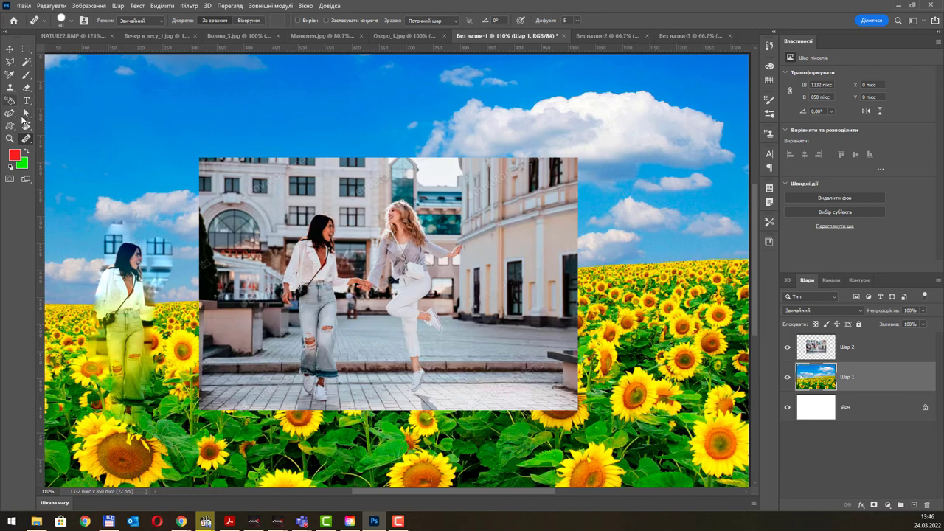
Sample the dark-haired woman from layer Шар 2 with the Clone Stamp and copy her onto layer Шар 1 right of the photo.
click(9, 87)
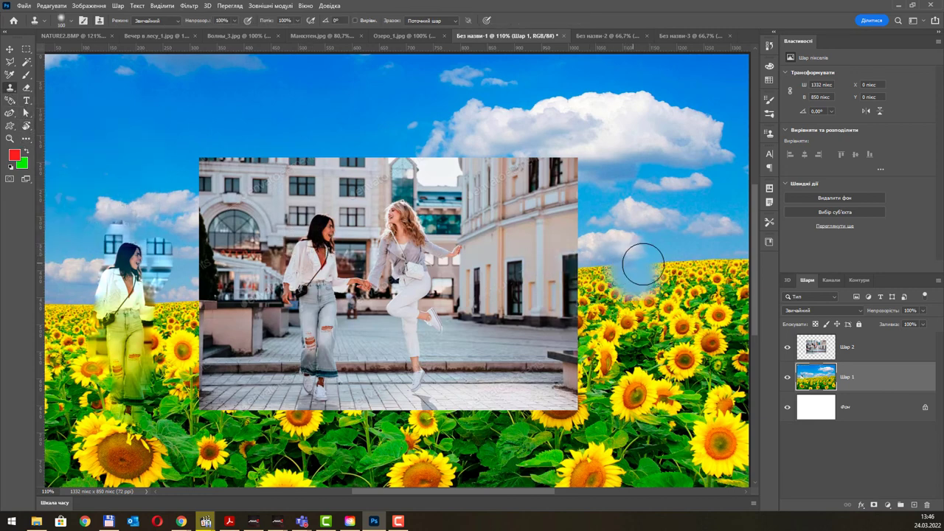
key(ctrl+z)
click(824, 346)
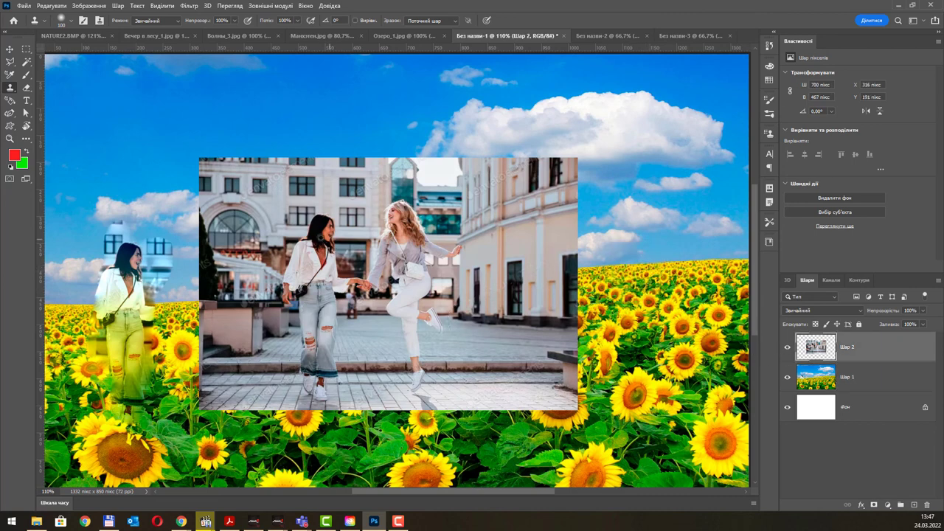
click(818, 376)
mouse_move(693, 295)
mouse_down()
mouse_move(656, 235)
mouse_move(664, 291)
mouse_move(642, 368)
mouse_move(664, 399)
mouse_move(656, 427)
mouse_up()
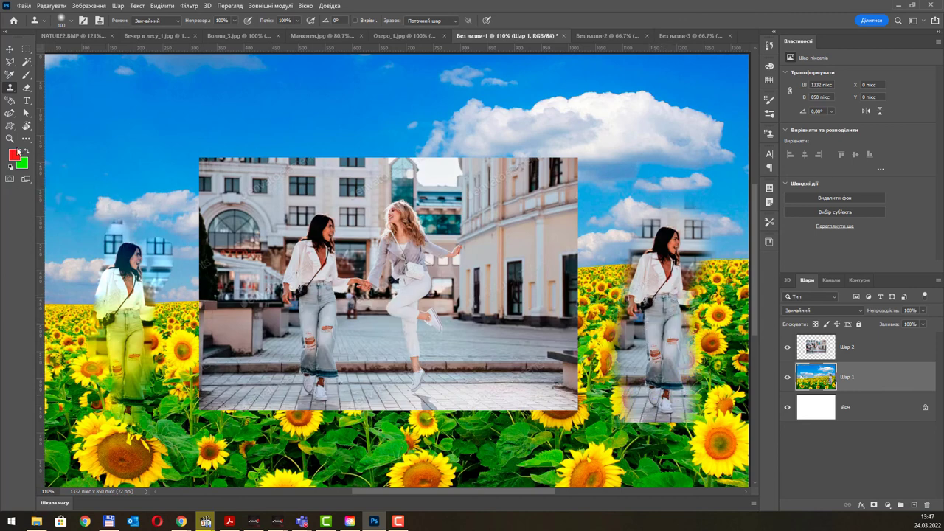
Sample the dark-haired woman from Шар 2 with the Healing Brush and paint her upper body onto Шар 1 over the lower-left sunflowers.
click(28, 142)
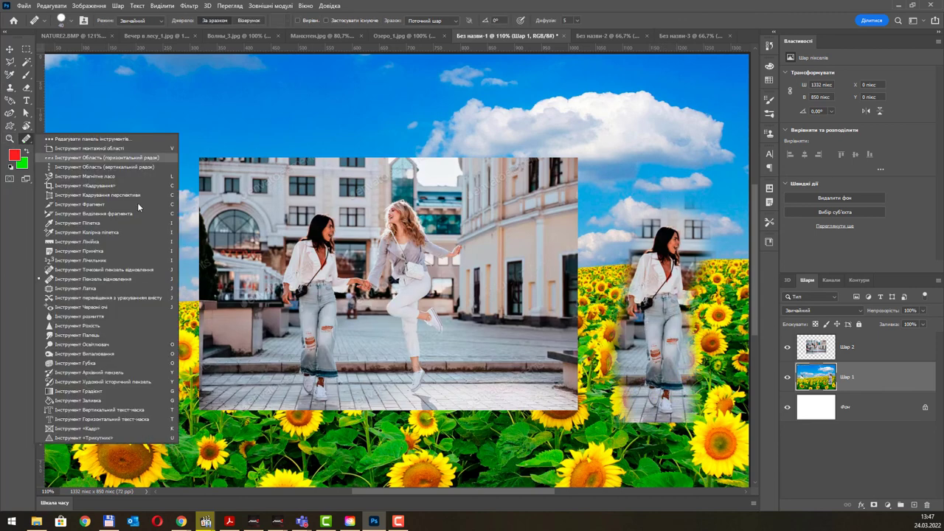
click(127, 279)
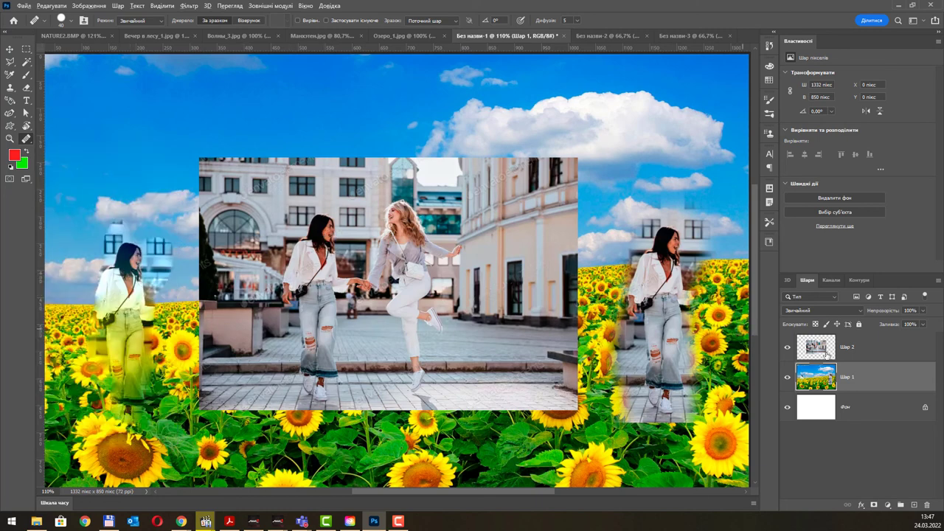
click(860, 348)
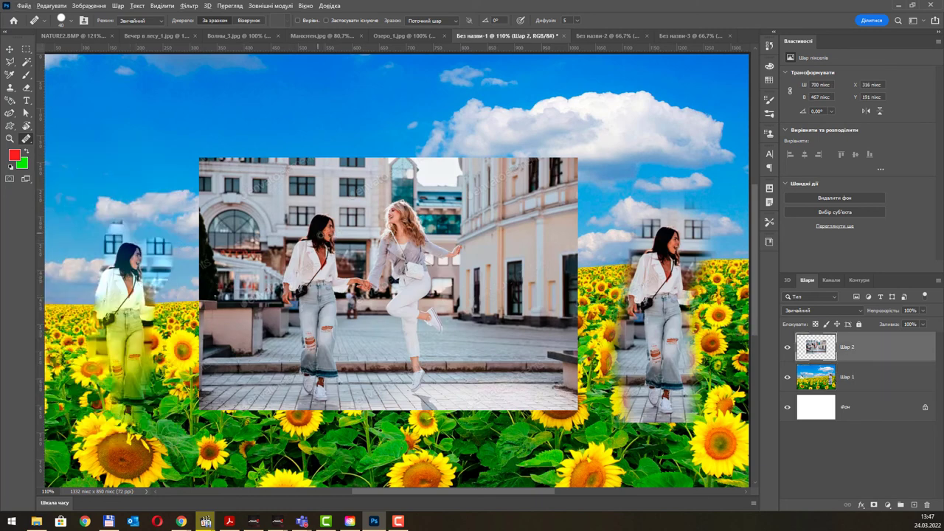
click(816, 379)
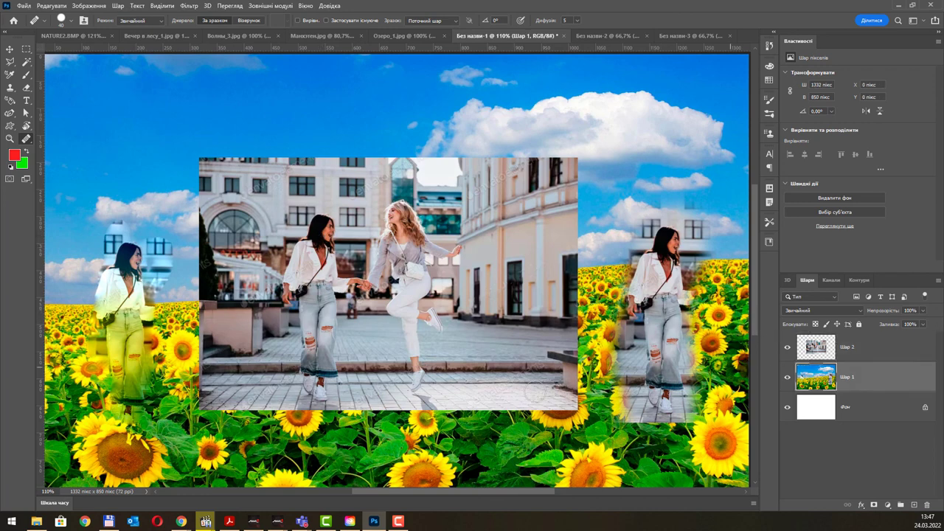
mouse_move(174, 419)
mouse_down()
mouse_move(174, 401)
mouse_move(184, 442)
mouse_move(148, 457)
mouse_move(194, 462)
mouse_up()
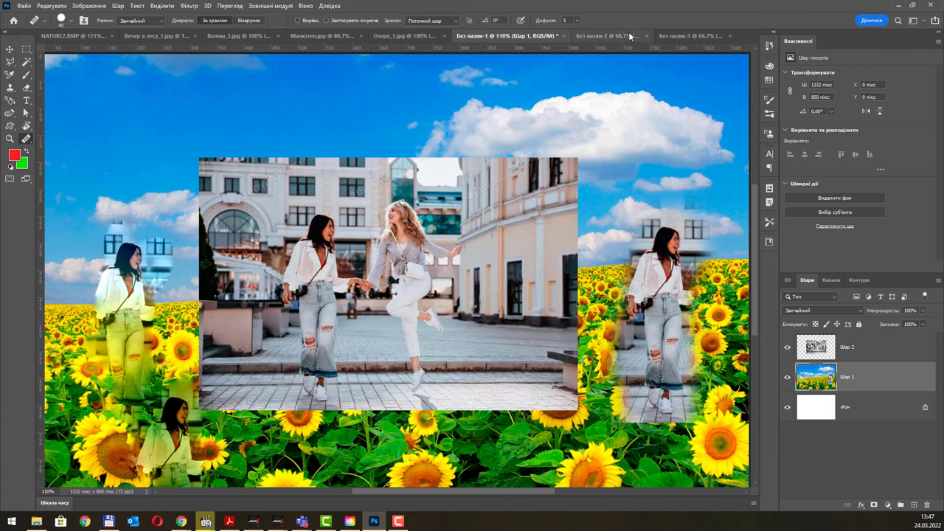
Switch to the document Без назви-3 and paint the sampled dark-haired woman with the Healing Brush over the yellow clouds on the right.
click(590, 35)
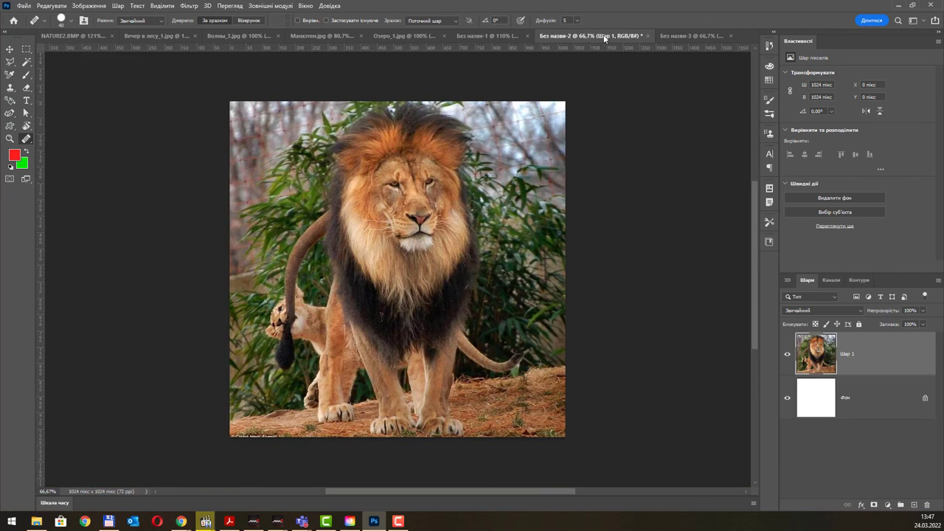
click(672, 35)
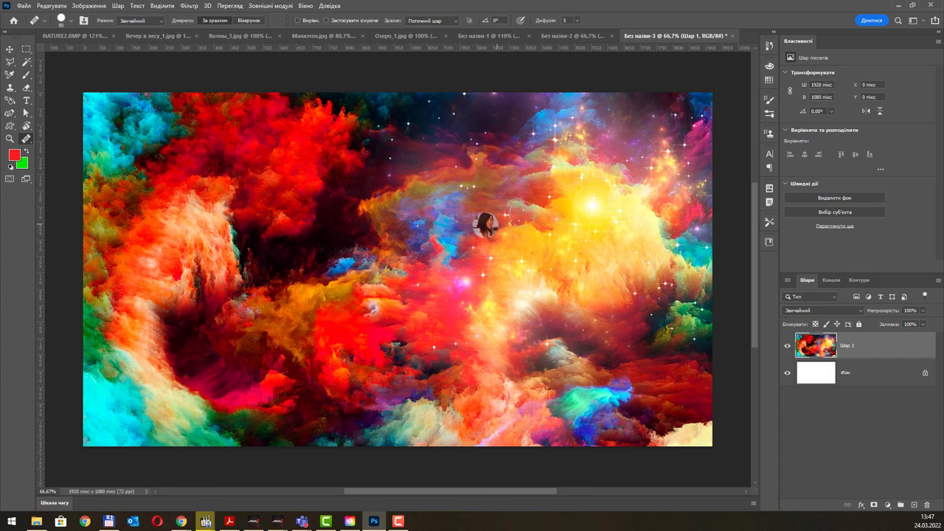
mouse_move(609, 191)
mouse_down()
mouse_move(600, 221)
mouse_move(583, 215)
mouse_move(602, 233)
mouse_move(603, 295)
mouse_up()
mouse_move(594, 170)
mouse_down()
mouse_move(604, 286)
mouse_move(620, 209)
mouse_move(600, 273)
mouse_move(603, 238)
mouse_up()
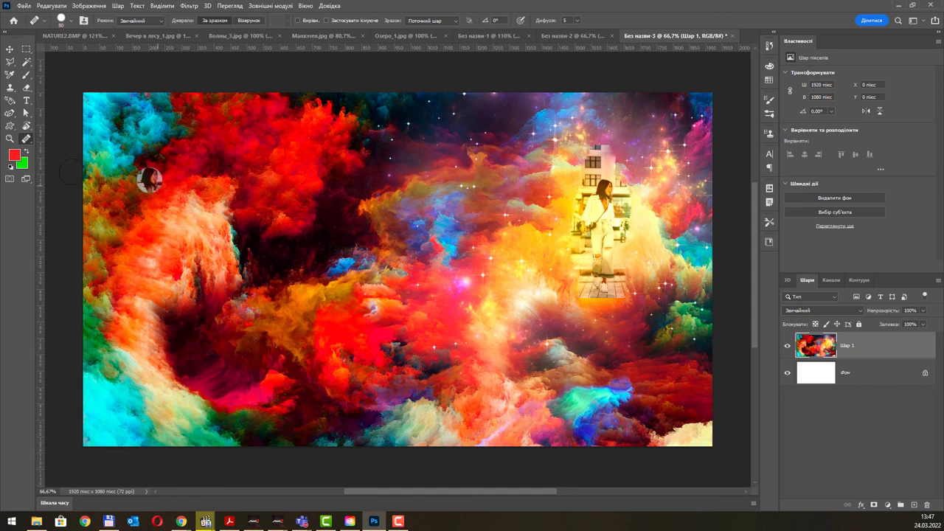
Copy the dark-haired woman with the Clone Stamp beside the healed copy on its left, and stamp over the healed copy's head.
click(13, 90)
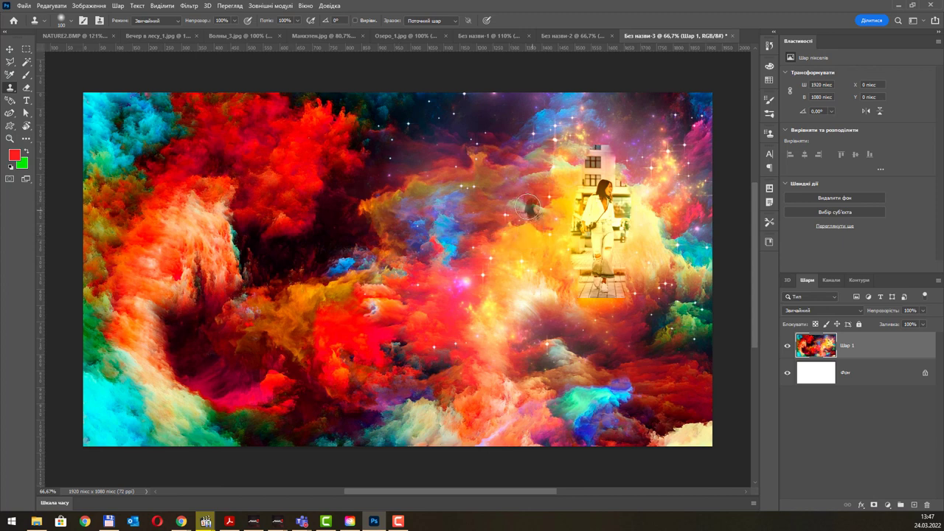
mouse_move(516, 198)
mouse_down()
mouse_move(502, 224)
mouse_move(520, 218)
mouse_move(506, 226)
mouse_move(516, 225)
mouse_move(518, 255)
mouse_move(506, 279)
mouse_up()
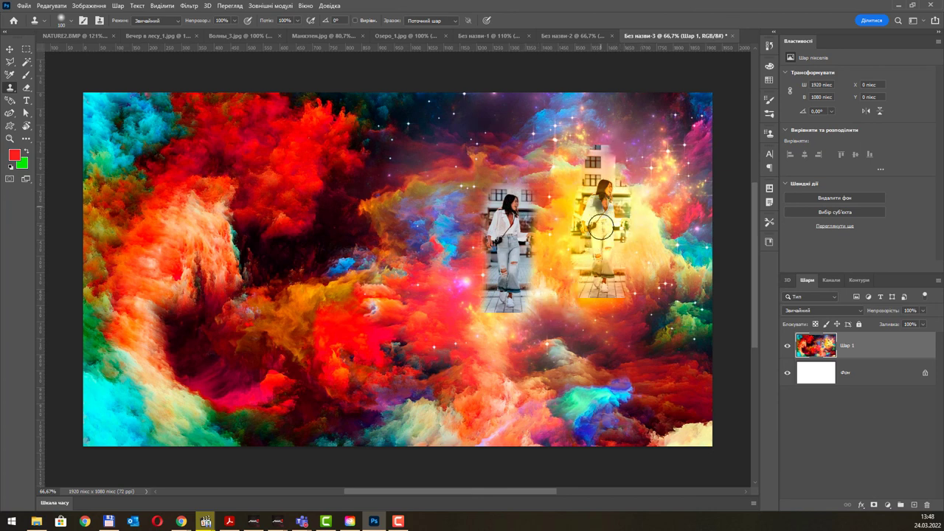
drag(605, 181, 606, 177)
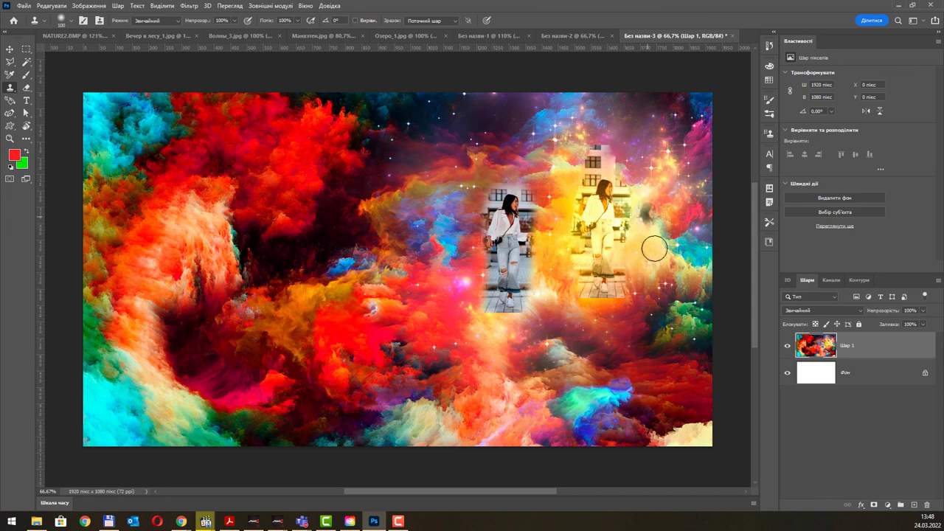
Try stamping the woman's head near the lower-right green clouds and left of the cloned copy, undoing each stamp.
drag(658, 315, 653, 296)
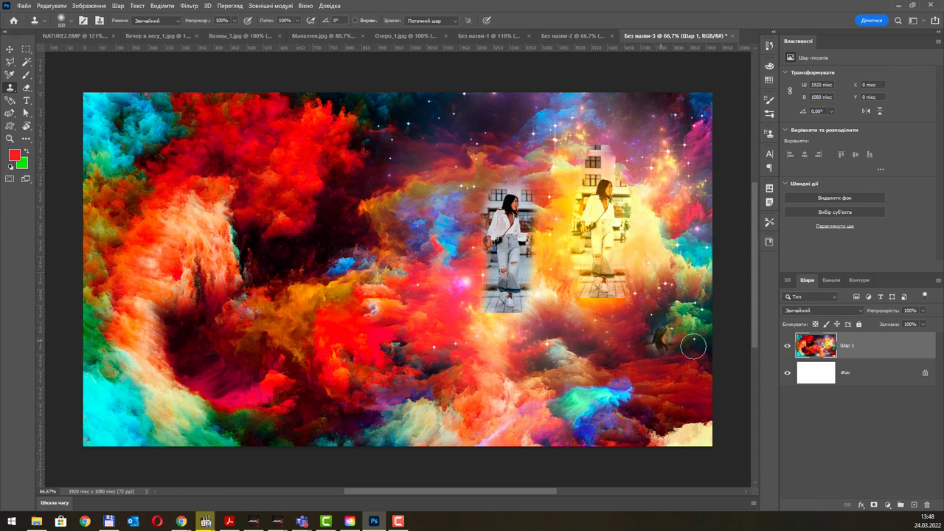
key(ctrl+z)
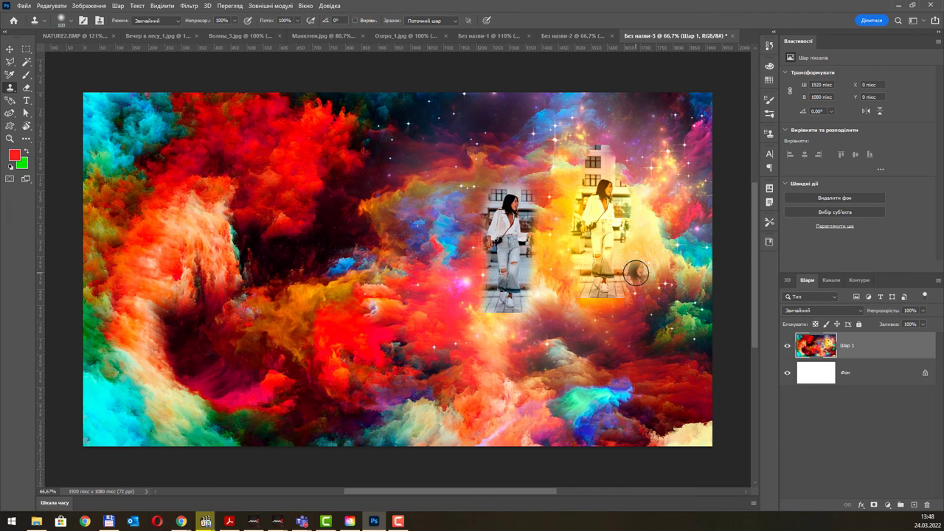
click(462, 189)
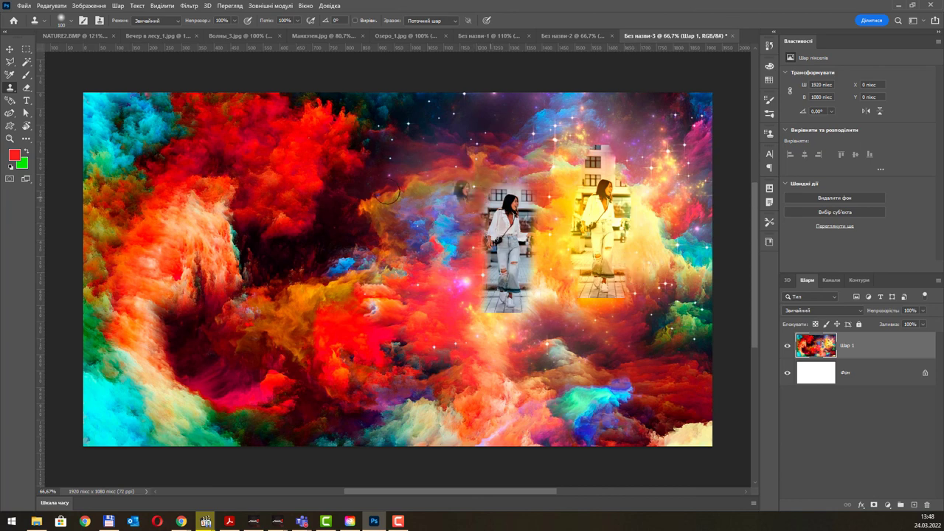
key(ctrl+z)
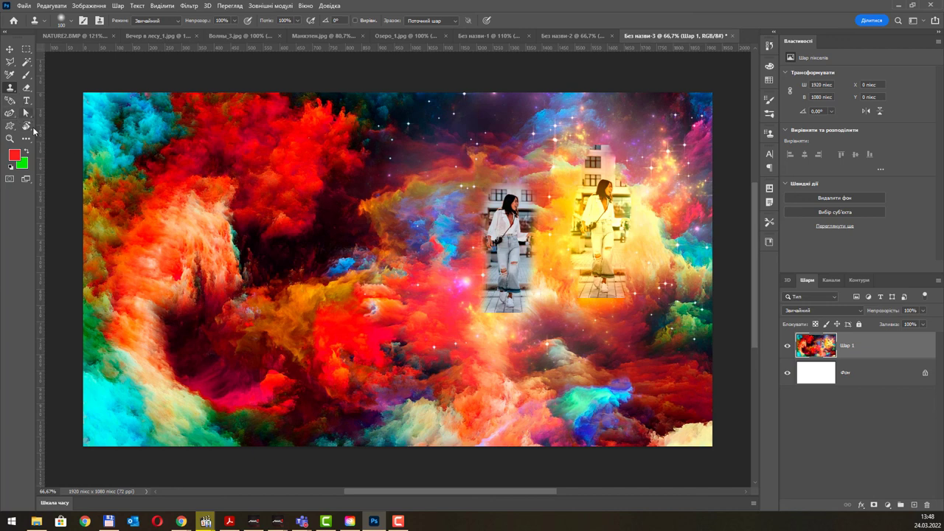
Return to the Healing Brush and show the other tools grouped with it.
click(28, 141)
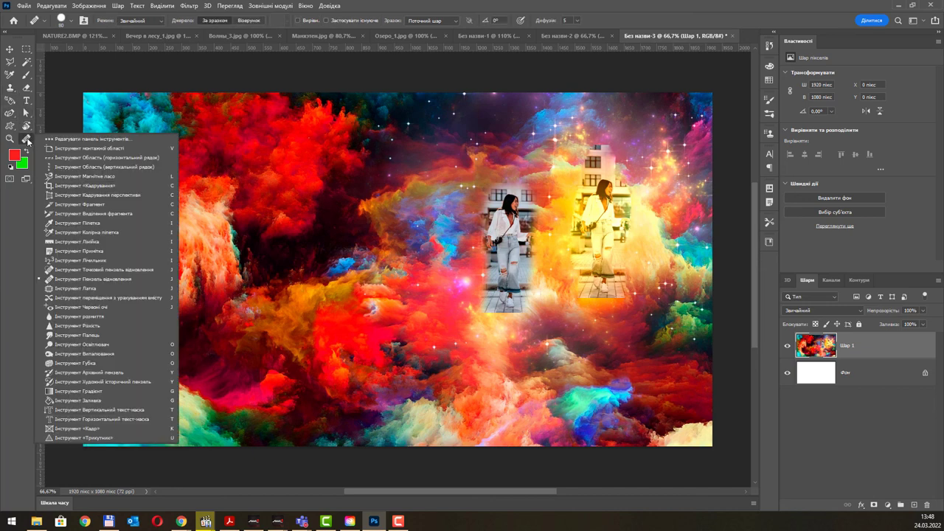